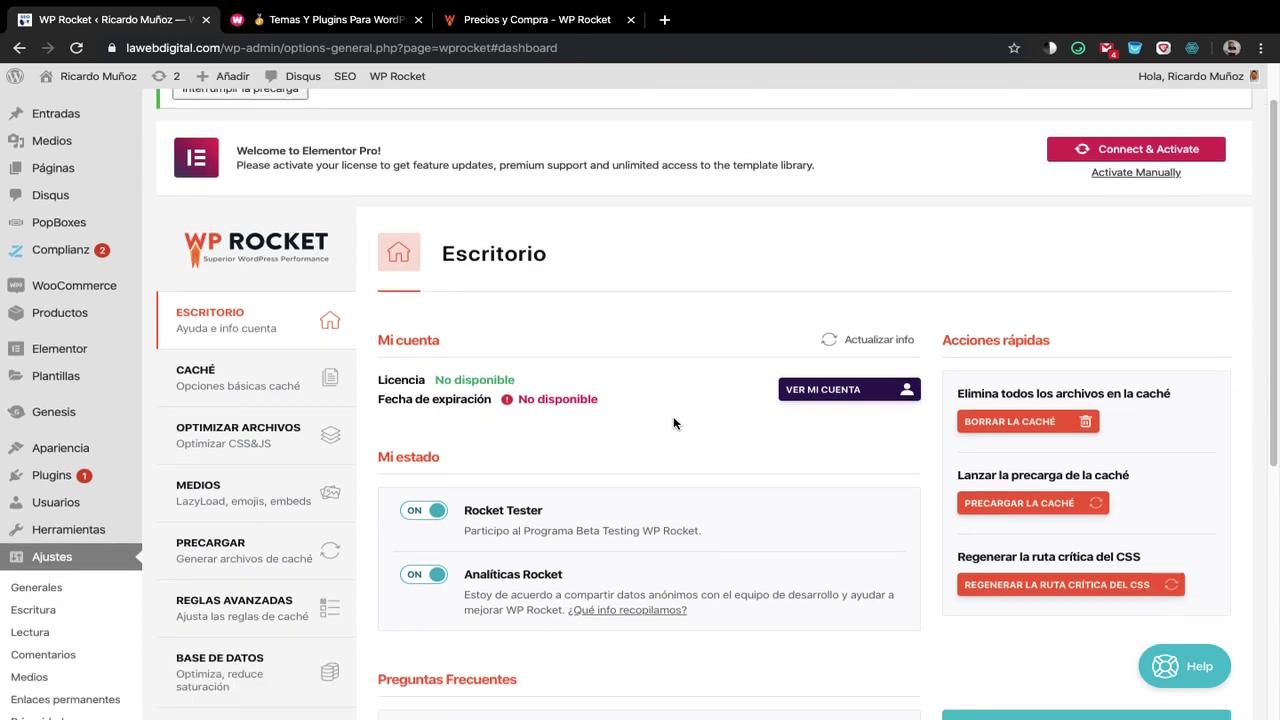
# Look over the WP Rocket dashboard, including the account, status, quick actions and frequently asked questions sections
pyautogui.scroll(2, 766, 337)
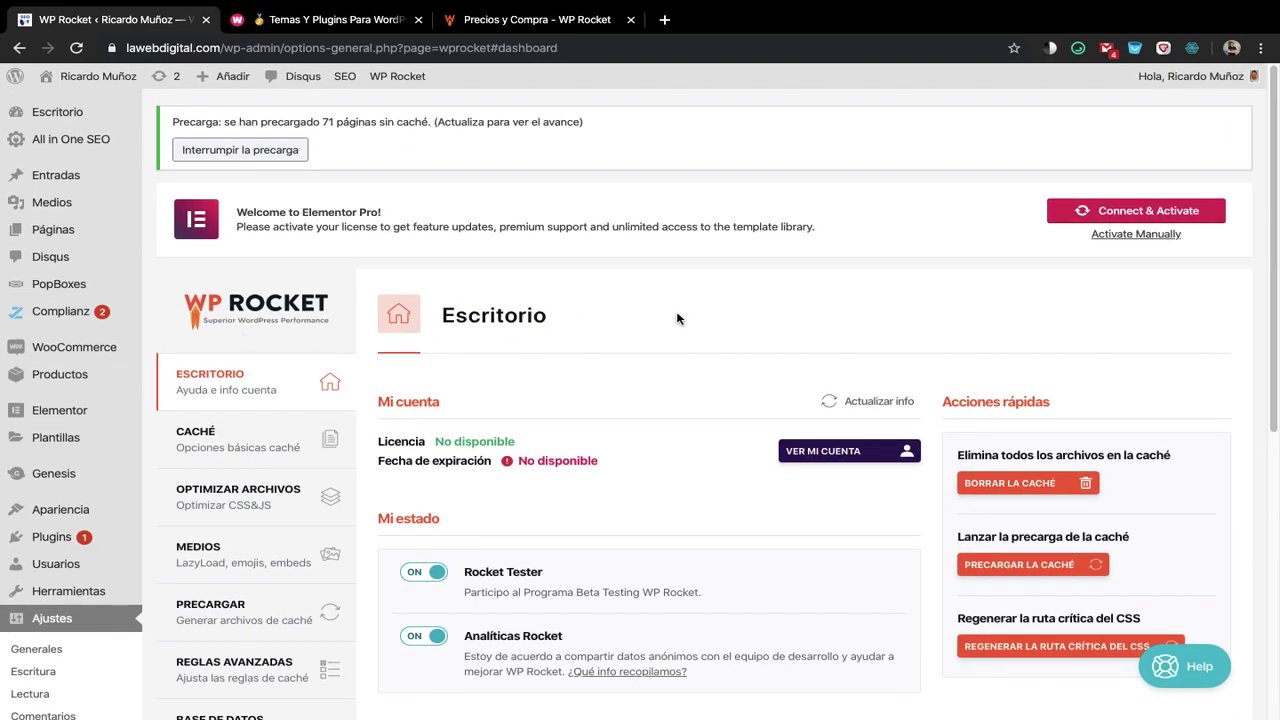
pyautogui.scroll(-5, 677, 318)
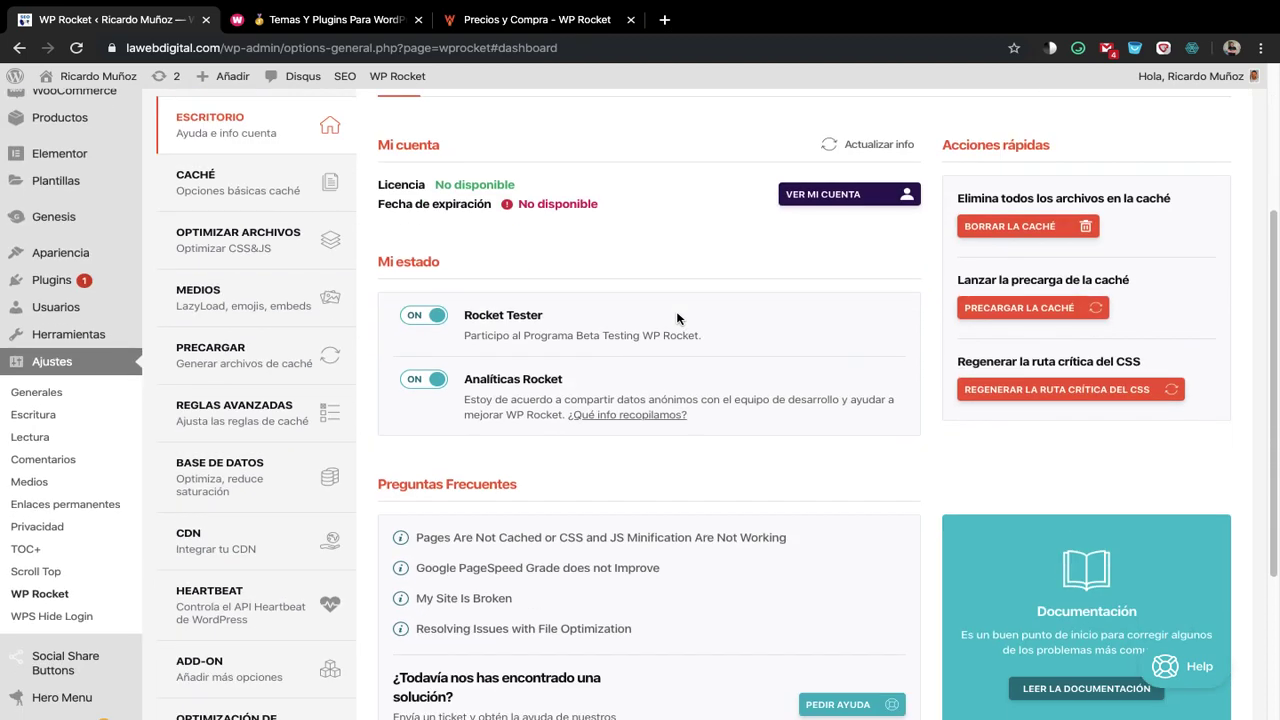
pyautogui.scroll(4, 677, 318)
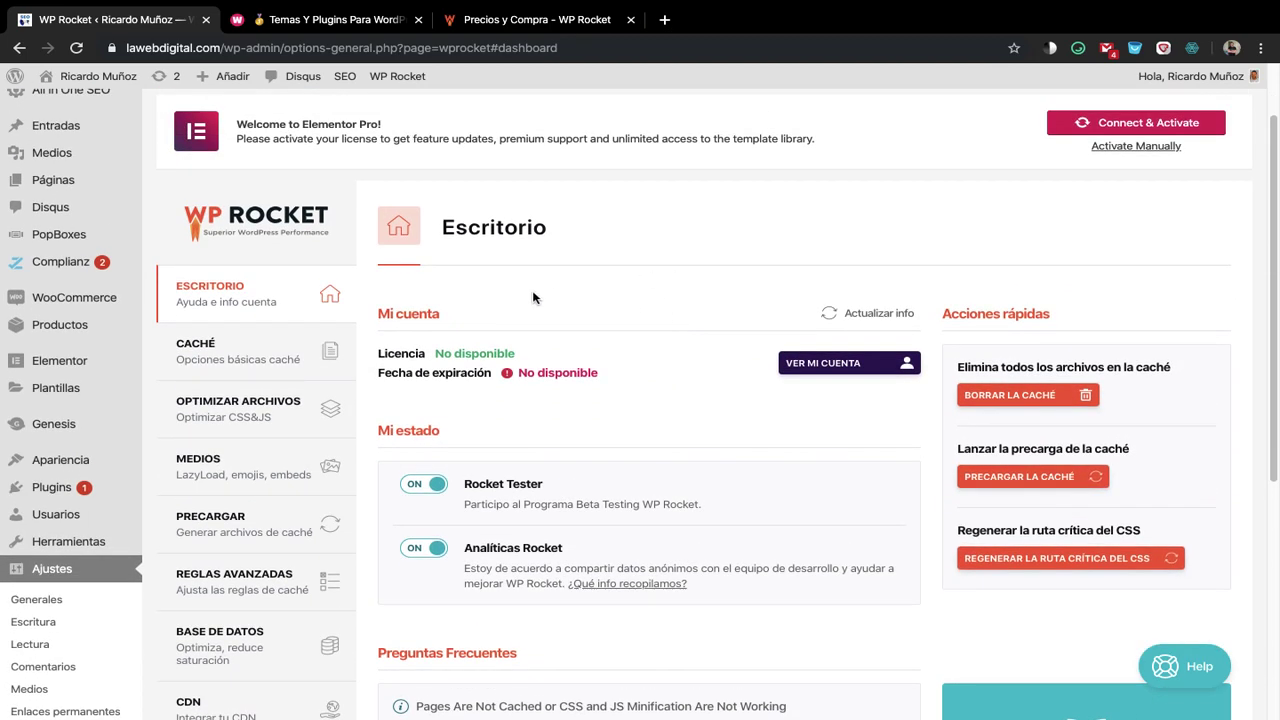
pyautogui.scroll(-3, 590, 287)
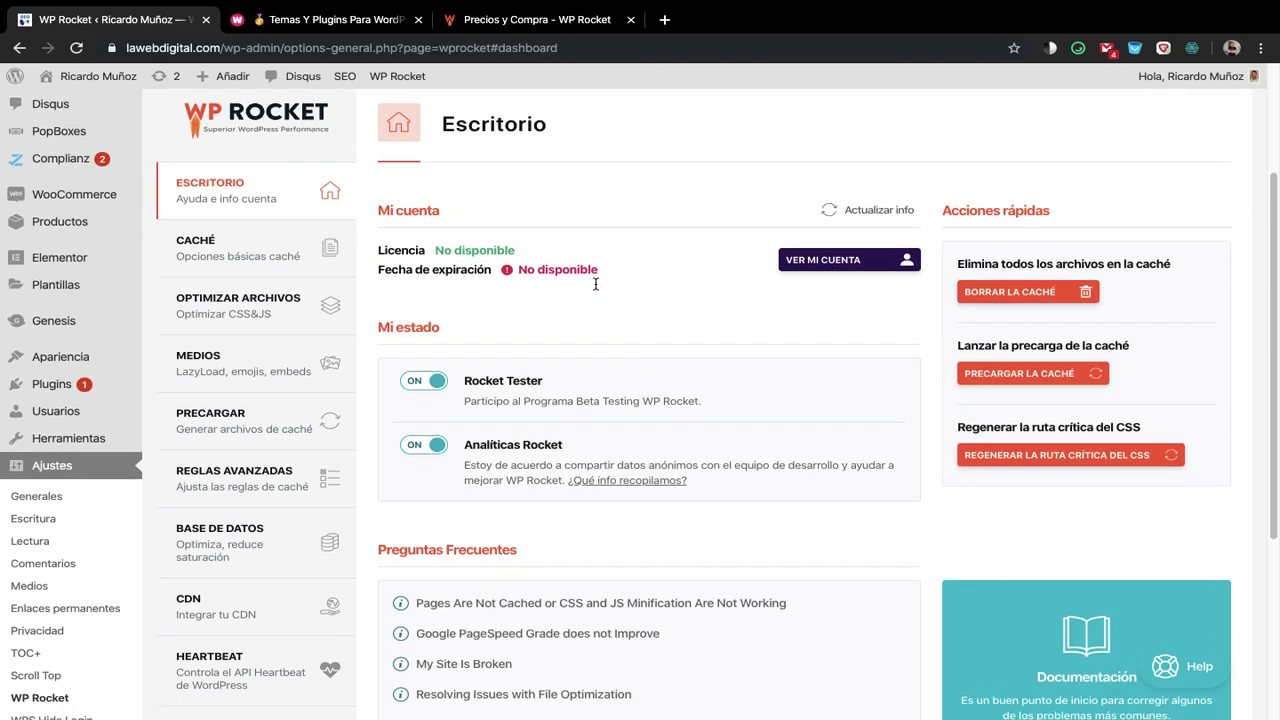
pyautogui.scroll(-2, 595, 286)
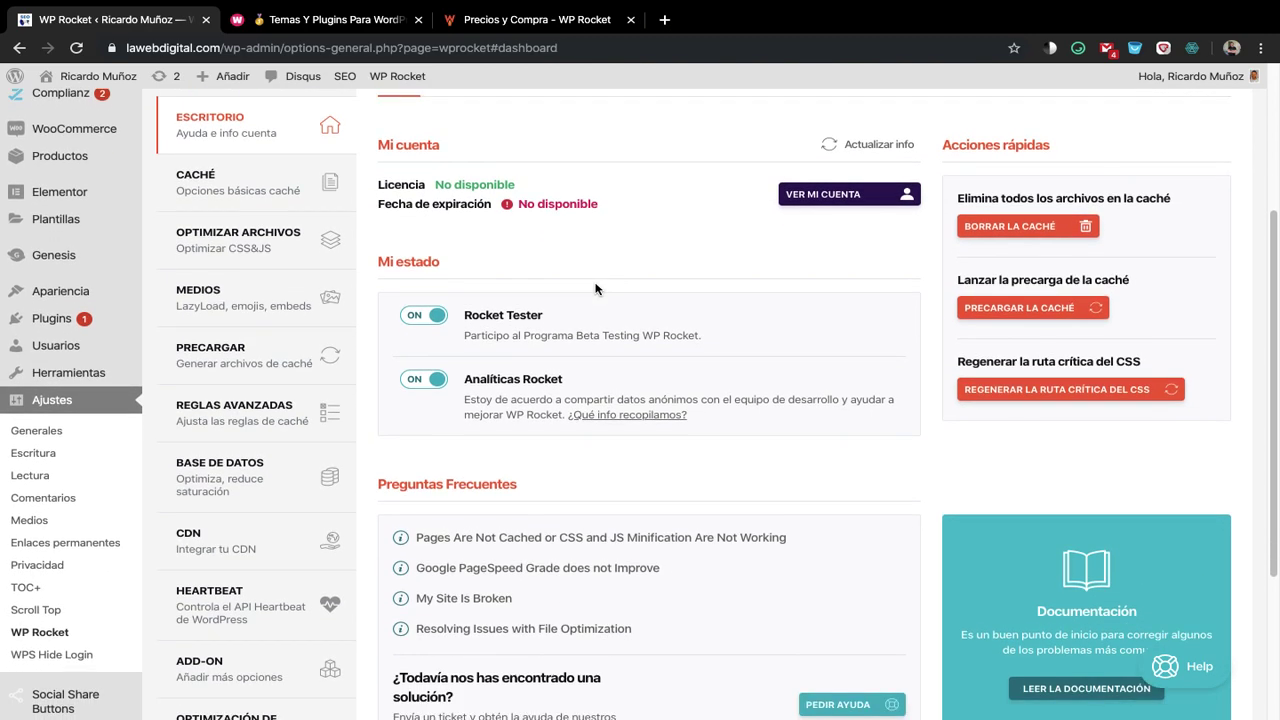
pyautogui.scroll(-1, 595, 289)
pyautogui.scroll(5, 595, 289)
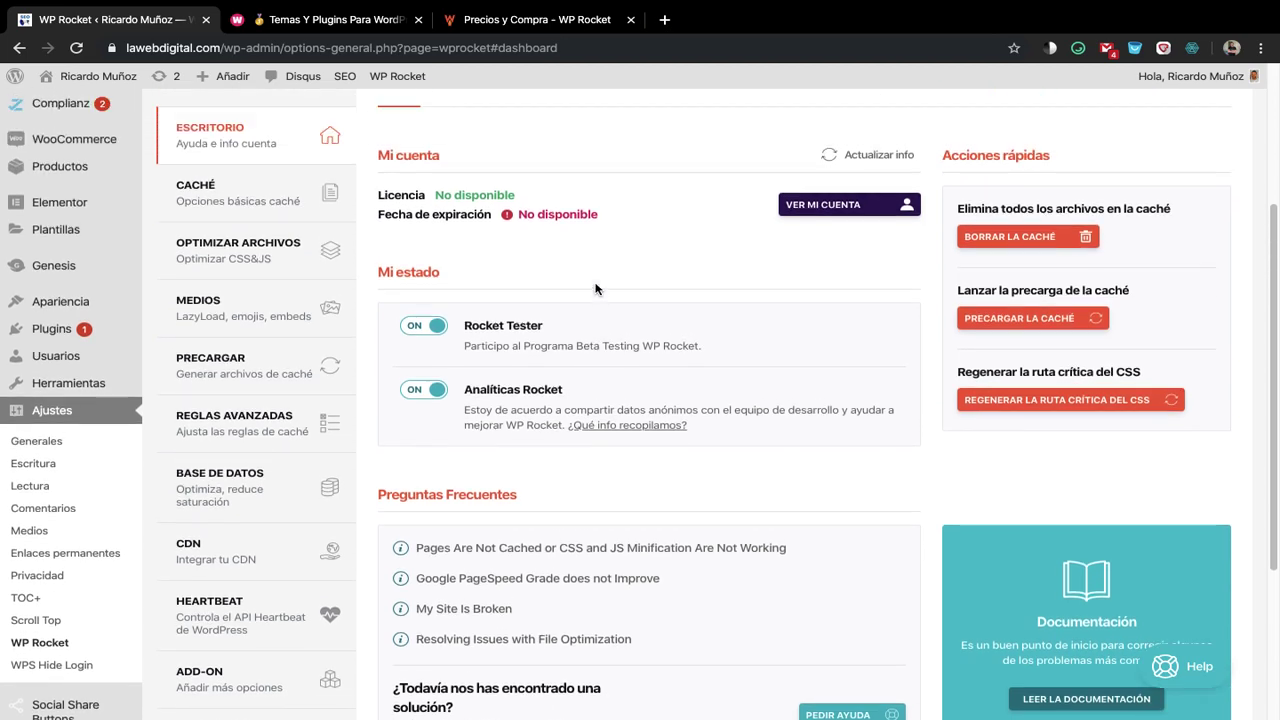
pyautogui.scroll(3, 595, 289)
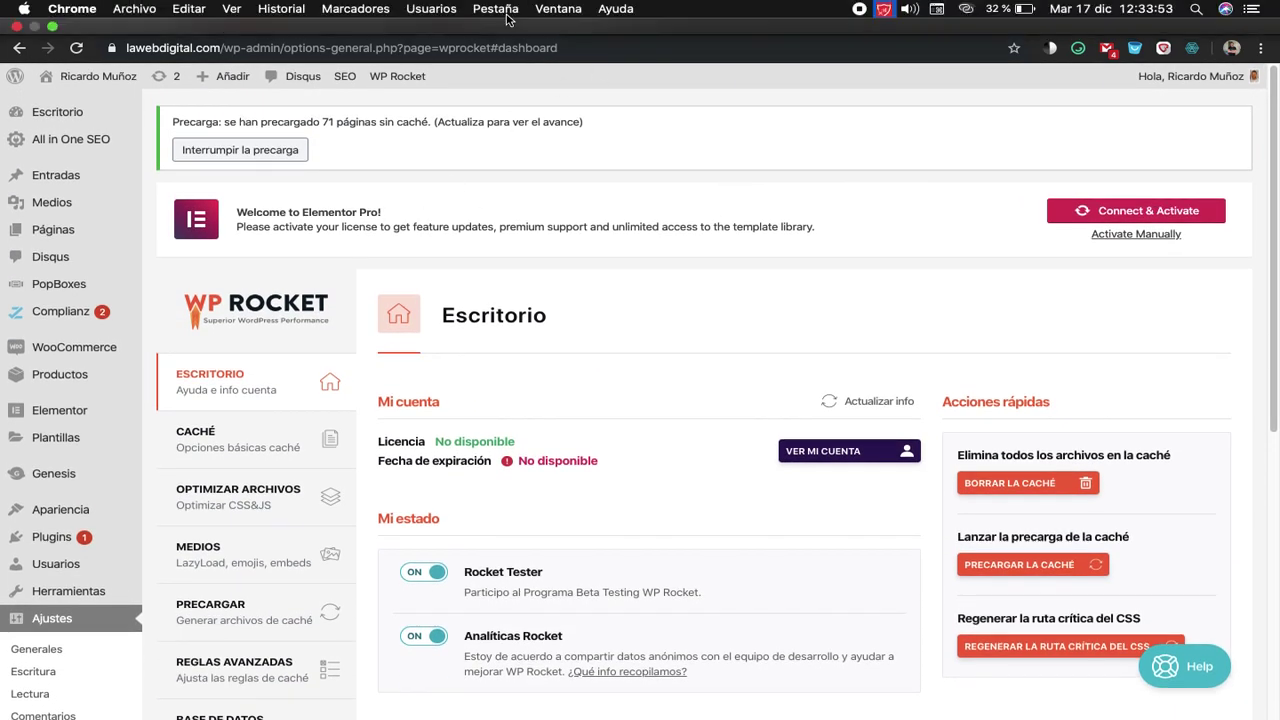
# Switch to the WP Rocket pricing page and compare the Single, Plus and Infinite plans
pyautogui.click(507, 20)
pyautogui.scroll(-2, 505, 150)
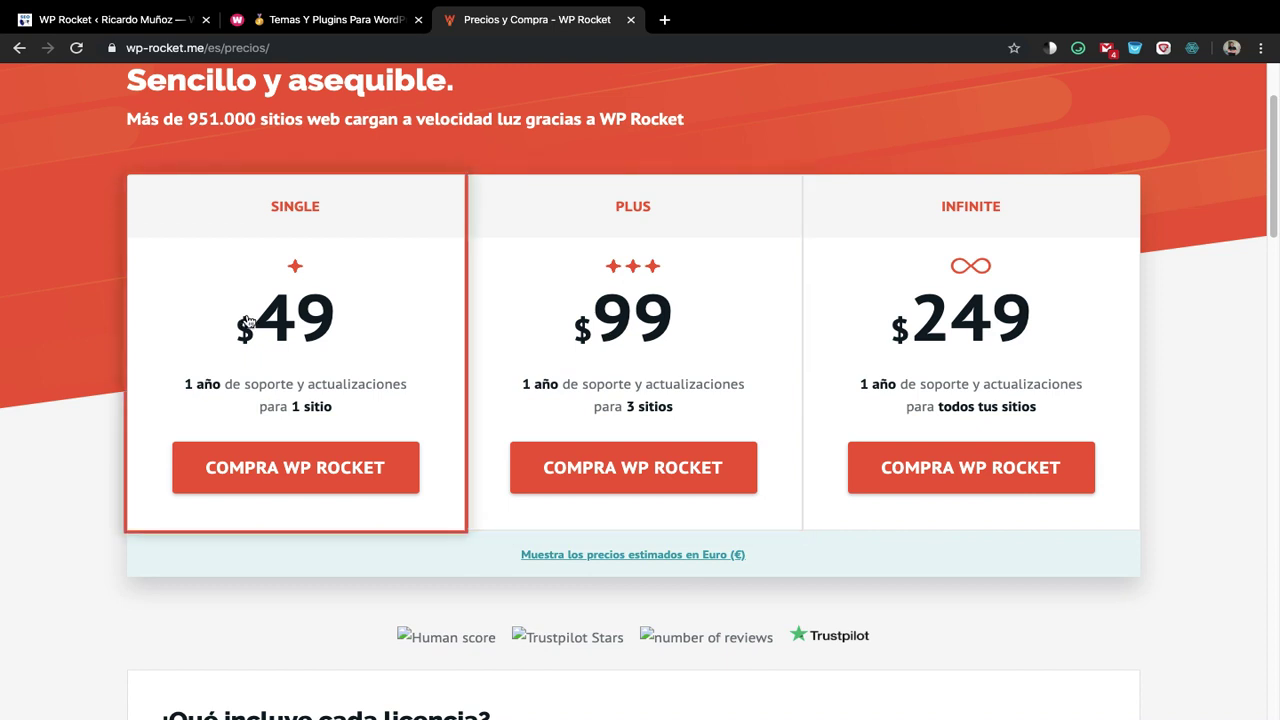
pyautogui.scroll(1, 562, 372)
pyautogui.scroll(2, 562, 372)
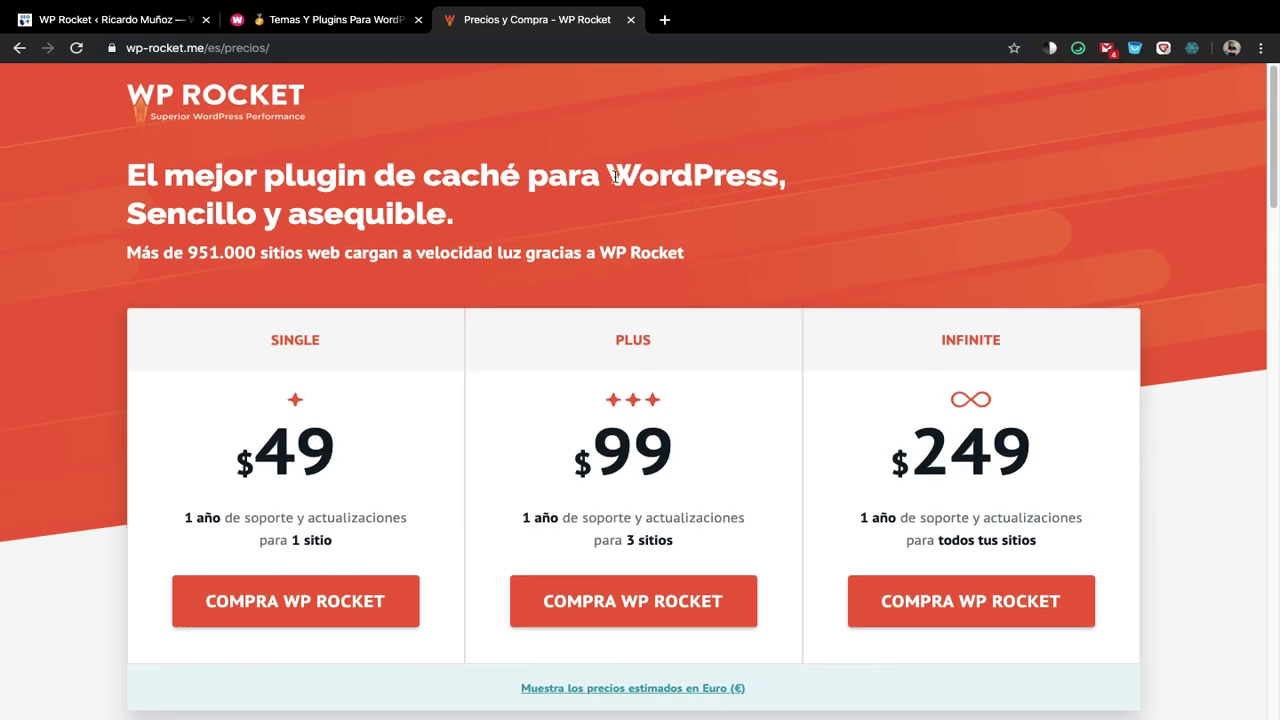
# Switch to the wapoo.club site and look over its home page and newest WordPress themes and plugins
pyautogui.click(320, 30)
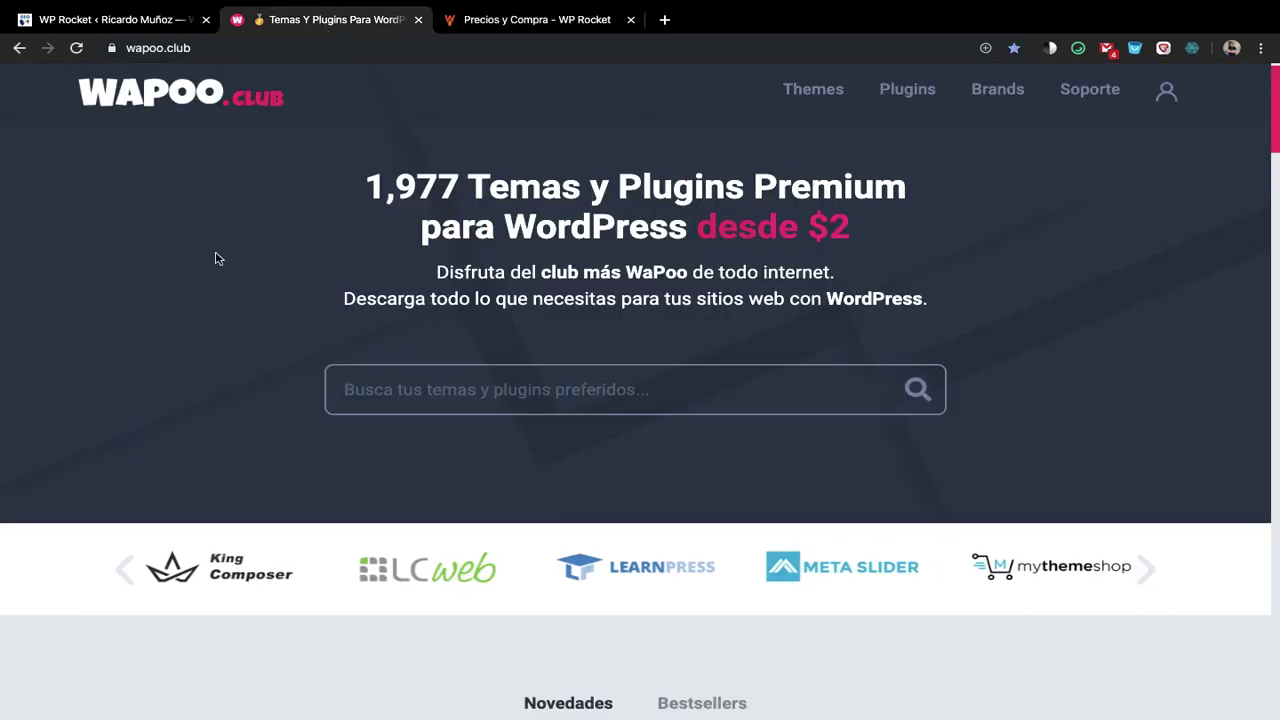
pyautogui.scroll(1, 222, 263)
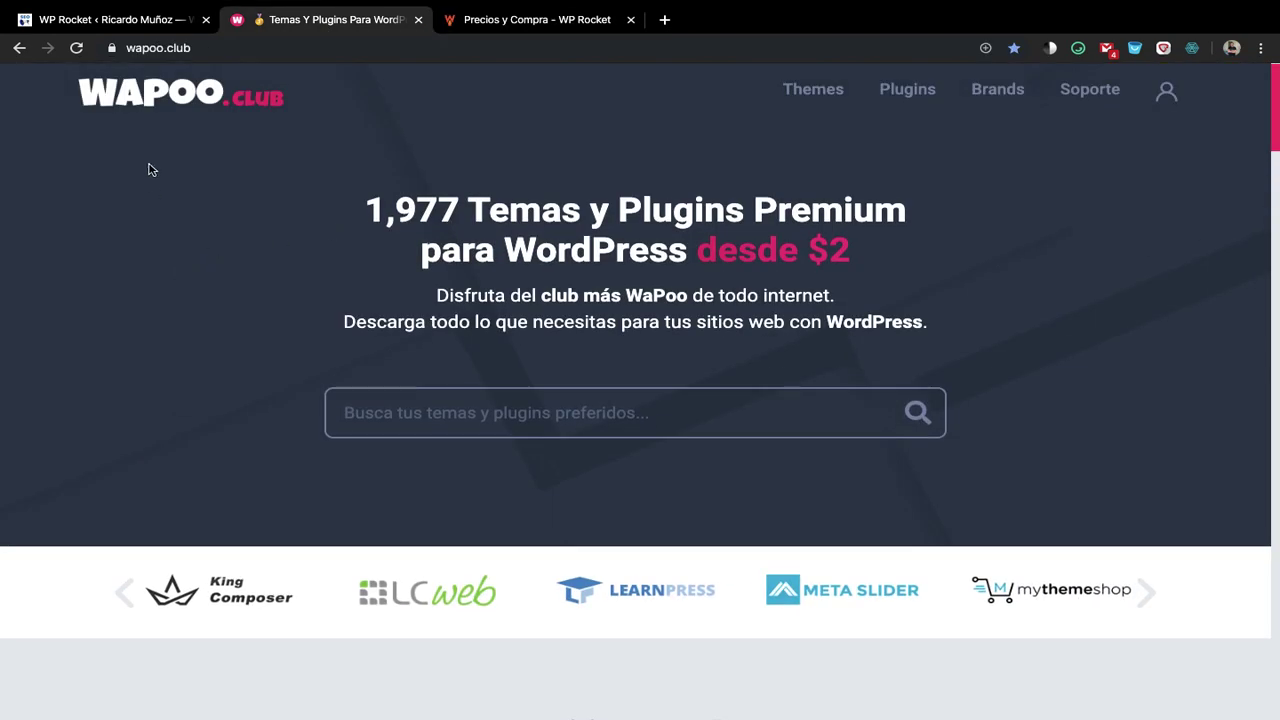
pyautogui.scroll(-4, 305, 142)
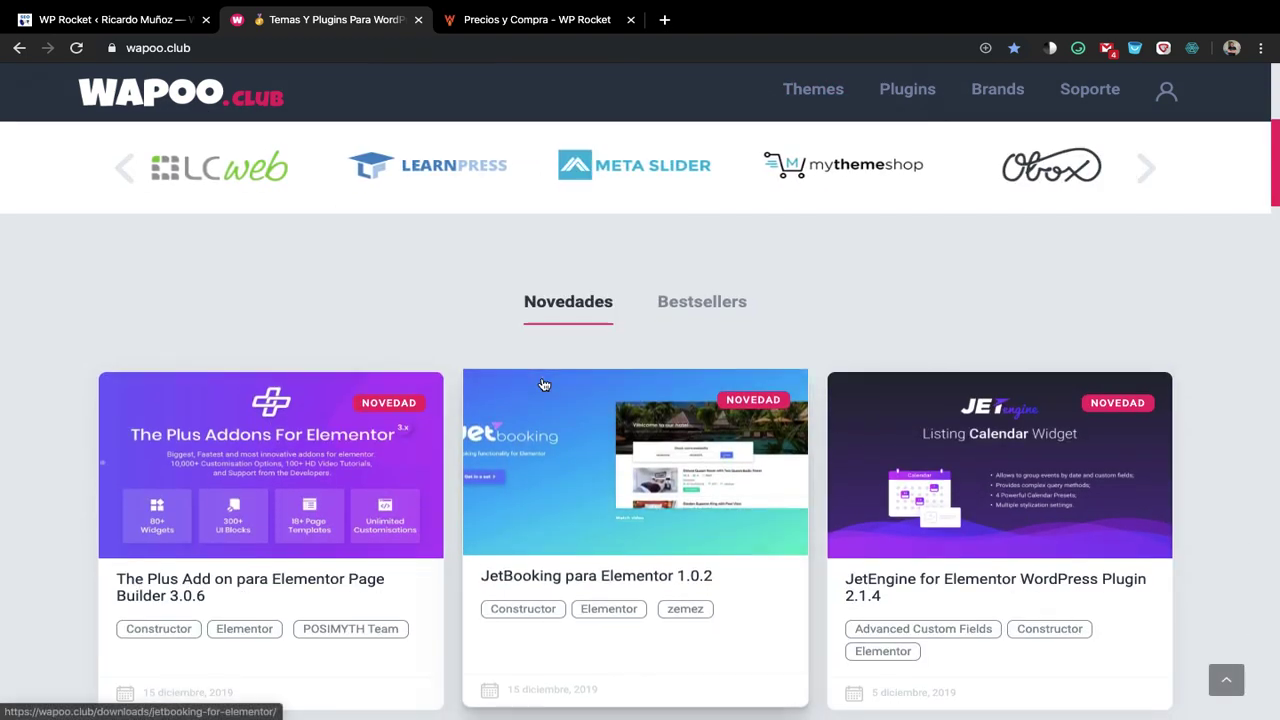
pyautogui.scroll(3, 543, 380)
pyautogui.scroll(1, 543, 384)
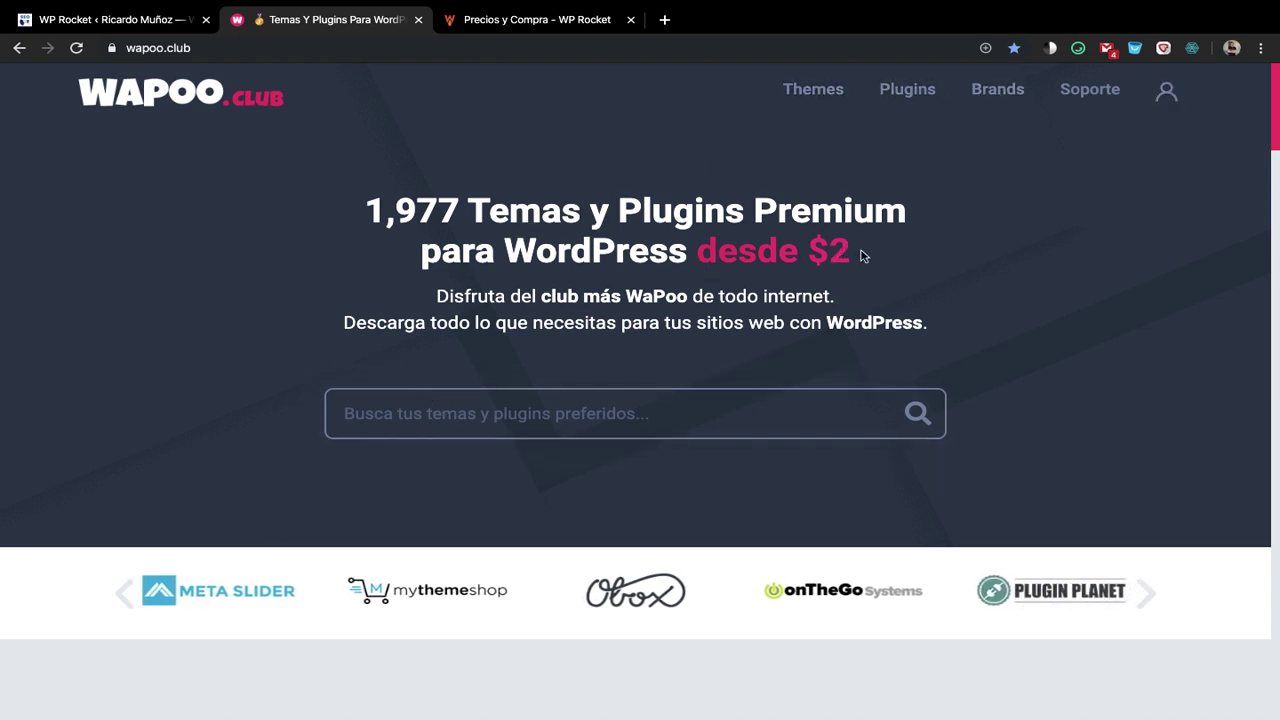
# Return to the WP Rocket dashboard in WordPress and collapse the admin side menu
pyautogui.click(108, 20)
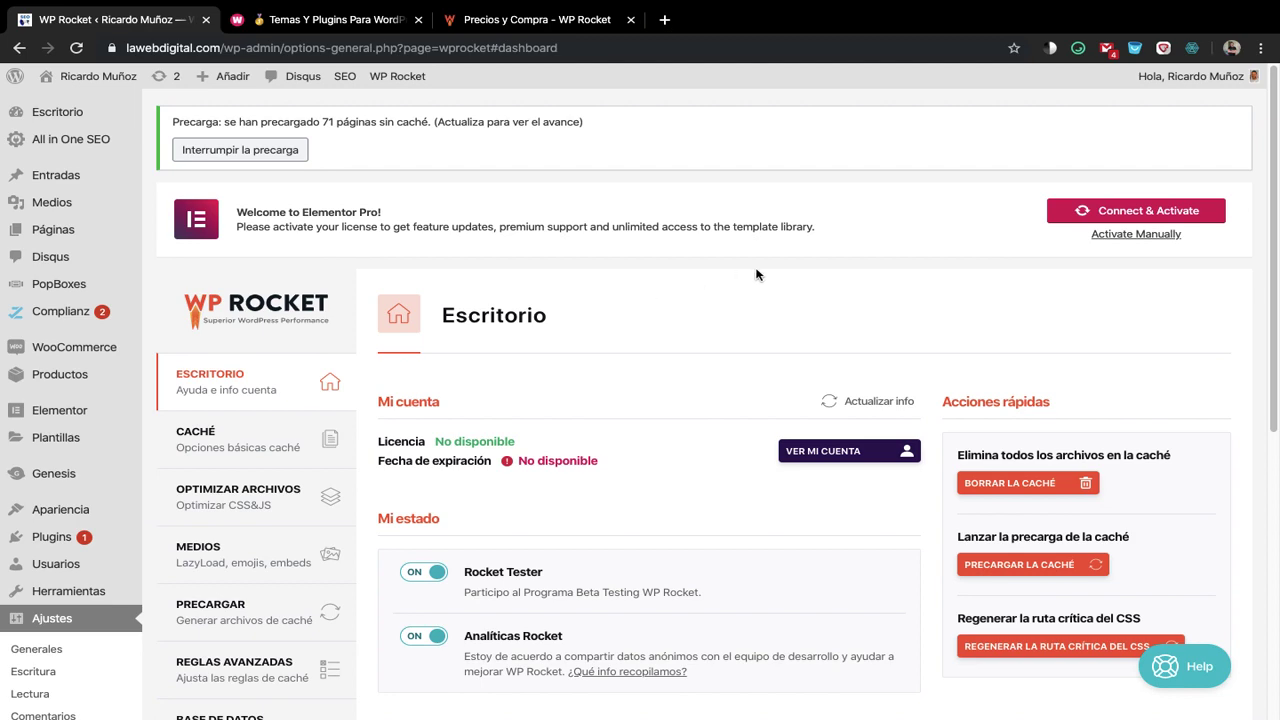
pyautogui.scroll(-1, 757, 275)
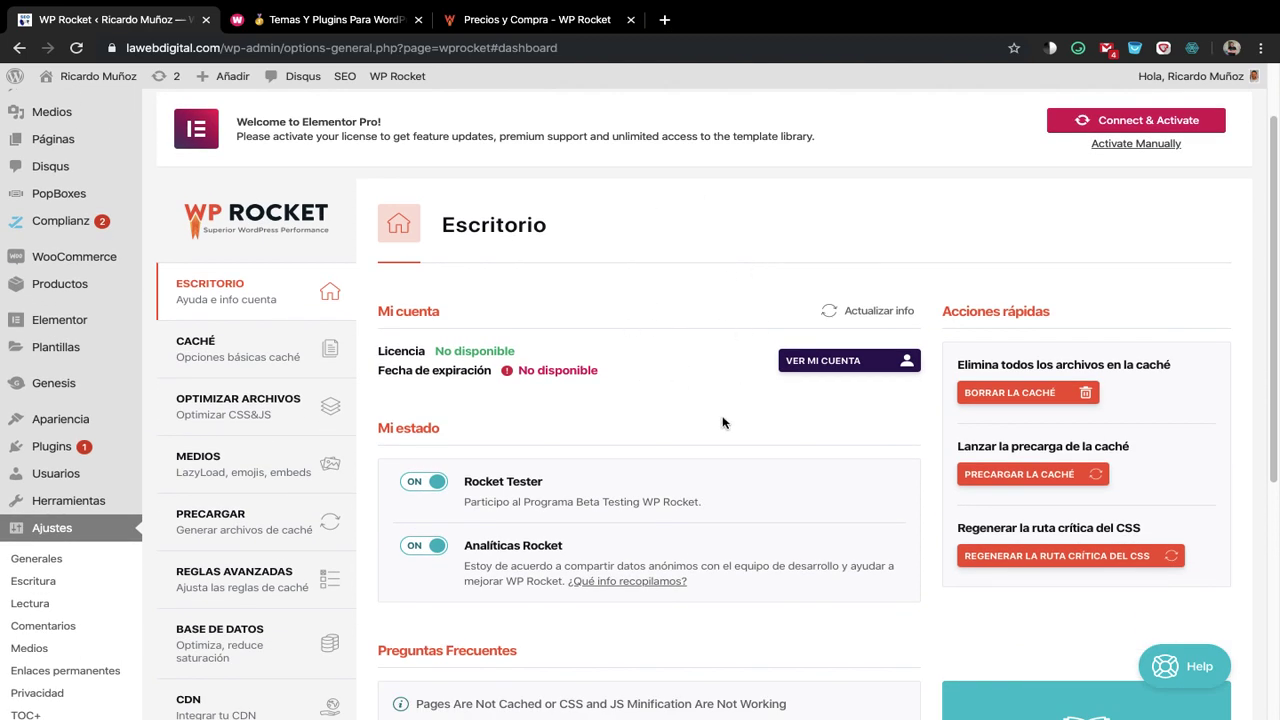
pyautogui.scroll(-1, 723, 420)
pyautogui.scroll(-1, 723, 422)
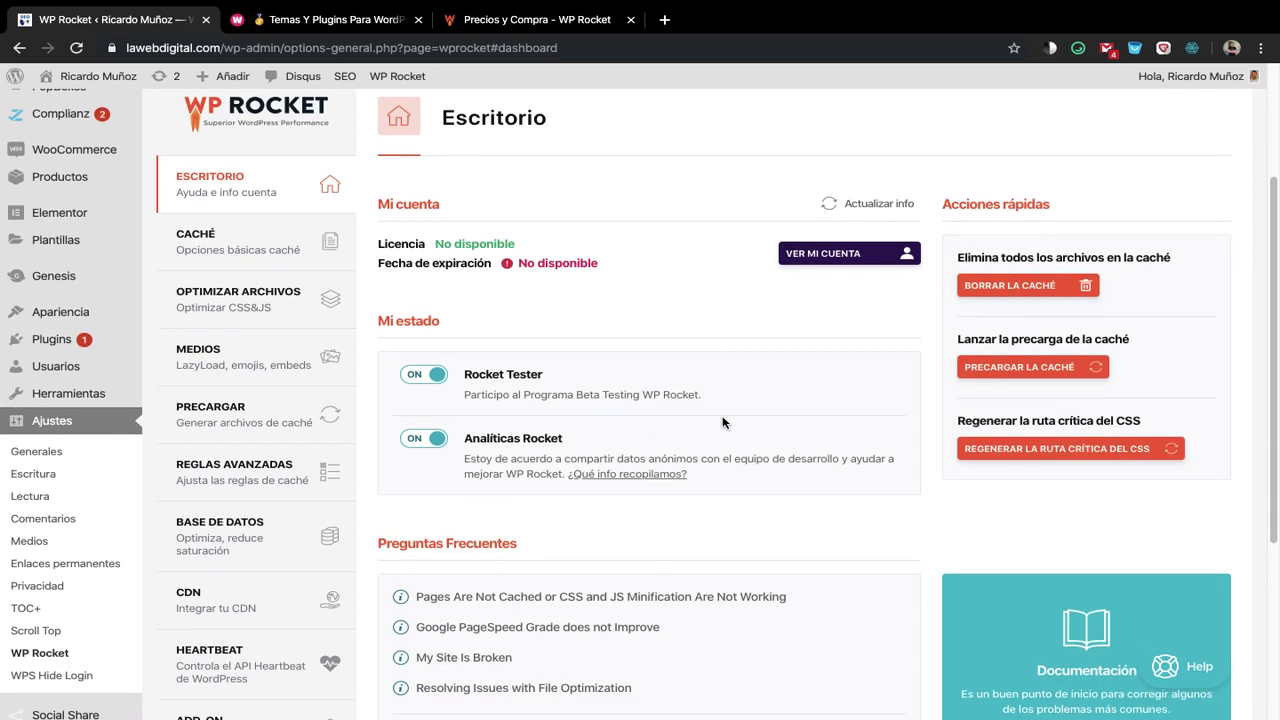
pyautogui.moveTo(60, 716)
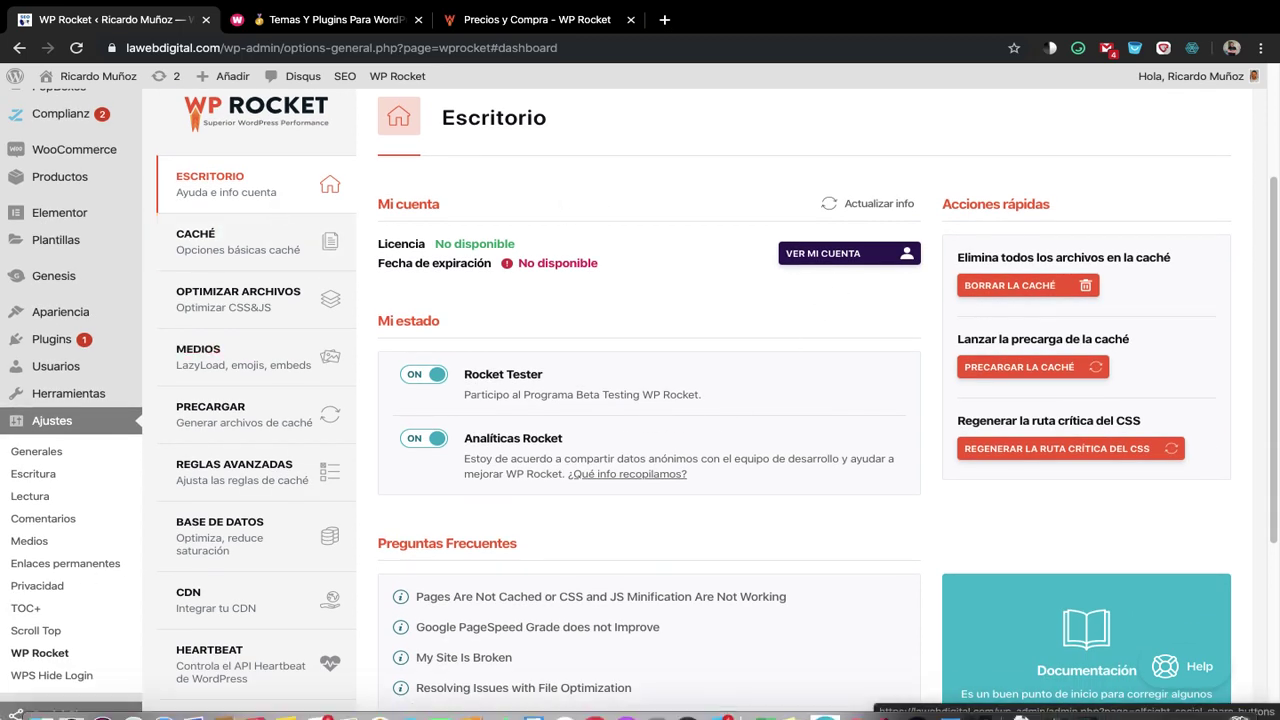
pyautogui.scroll(-5, 40, 700)
pyautogui.click(20, 697)
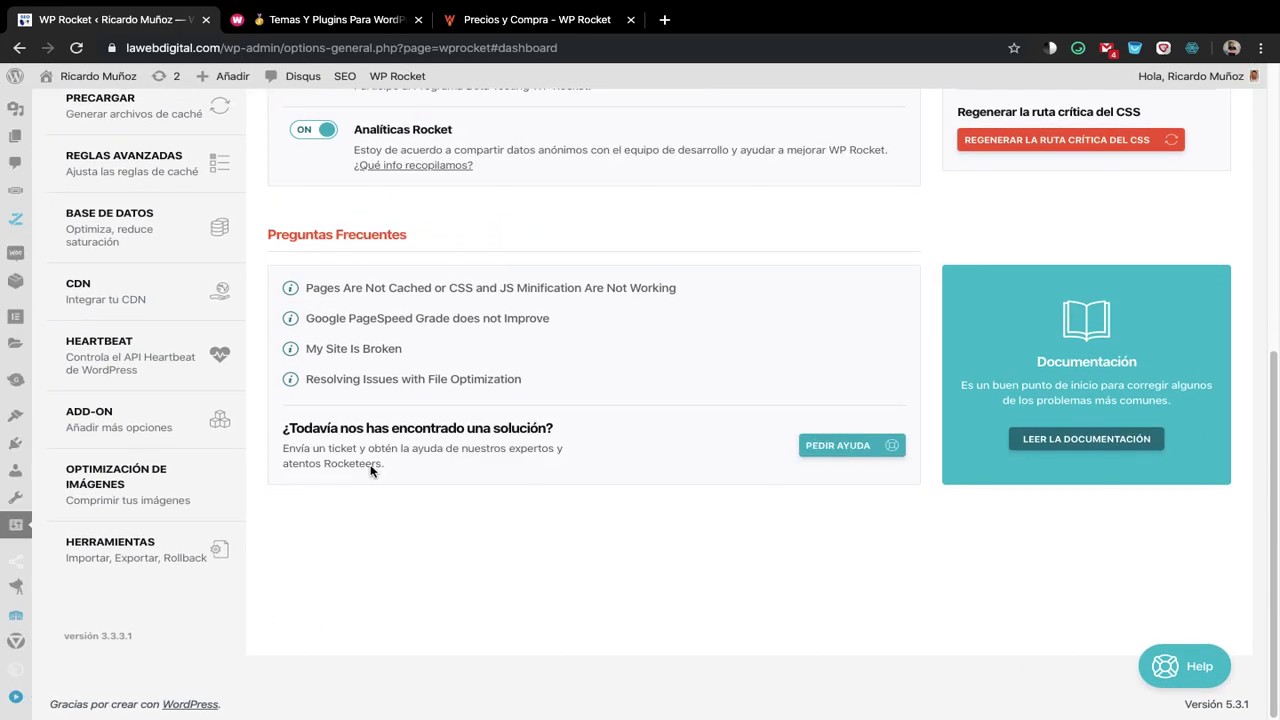
# Review the dashboard's license details, Rocket Tester and Analíticas Rocket options, and the help and documentation sections
pyautogui.scroll(10, 385, 460)
pyautogui.scroll(-2, 255, 342)
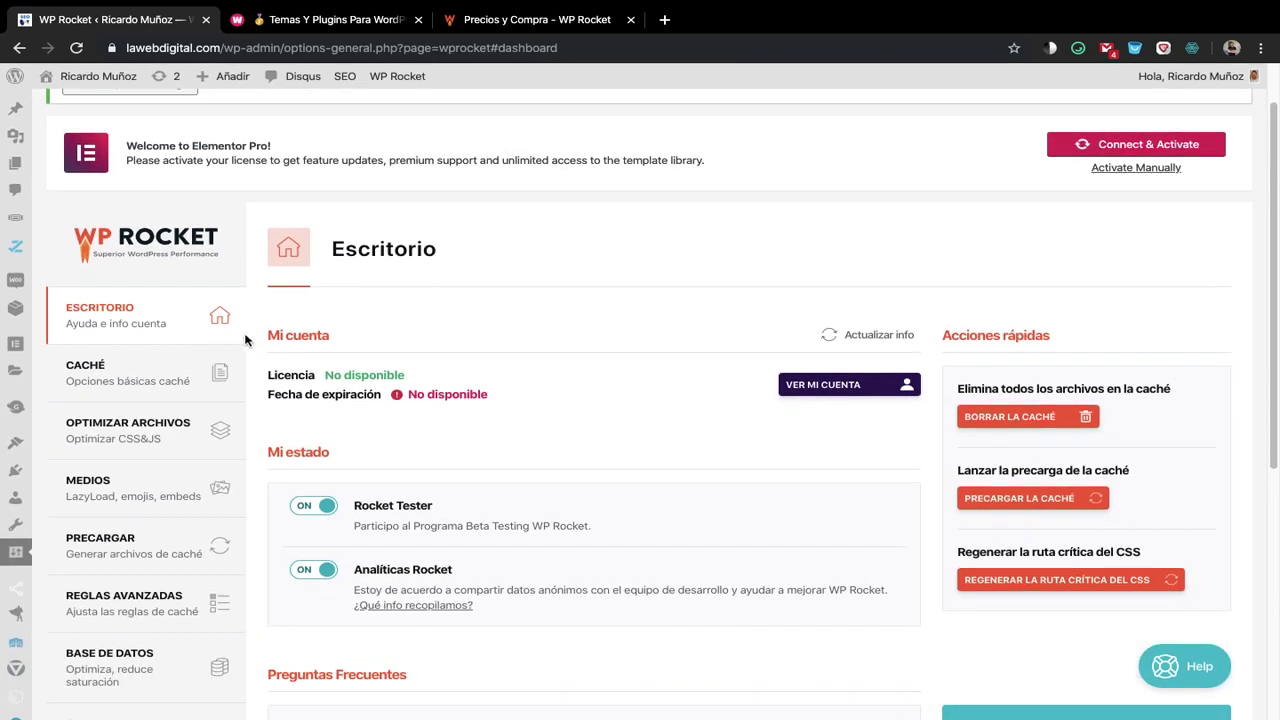
pyautogui.scroll(-2, 485, 314)
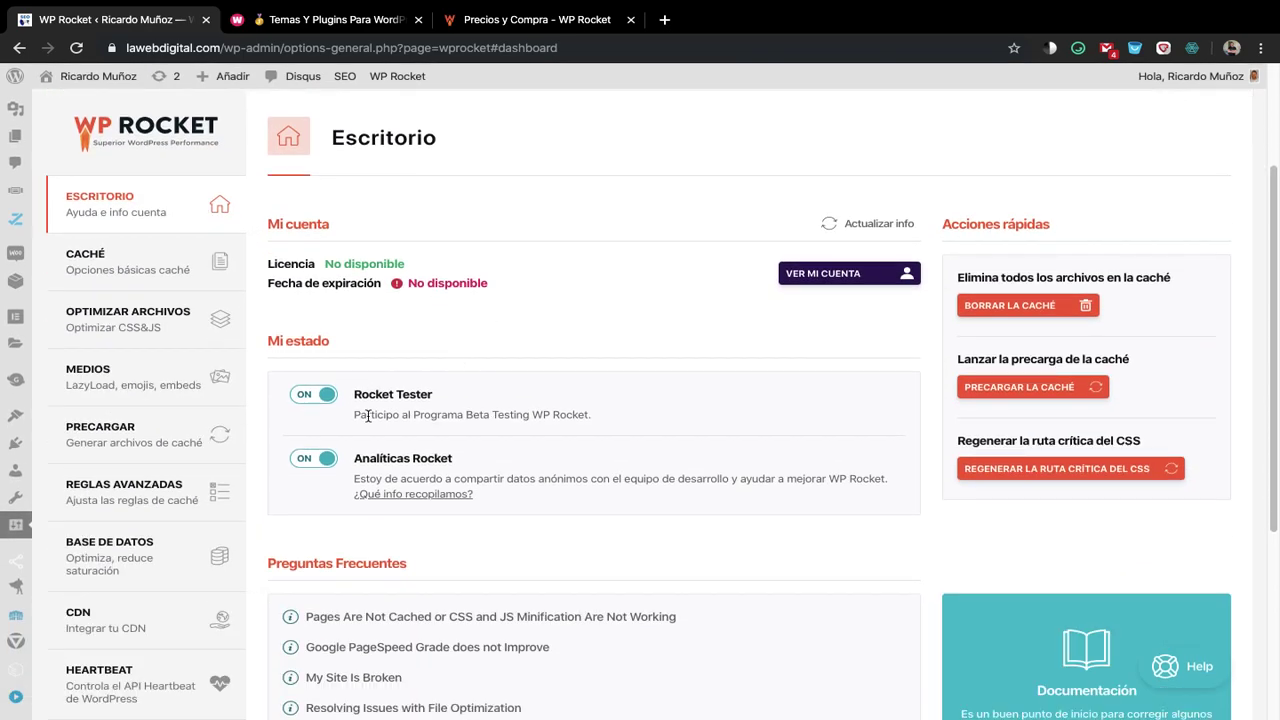
pyautogui.scroll(-2, 495, 364)
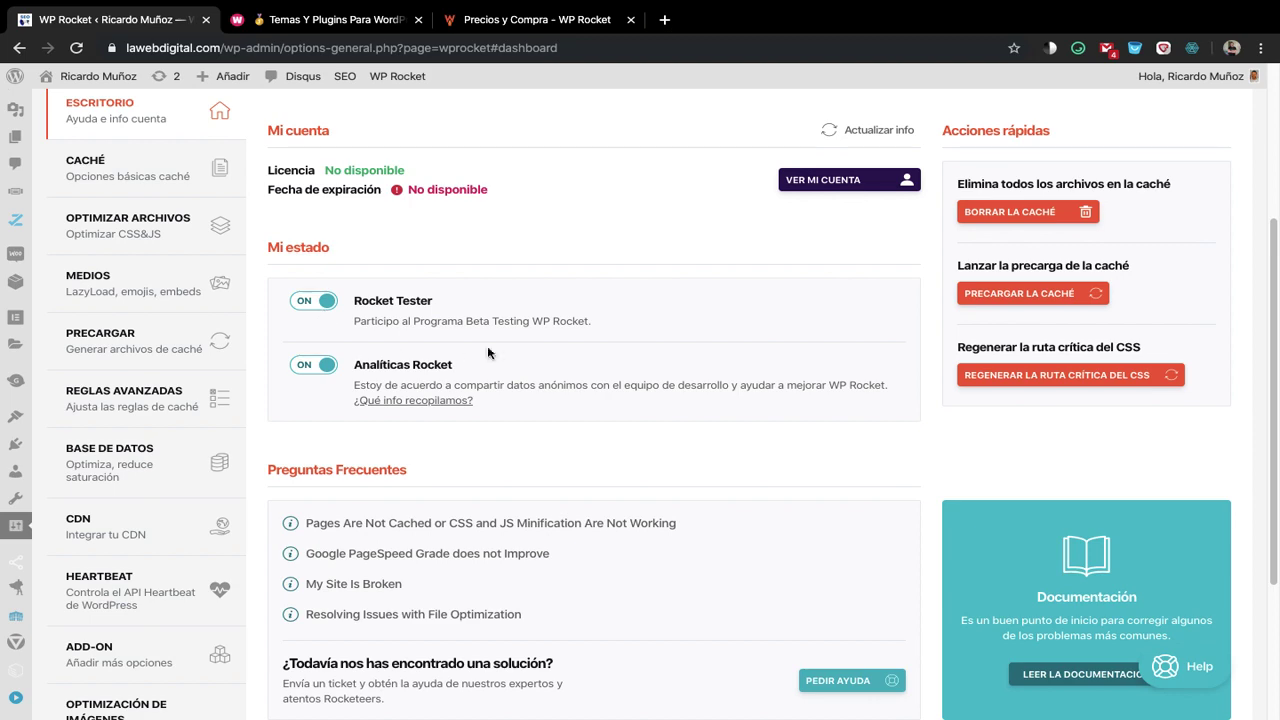
pyautogui.scroll(-2, 577, 327)
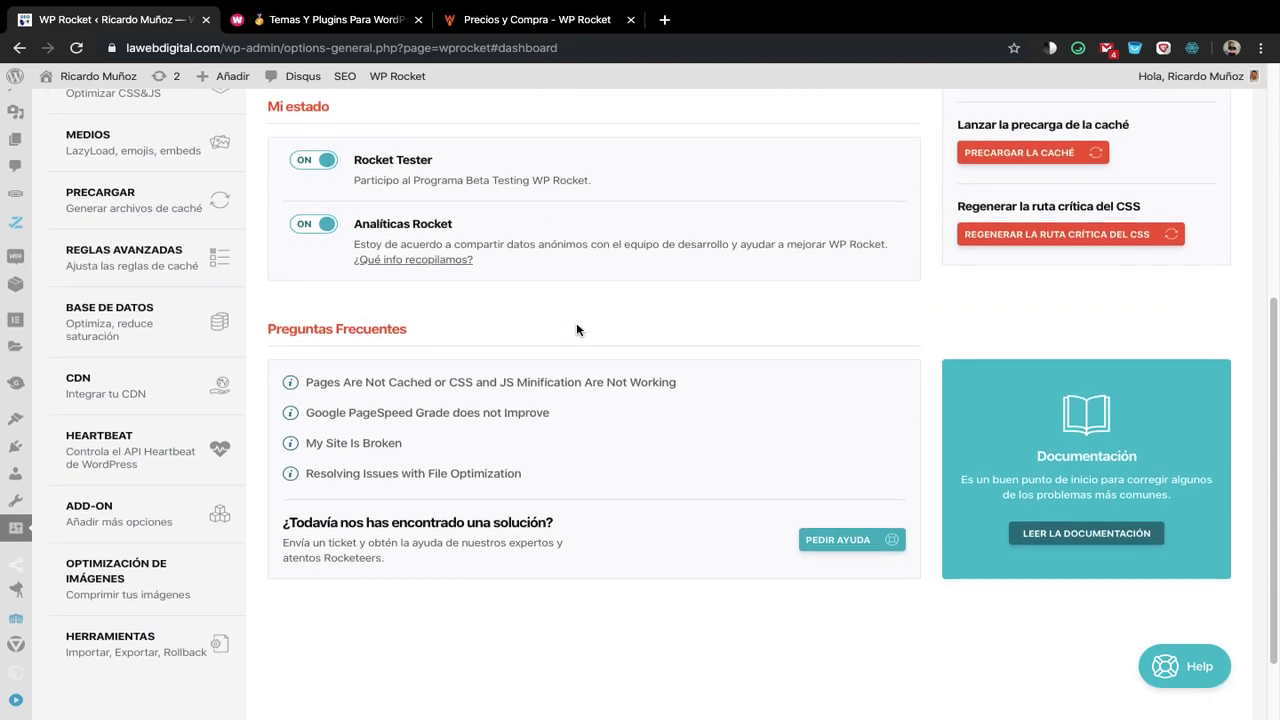
pyautogui.scroll(3, 577, 329)
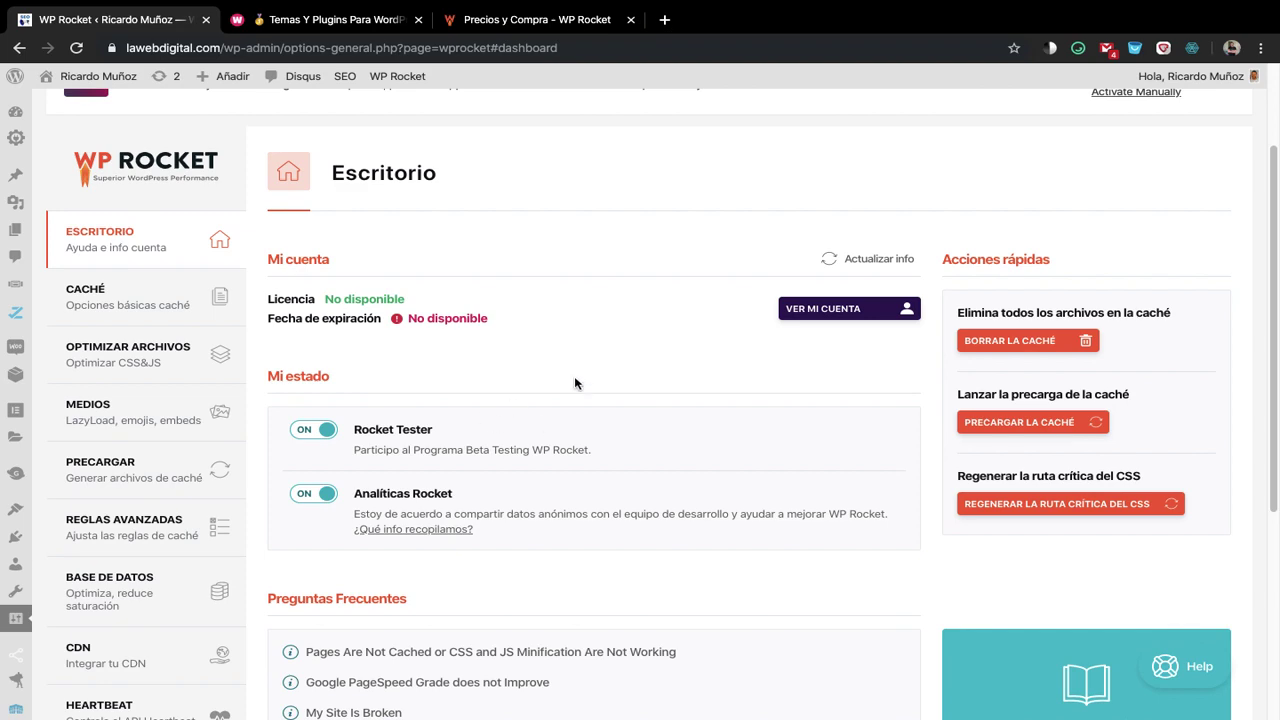
pyautogui.scroll(2, 575, 383)
pyautogui.scroll(-2, 575, 383)
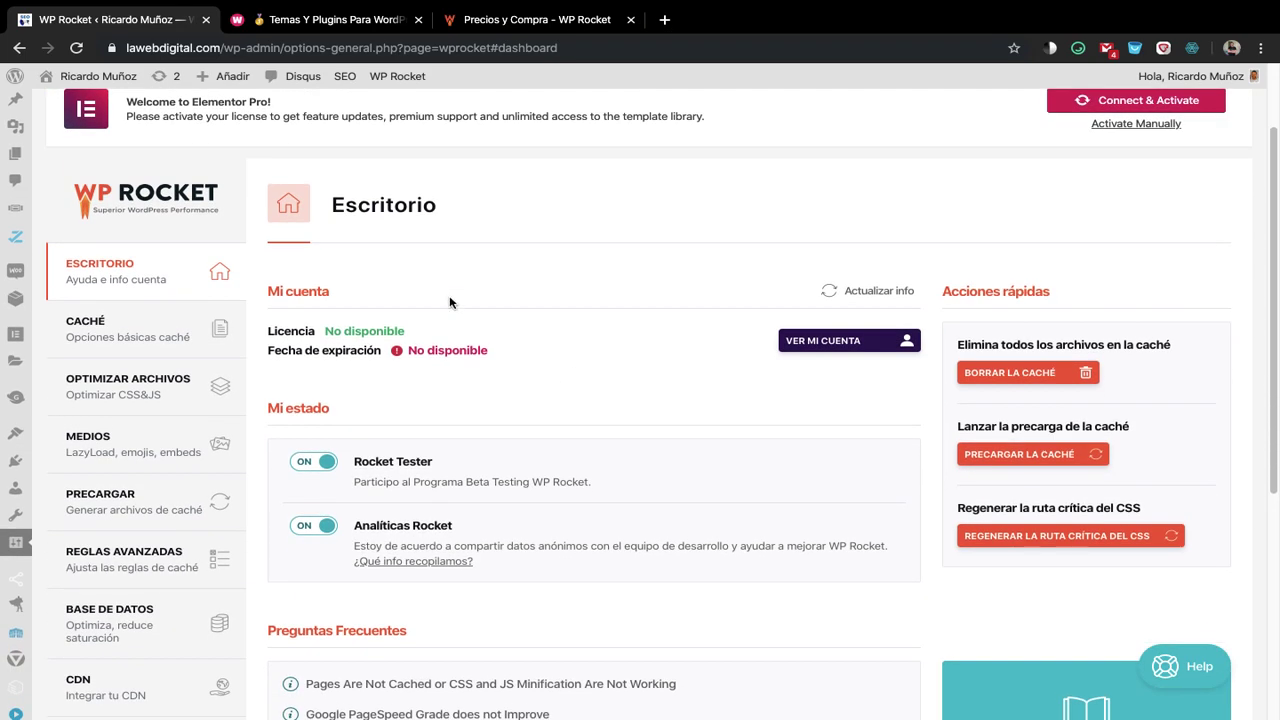
# Examine the WP Rocket shortcuts in the WordPress admin bar for clearing and preloading the cache
pyautogui.scroll(2, 449, 300)
pyautogui.moveTo(410, 86)
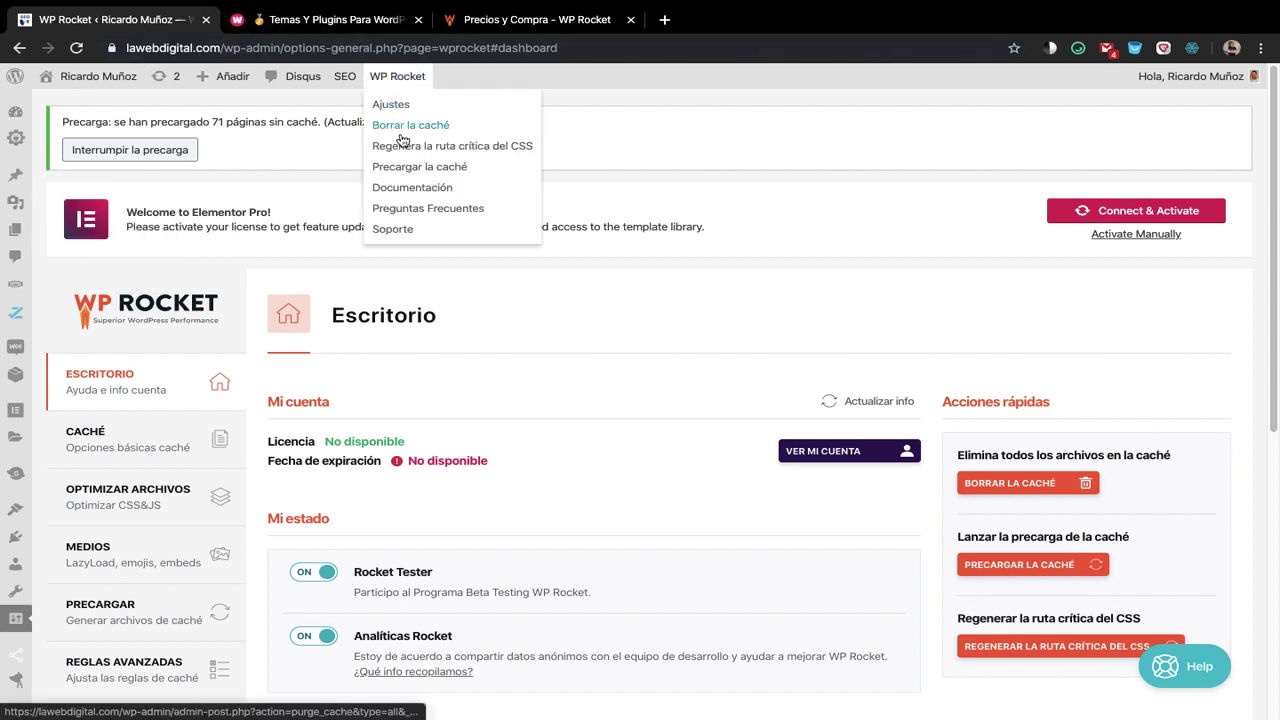
pyautogui.scroll(-2, 442, 405)
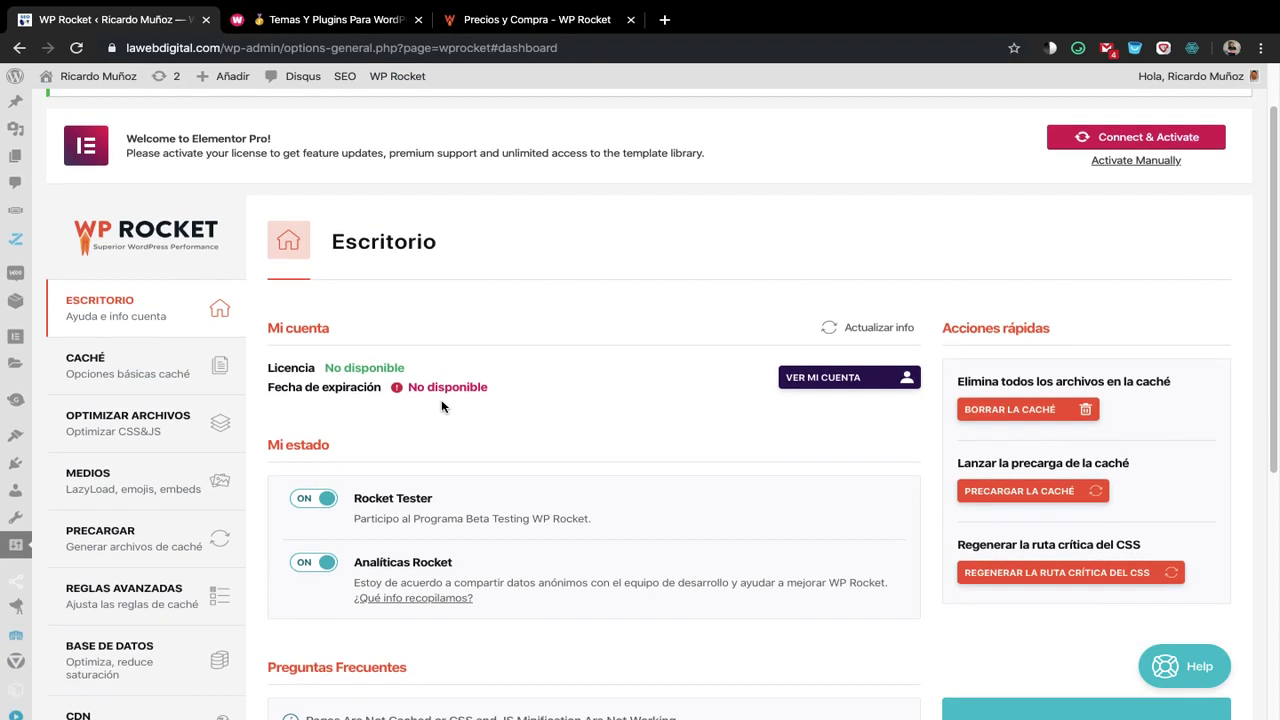
# Open WP Rocket's basic cache options and read the mobile cache settings
pyautogui.scroll(-3, 442, 405)
pyautogui.click(157, 268)
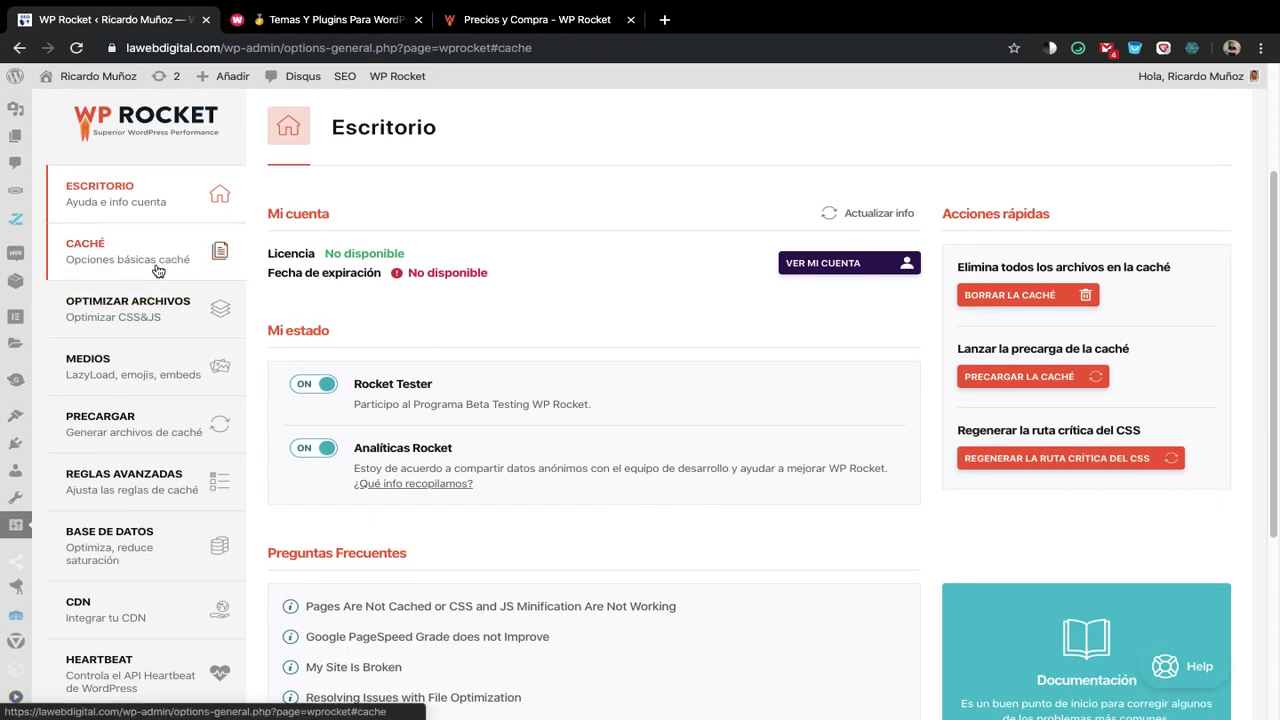
pyautogui.scroll(-2, 440, 357)
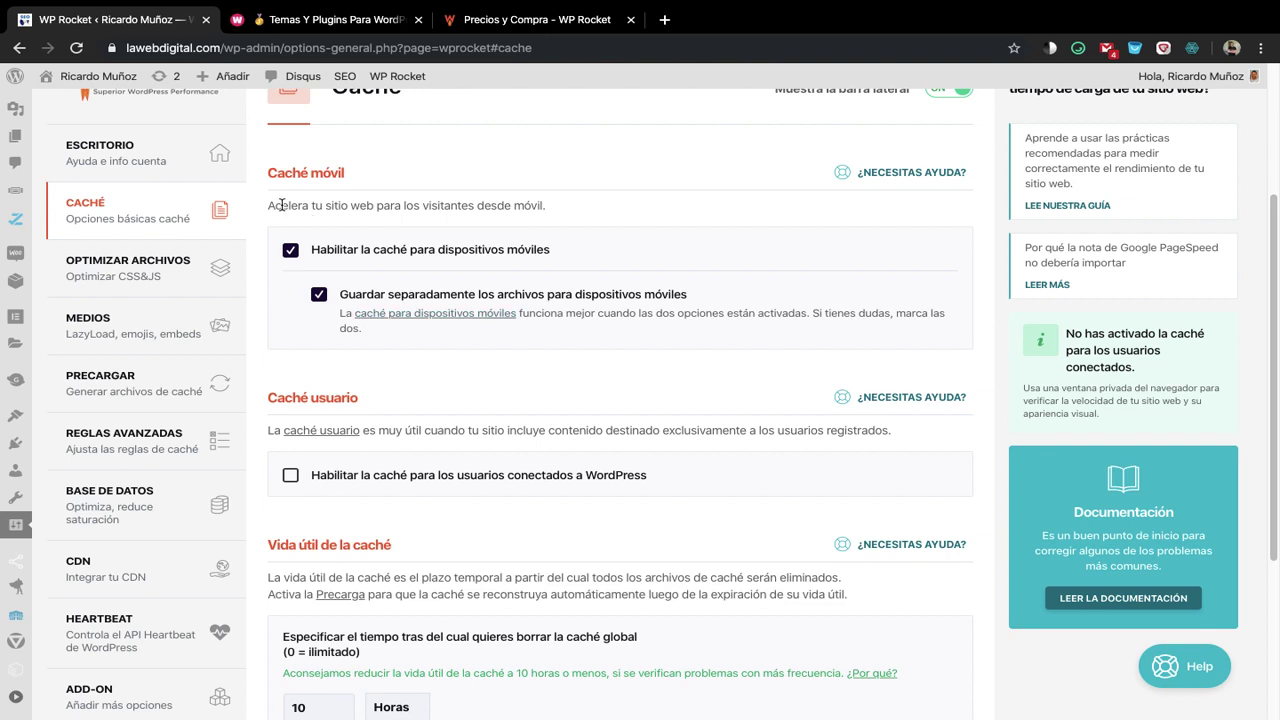
pyautogui.moveTo(282, 204); pyautogui.dragTo(494, 204)
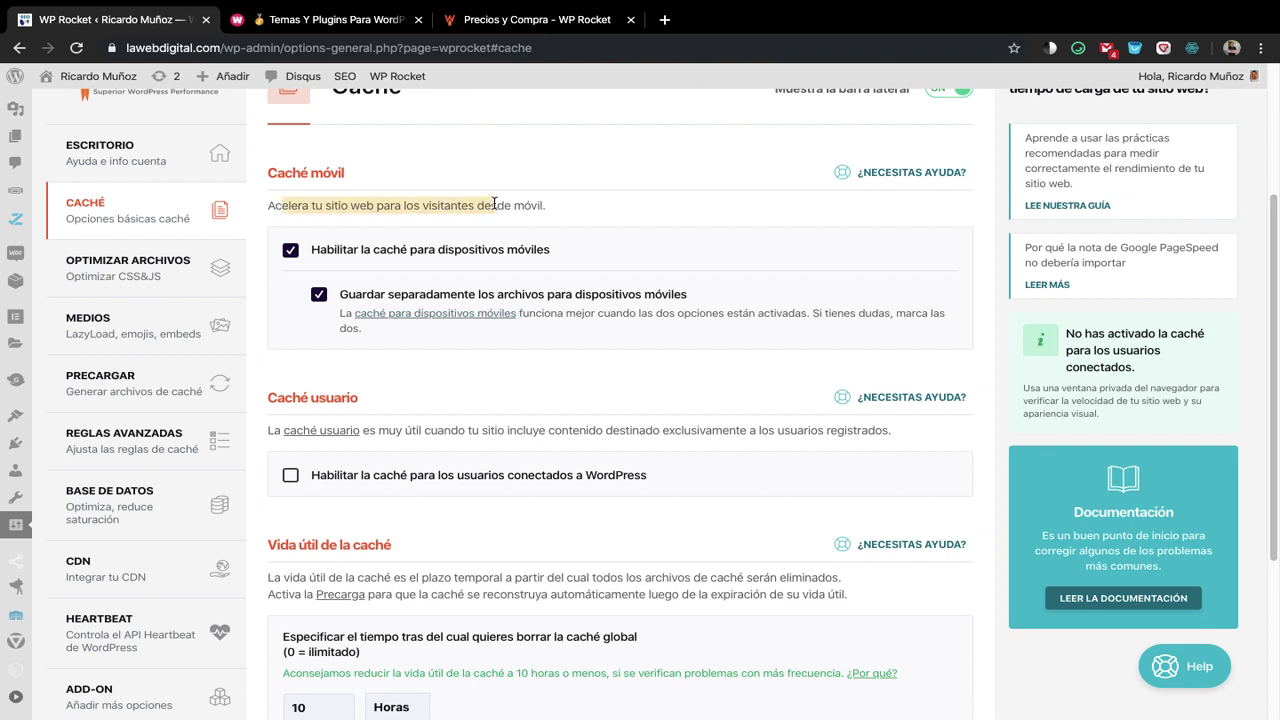
pyautogui.click(603, 209)
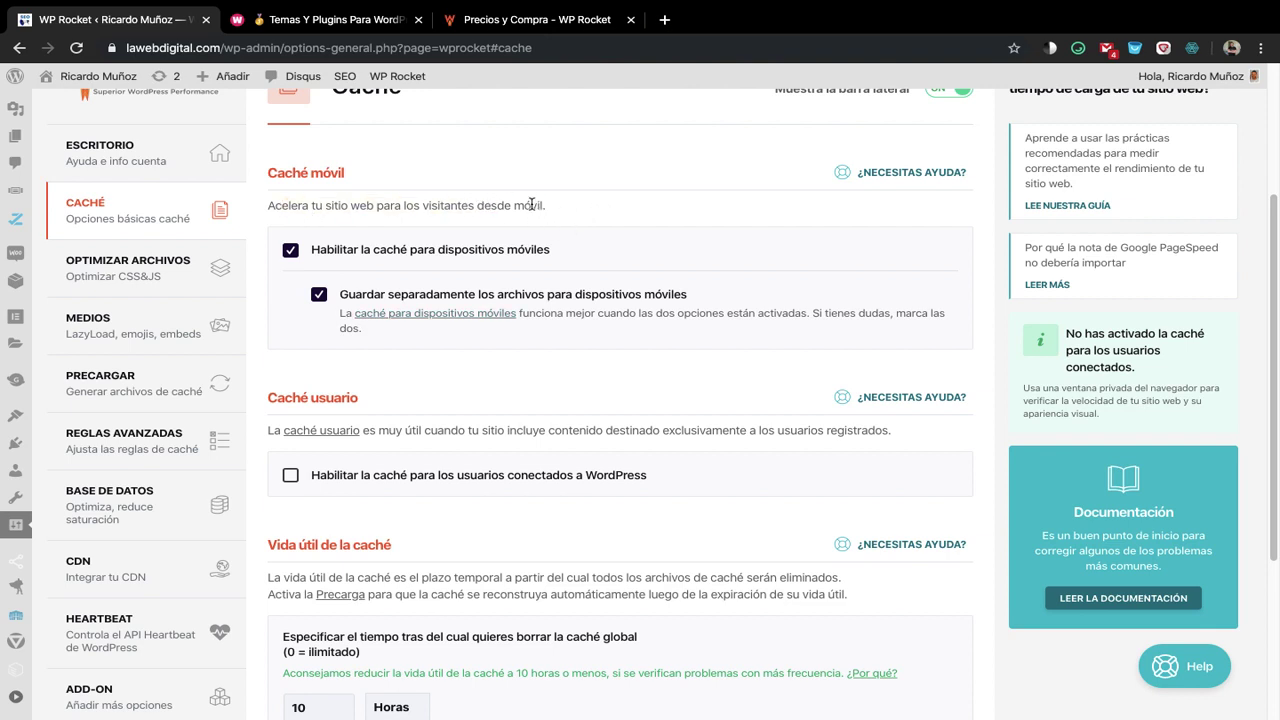
# Examine the user cache option for logged-in WordPress users and the cache lifespan setting
pyautogui.scroll(-2, 543, 244)
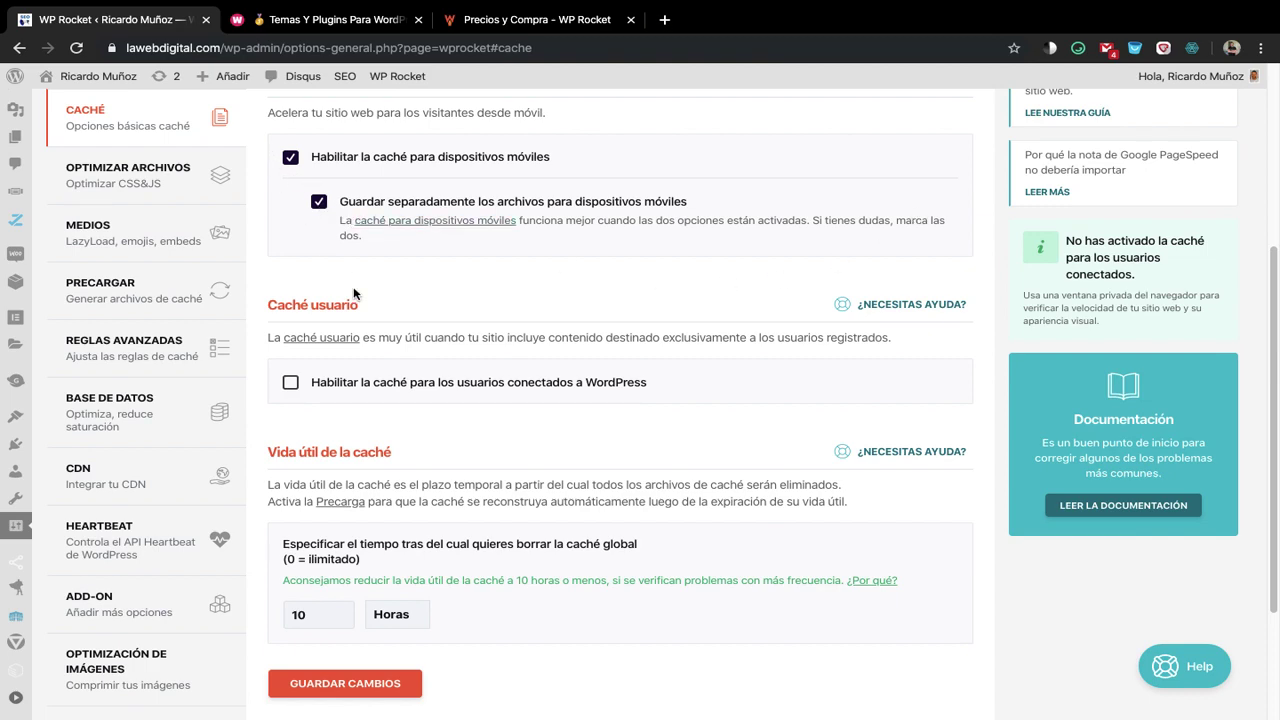
pyautogui.scroll(-1, 356, 296)
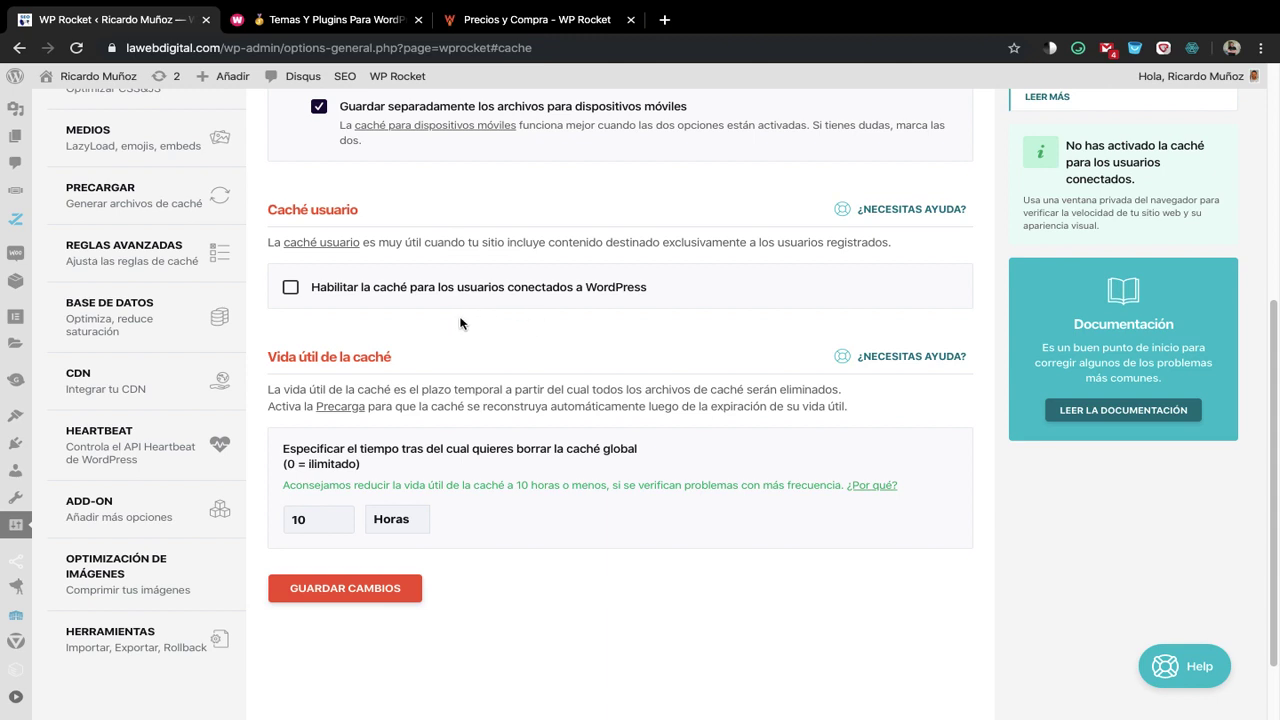
pyautogui.scroll(-1, 460, 322)
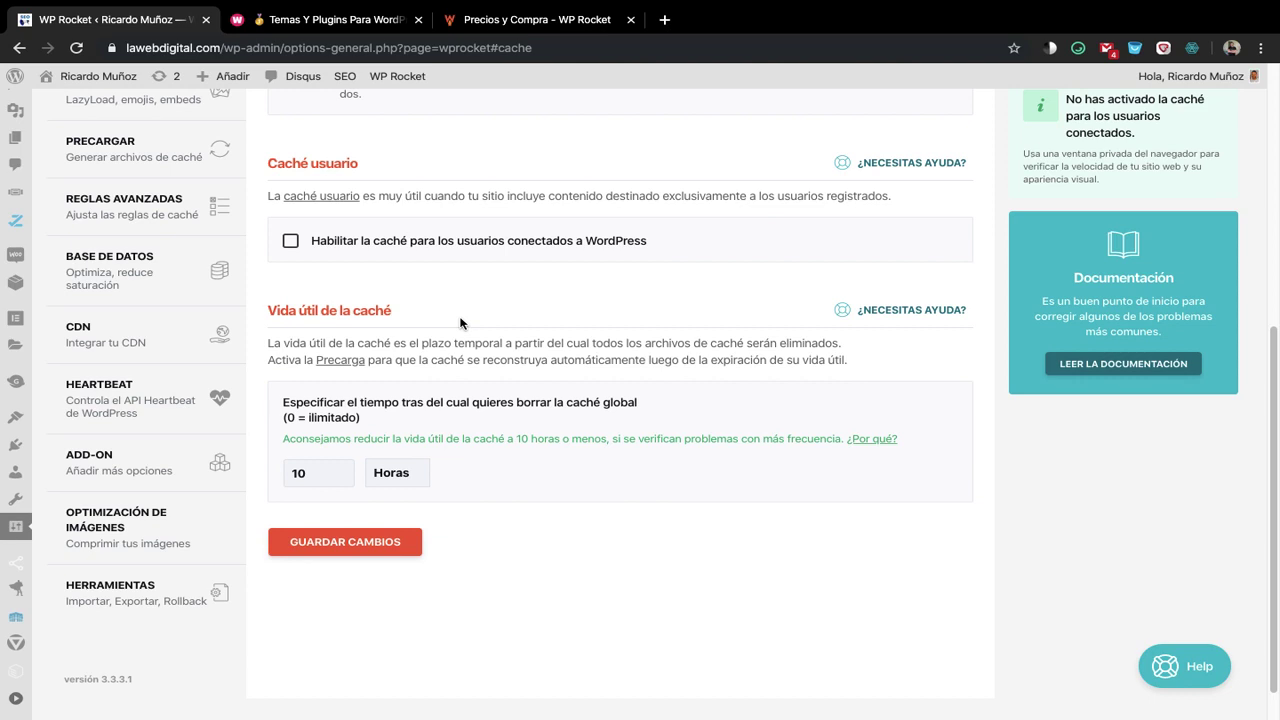
pyautogui.scroll(1, 460, 322)
pyautogui.scroll(1, 460, 322)
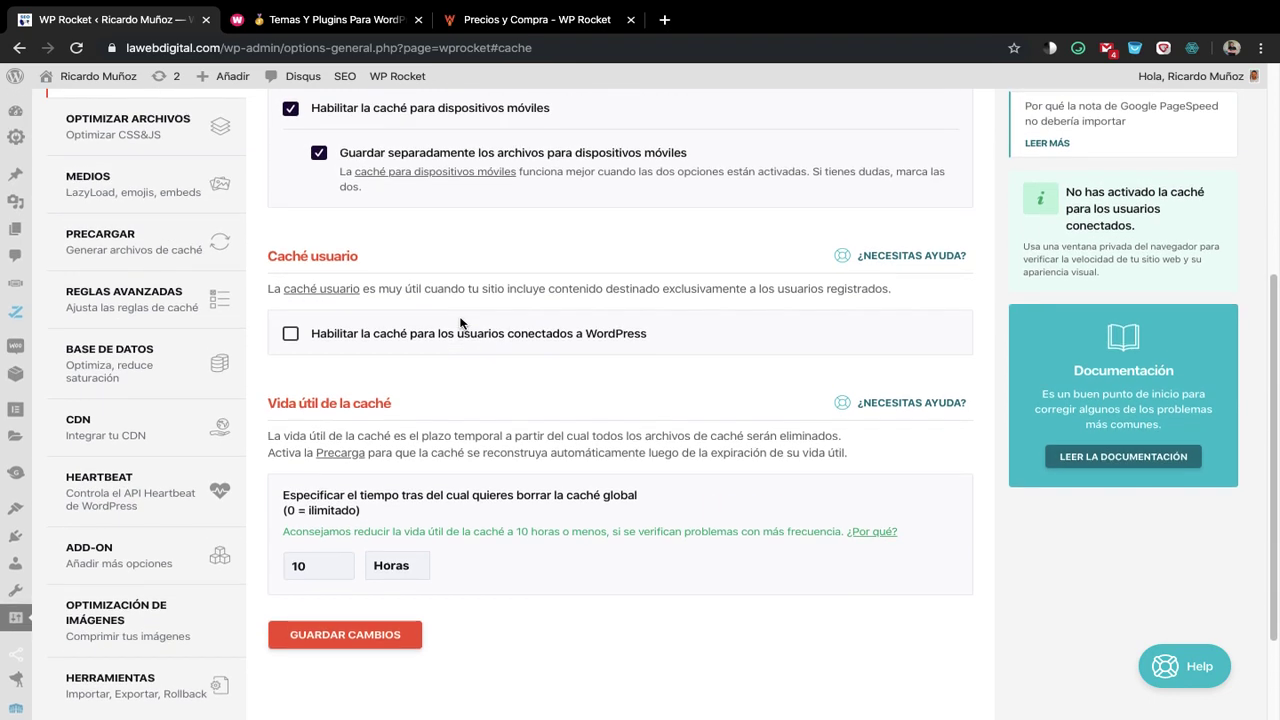
pyautogui.scroll(-1, 460, 322)
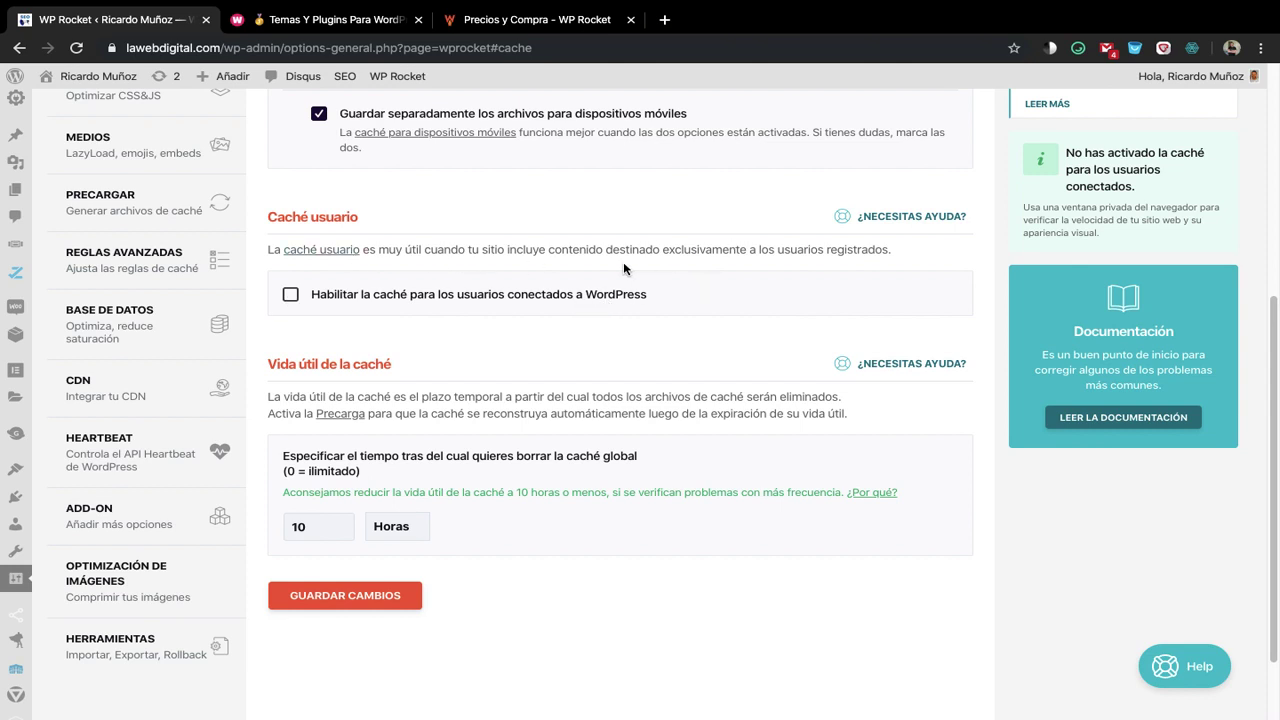
# Read the user cache option again and the recommended lifespan note in the Vida útil de la caché section
pyautogui.scroll(-1, 643, 362)
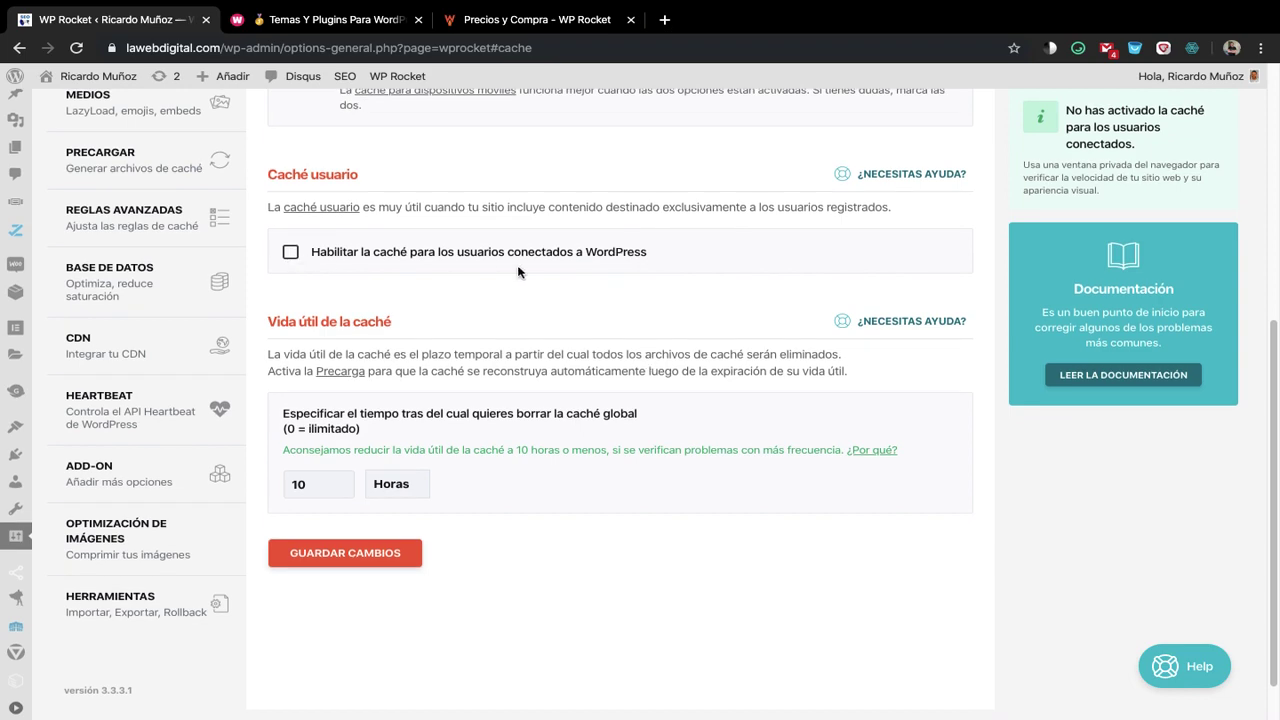
pyautogui.scroll(1, 573, 282)
pyautogui.scroll(-3, 573, 282)
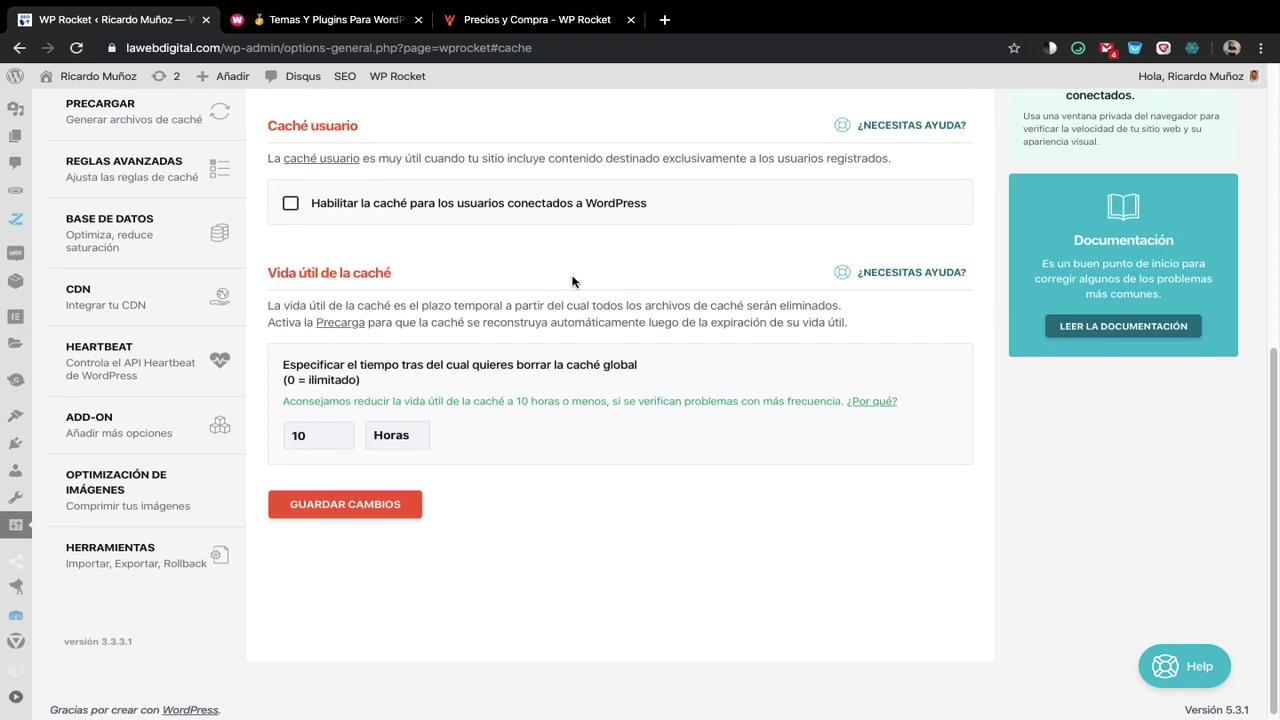
pyautogui.scroll(-1, 573, 282)
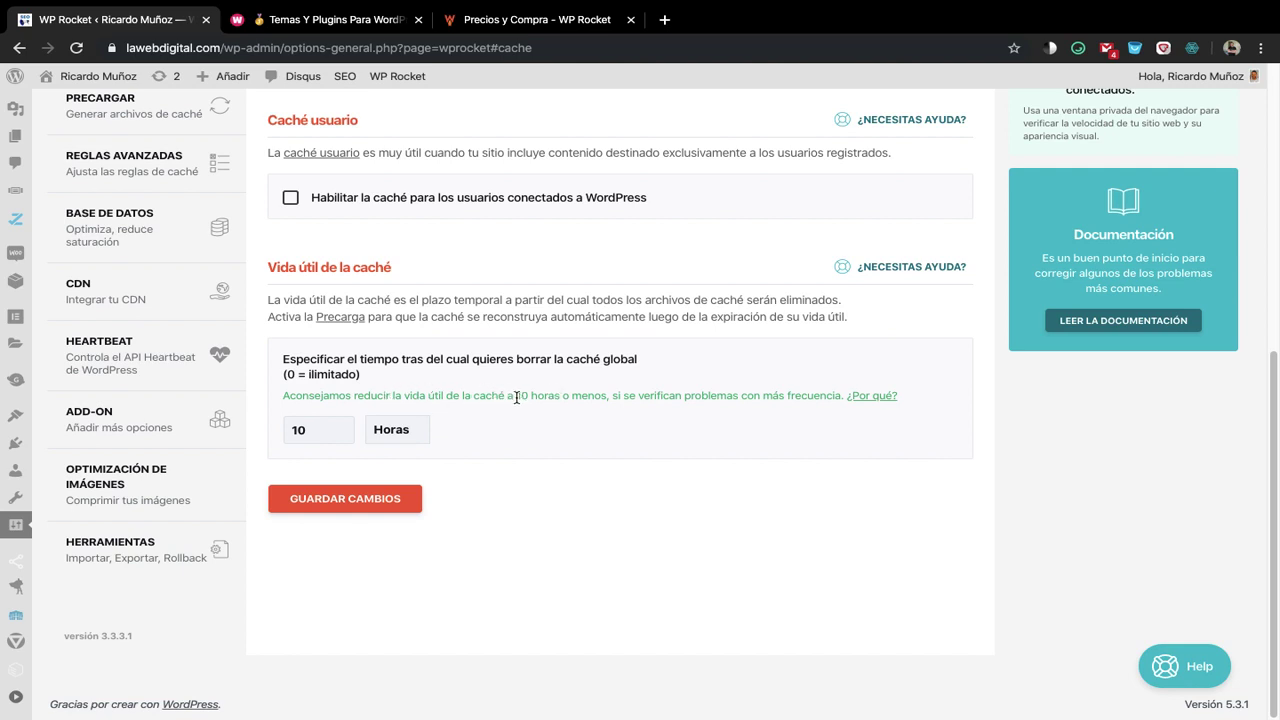
pyautogui.moveTo(516, 397); pyautogui.dragTo(556, 398)
pyautogui.click(512, 430)
# Open the Optimizar archivos settings and read the basic HTML, Google Fonts and query string options and the CSS minification option
pyautogui.scroll(4, 707, 431)
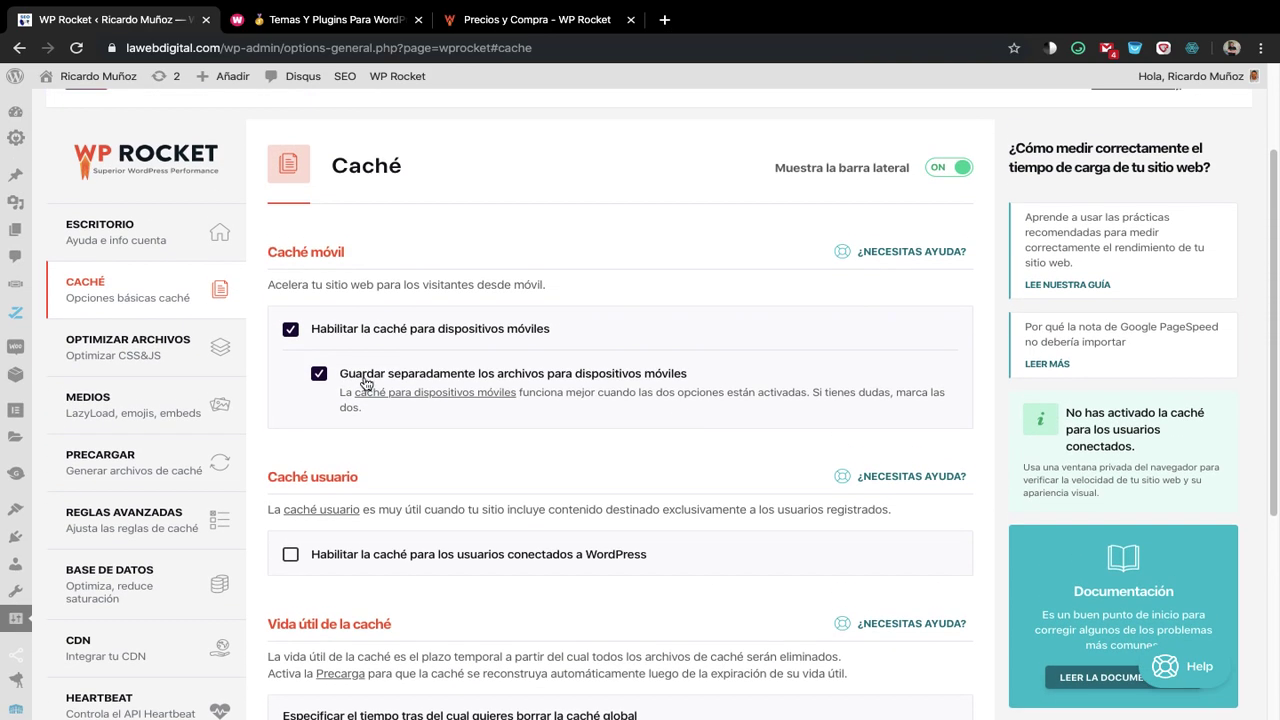
pyautogui.click(132, 358)
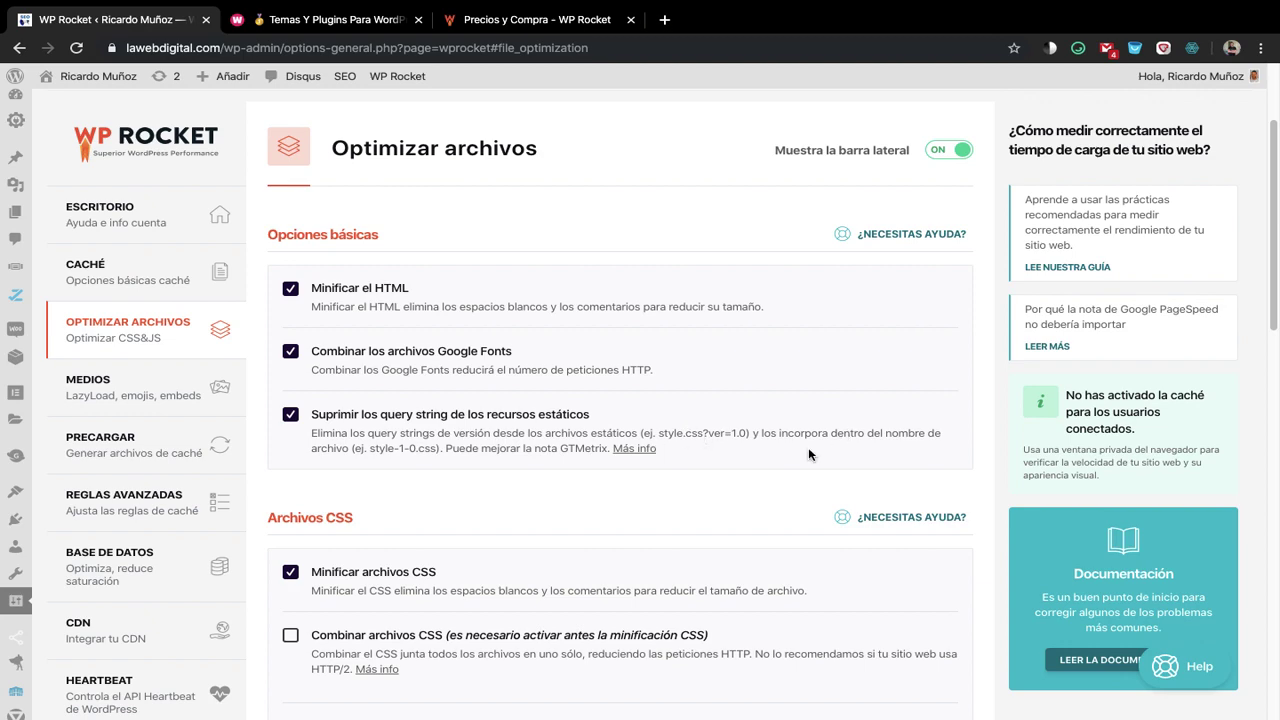
pyautogui.scroll(-1, 535, 452)
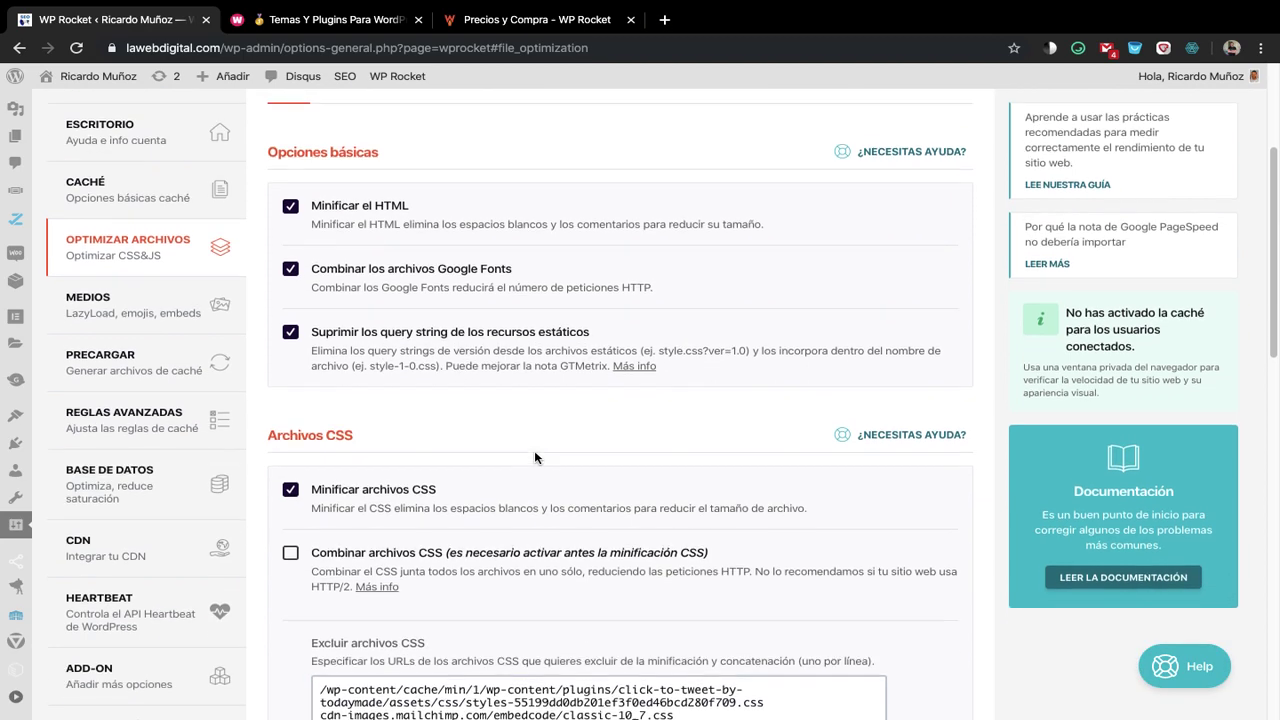
pyautogui.scroll(-1, 535, 452)
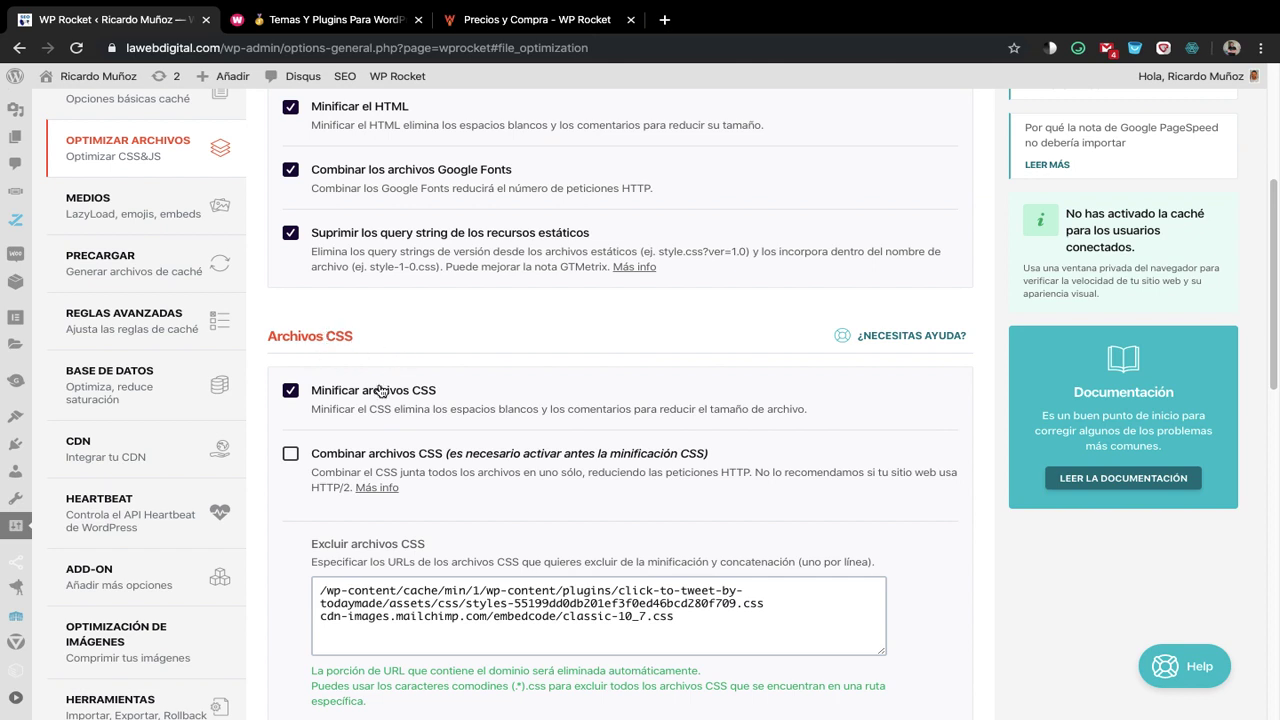
pyautogui.scroll(1, 389, 341)
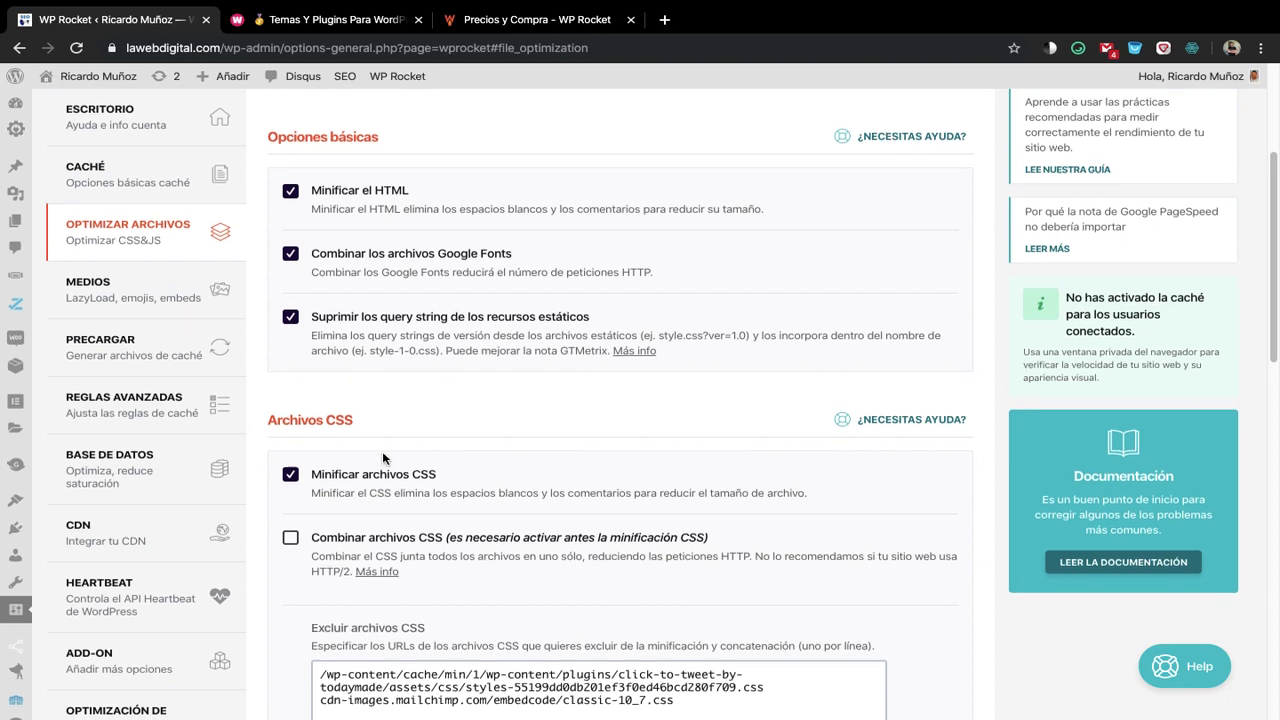
pyautogui.scroll(-1, 382, 451)
pyautogui.scroll(-1, 430, 368)
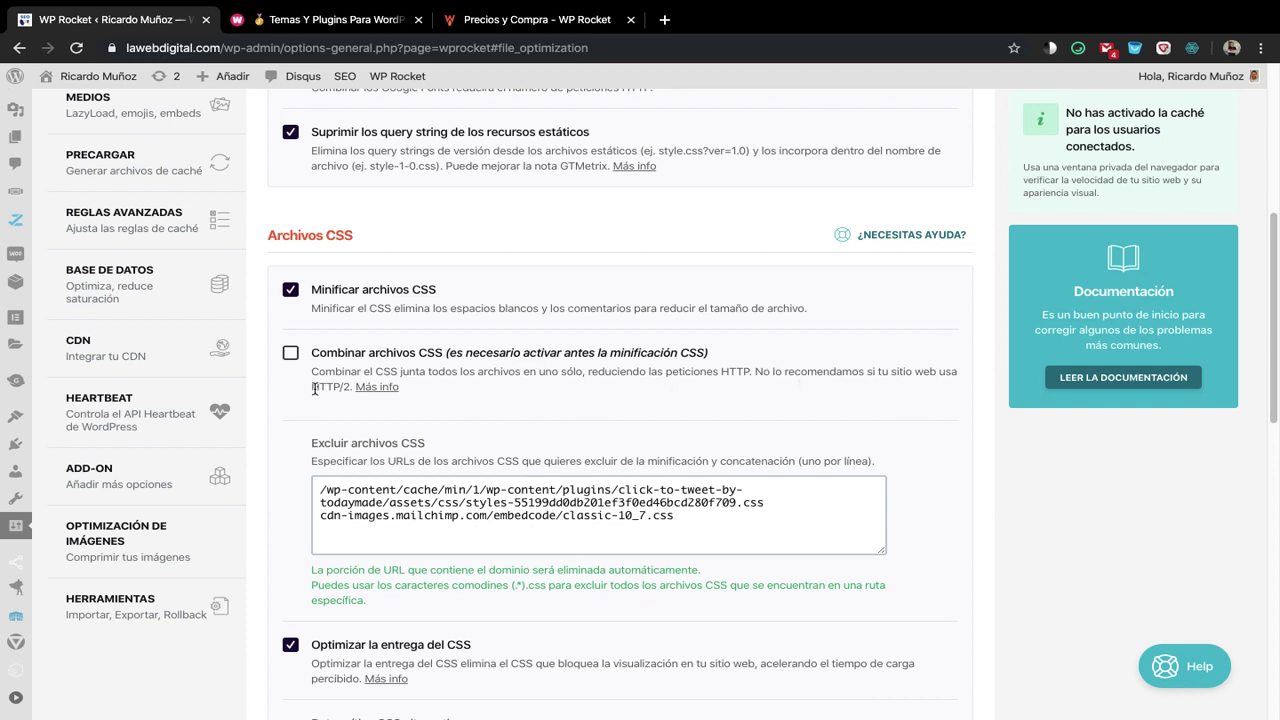
# Examine the option to combine CSS files and the Excluir archivos CSS list
pyautogui.scroll(-1, 525, 414)
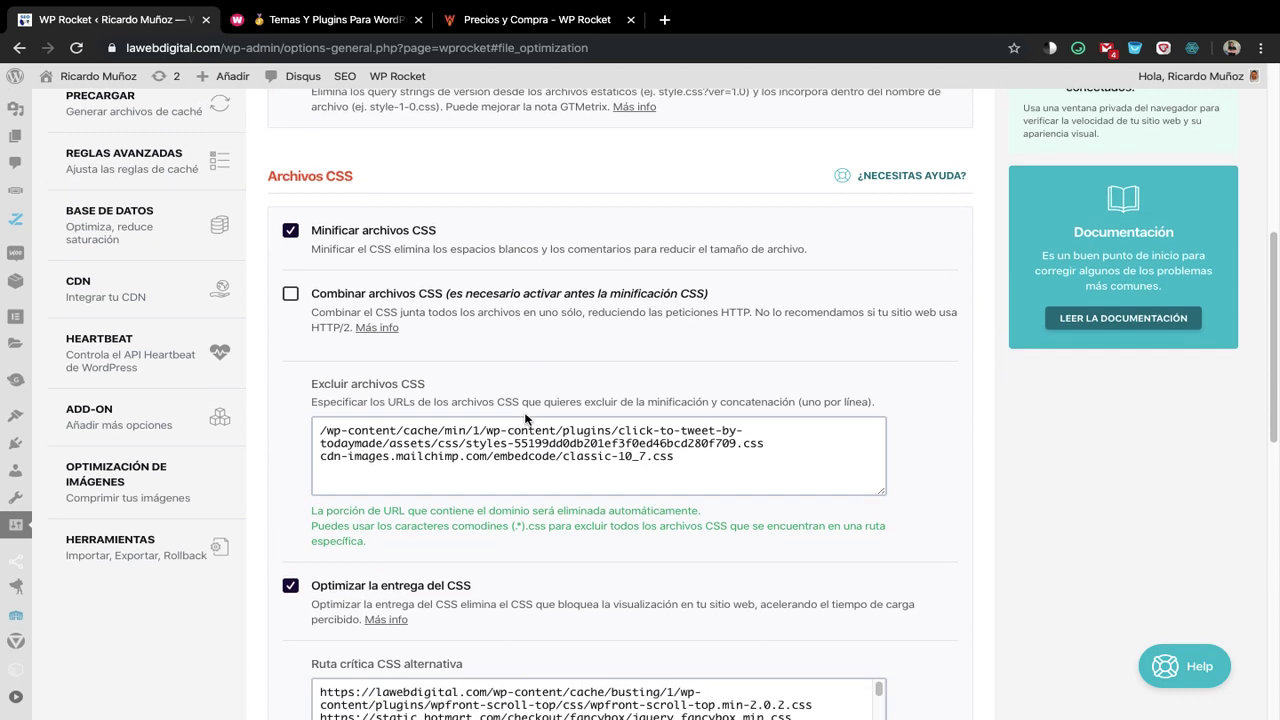
pyautogui.scroll(-1, 525, 414)
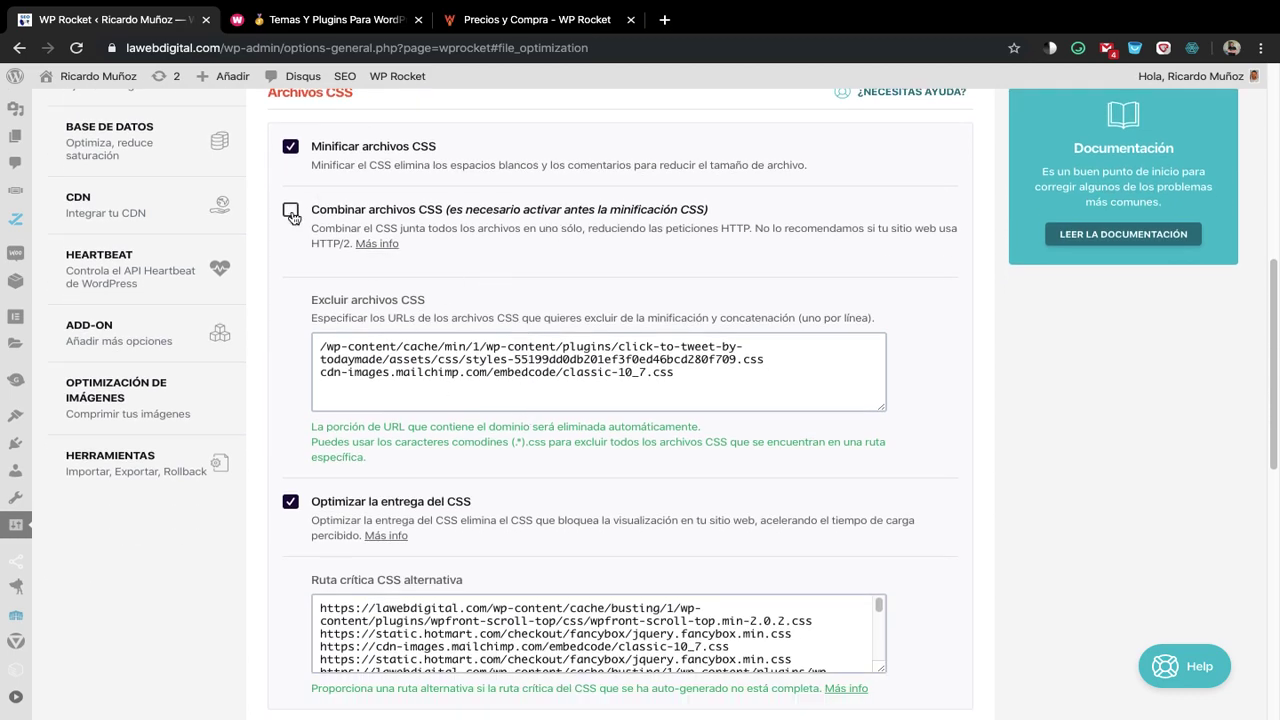
pyautogui.scroll(-1, 582, 250)
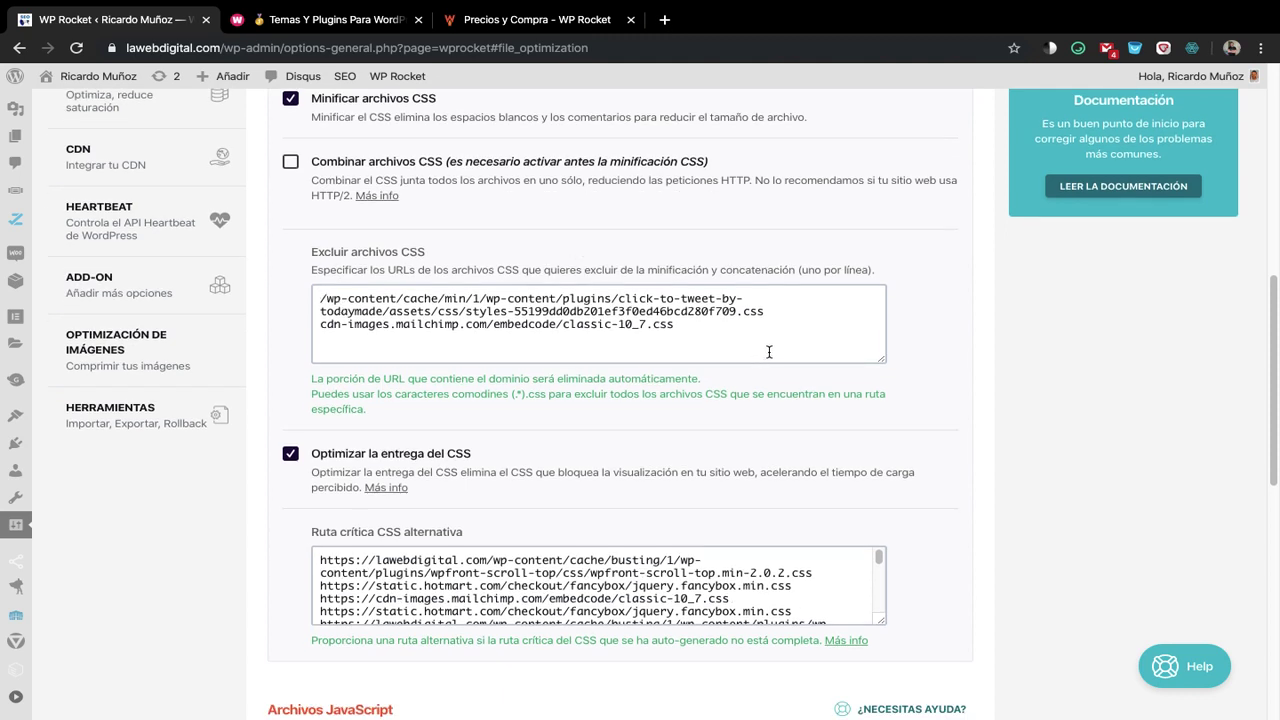
pyautogui.click(696, 331)
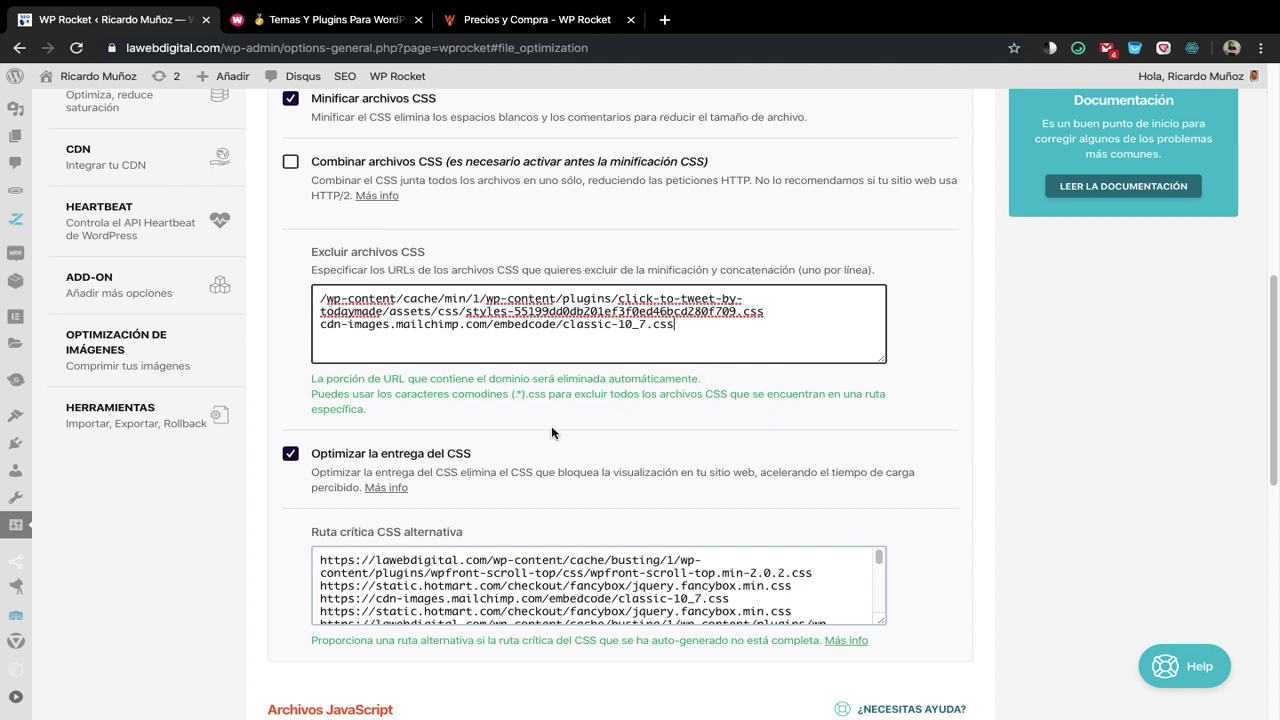
# Examine the Optimizar la entrega del CSS option and look through the Ruta crítica CSS alternativa list
pyautogui.scroll(-1, 548, 438)
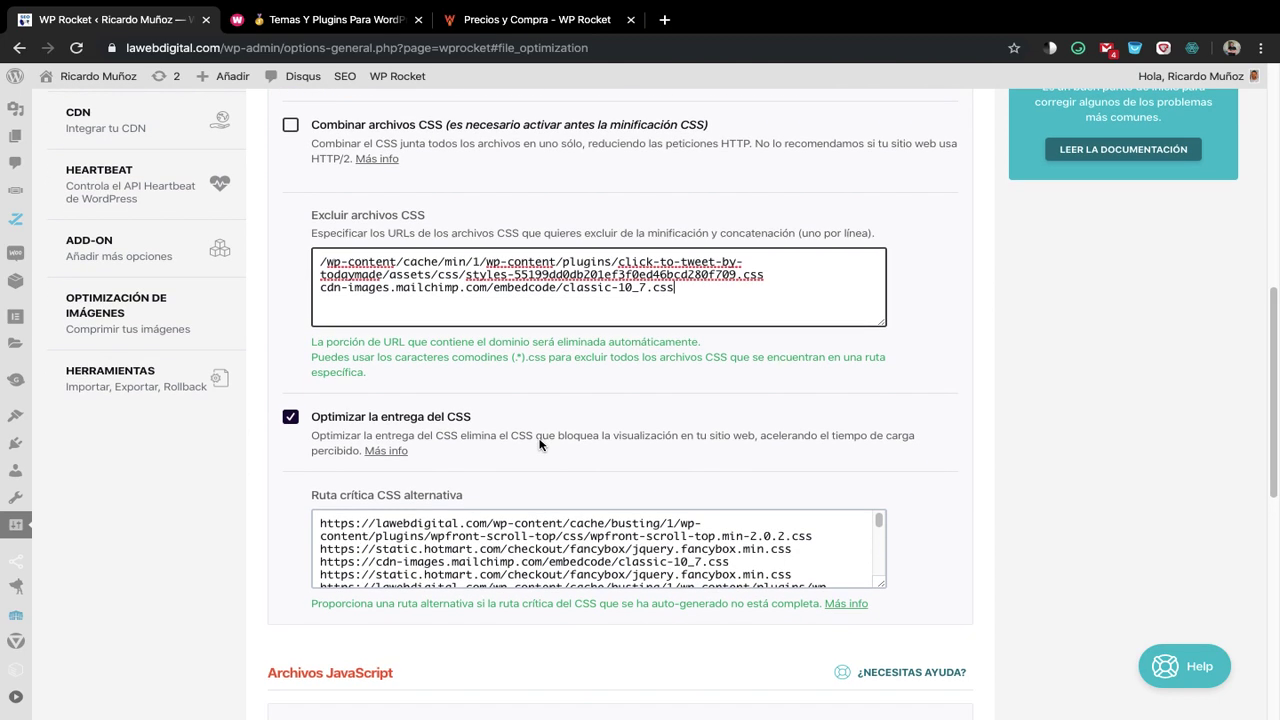
pyautogui.scroll(-1, 539, 444)
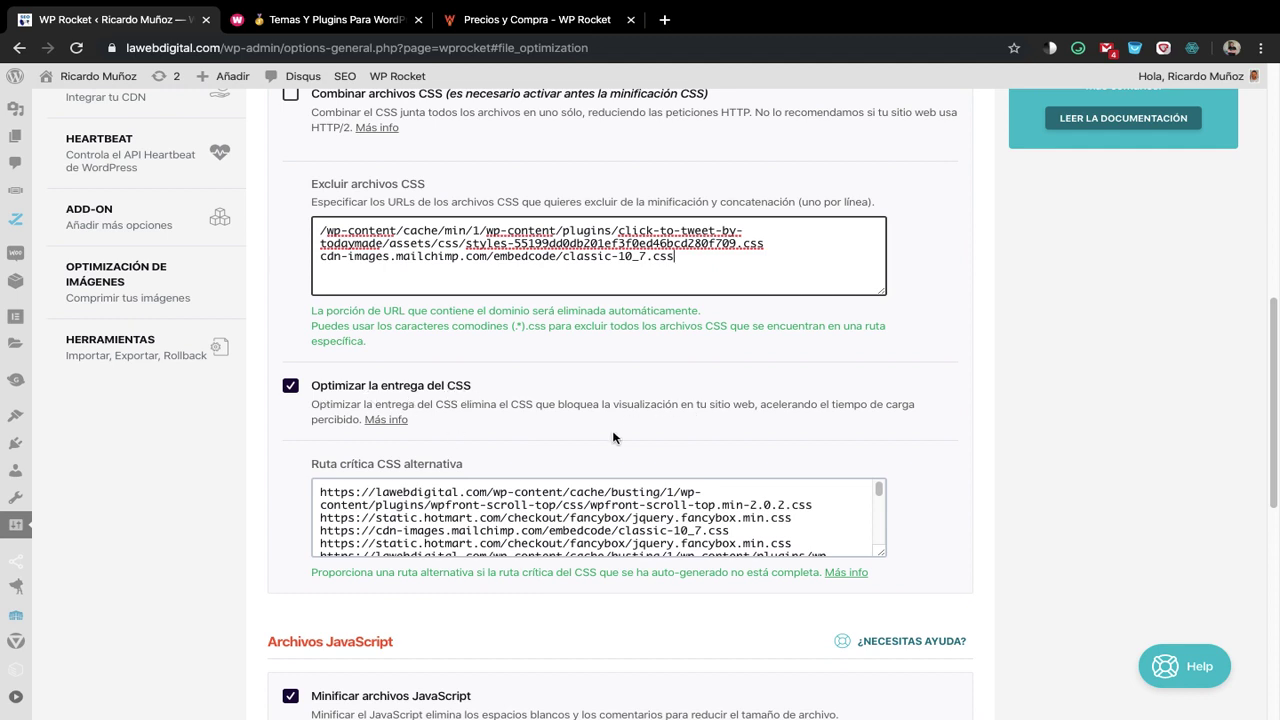
pyautogui.scroll(-2, 614, 437)
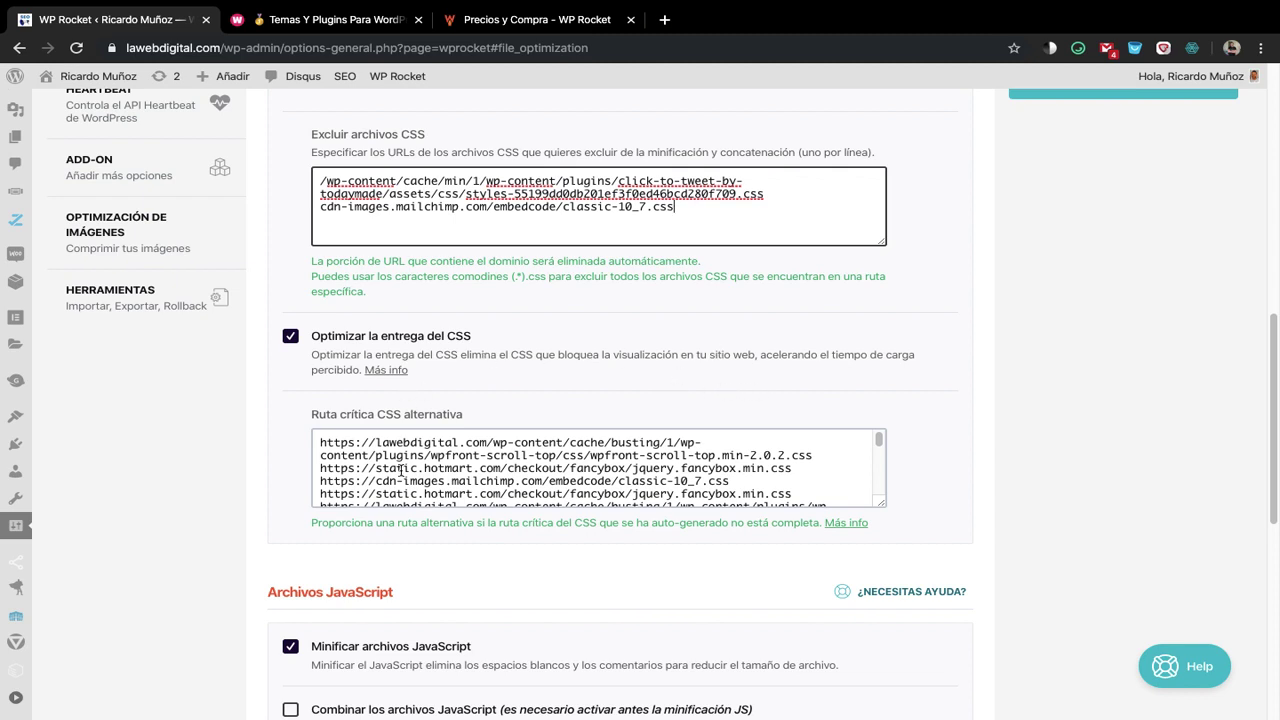
pyautogui.scroll(-1, 426, 458)
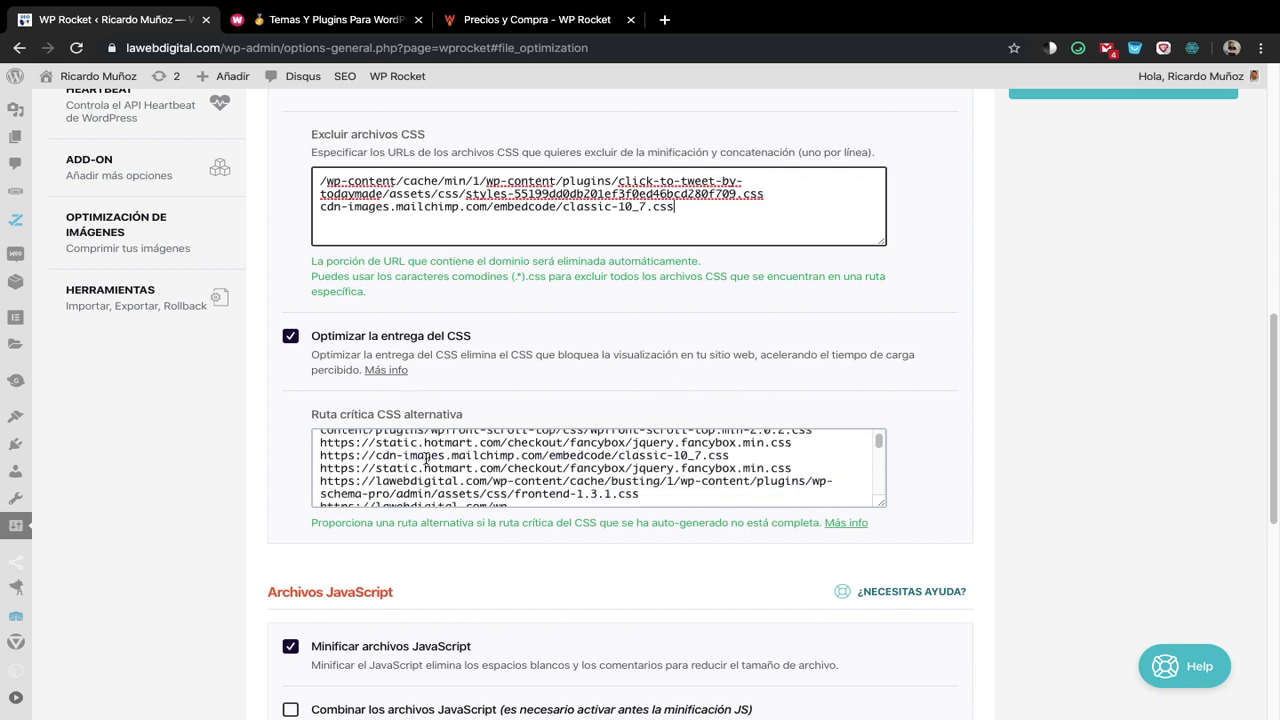
pyautogui.scroll(-1, 426, 458)
pyautogui.scroll(-5, 426, 458)
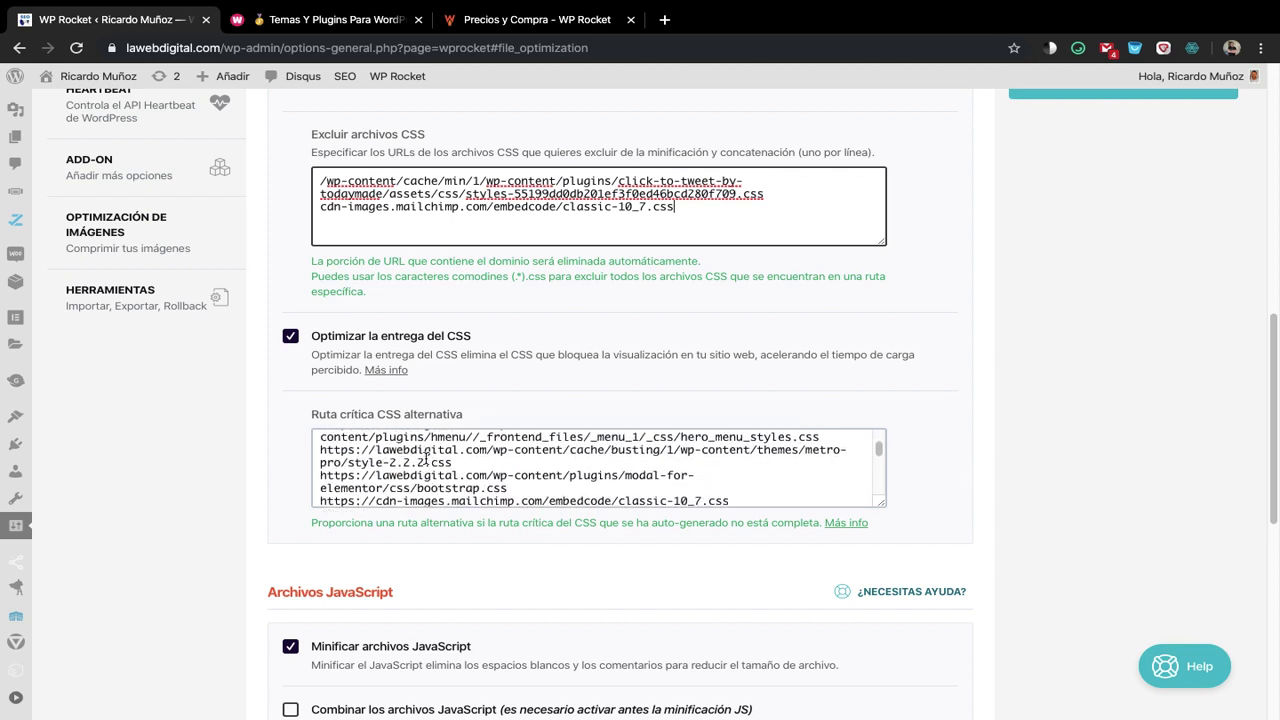
pyautogui.scroll(-3, 426, 458)
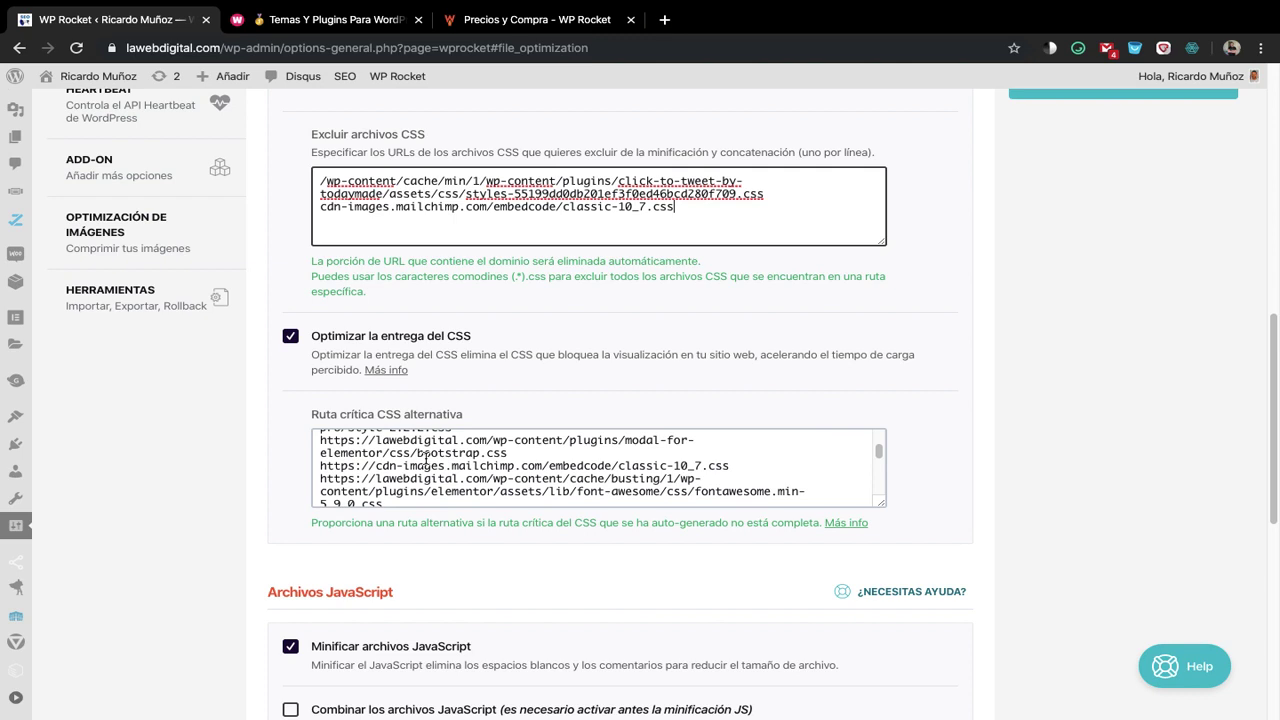
pyautogui.scroll(-4, 426, 458)
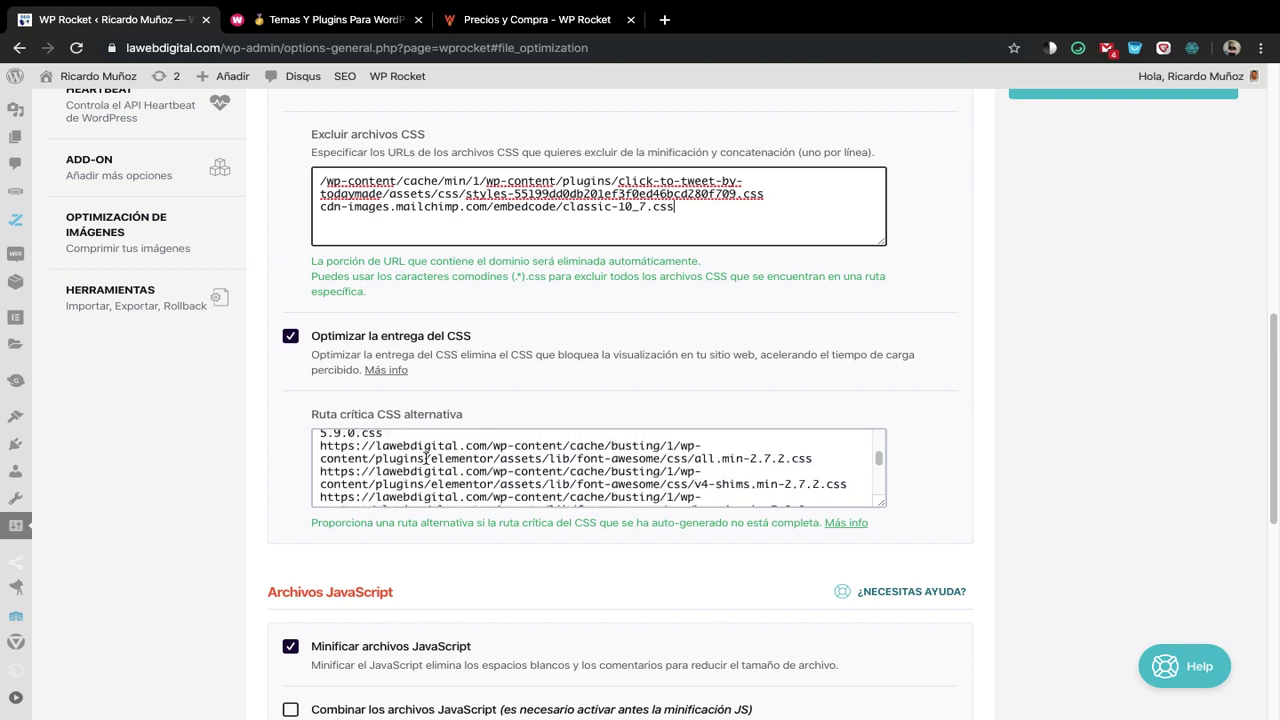
pyautogui.scroll(-5, 426, 458)
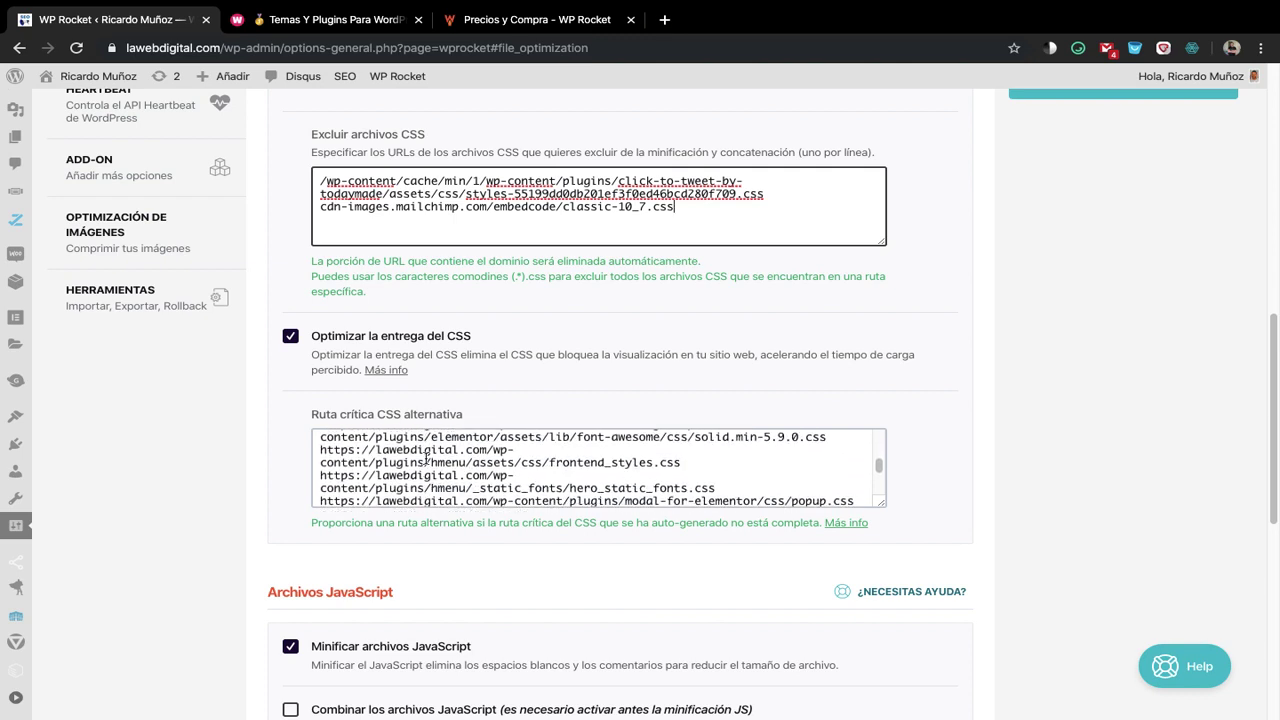
# Read the Archivos JavaScript options for minifying and combining JavaScript files
pyautogui.scroll(-2, 477, 580)
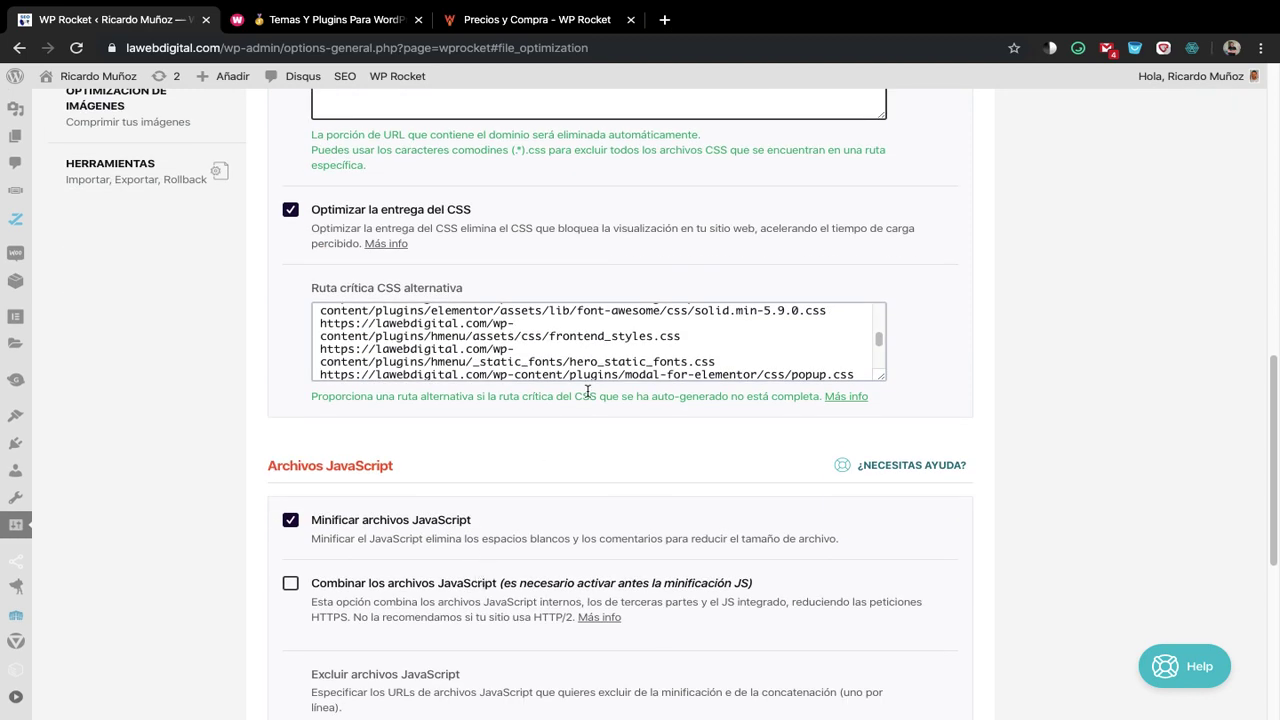
pyautogui.scroll(-2, 554, 510)
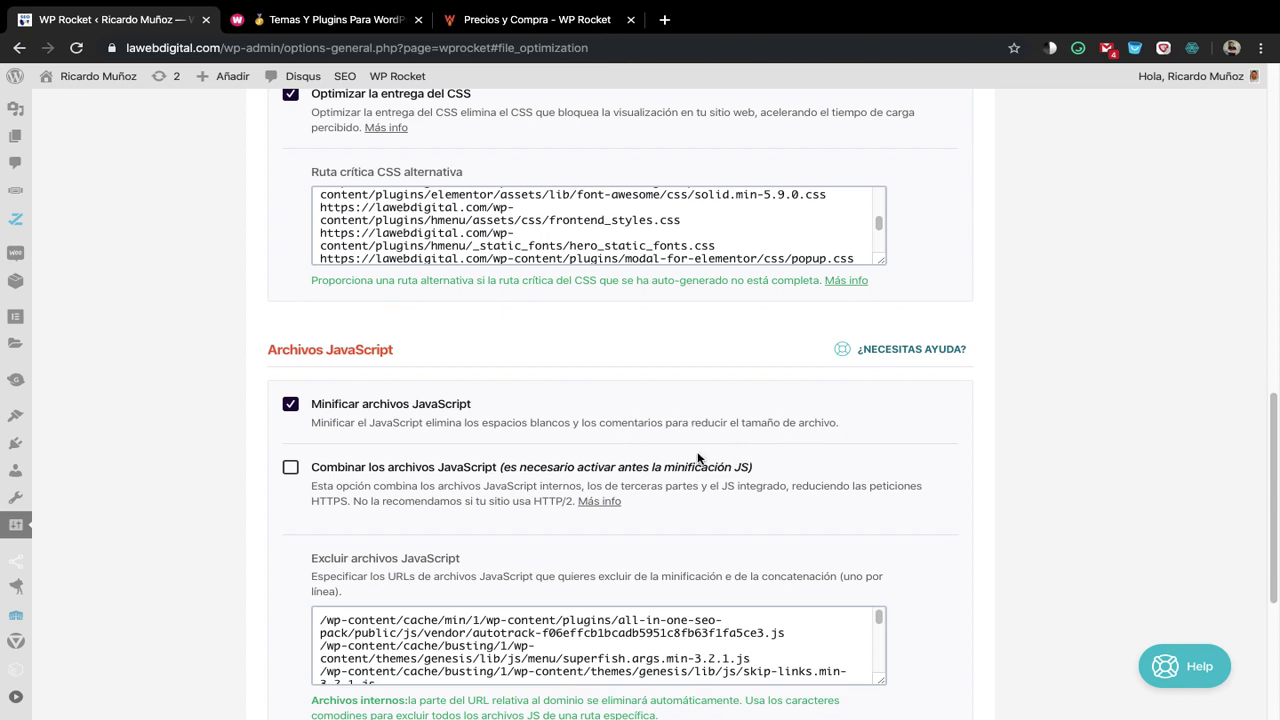
pyautogui.scroll(-2, 553, 420)
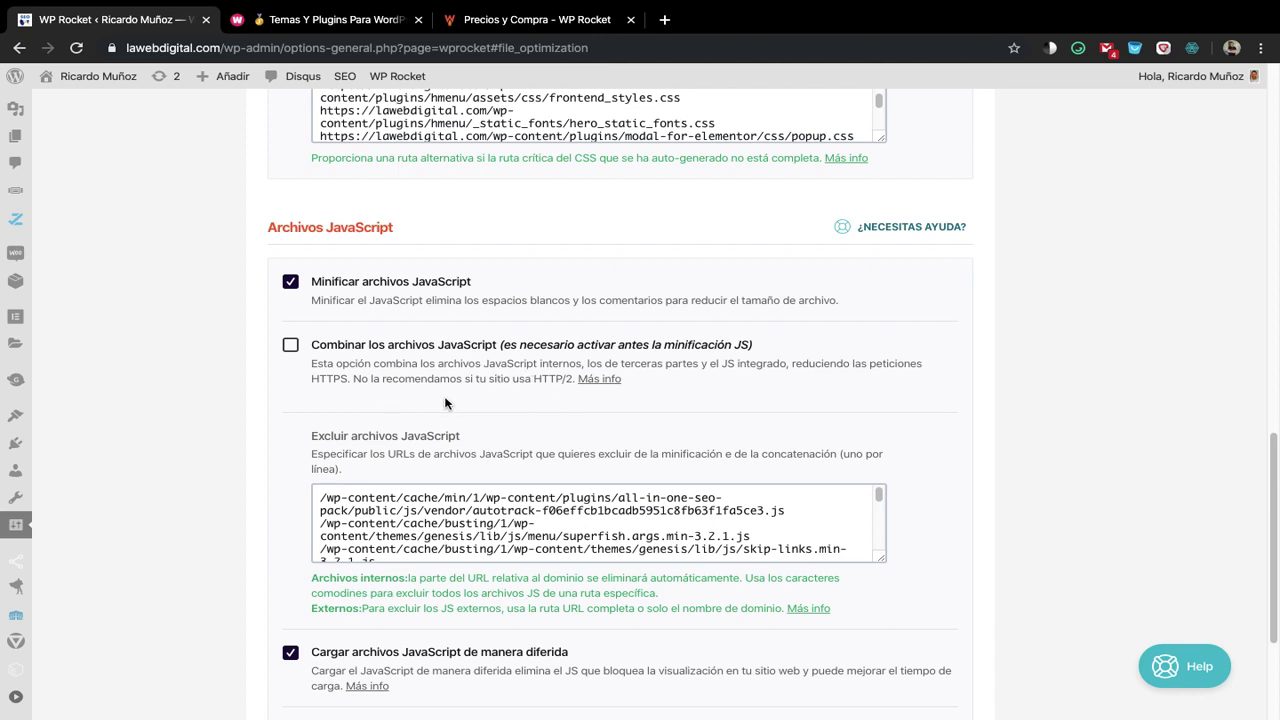
pyautogui.scroll(-1, 398, 382)
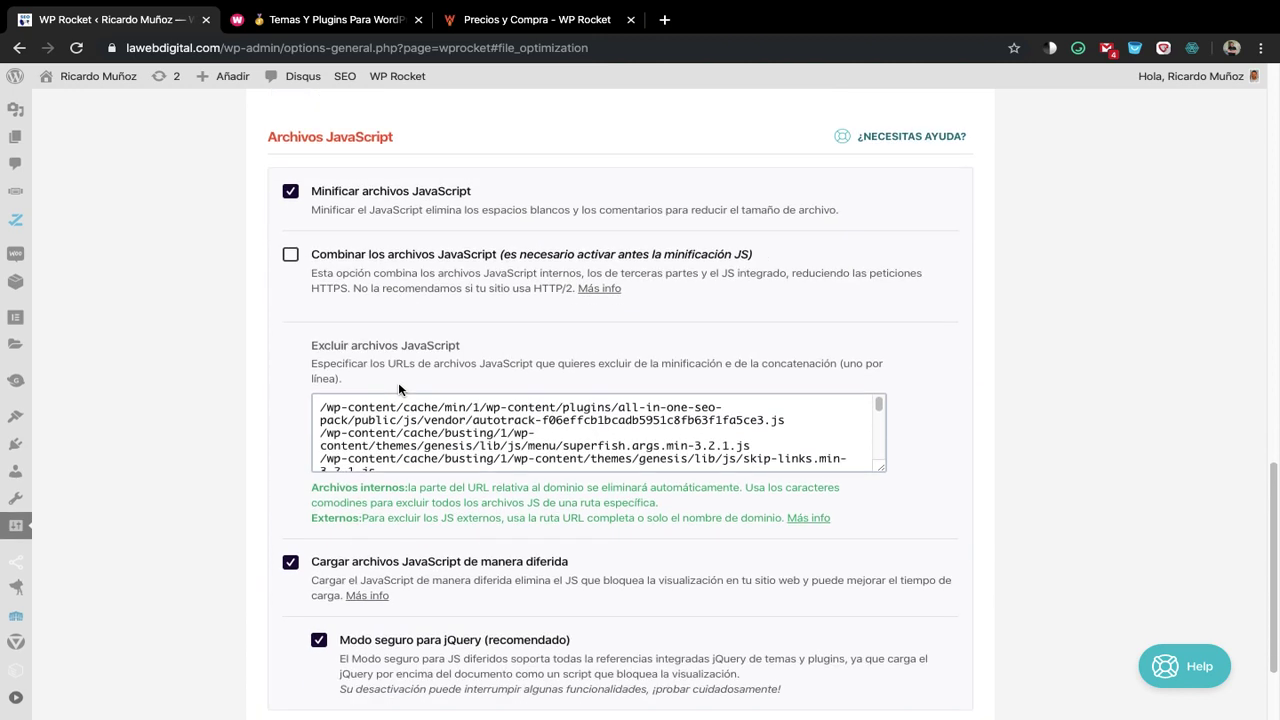
pyautogui.scroll(-1, 236, 414)
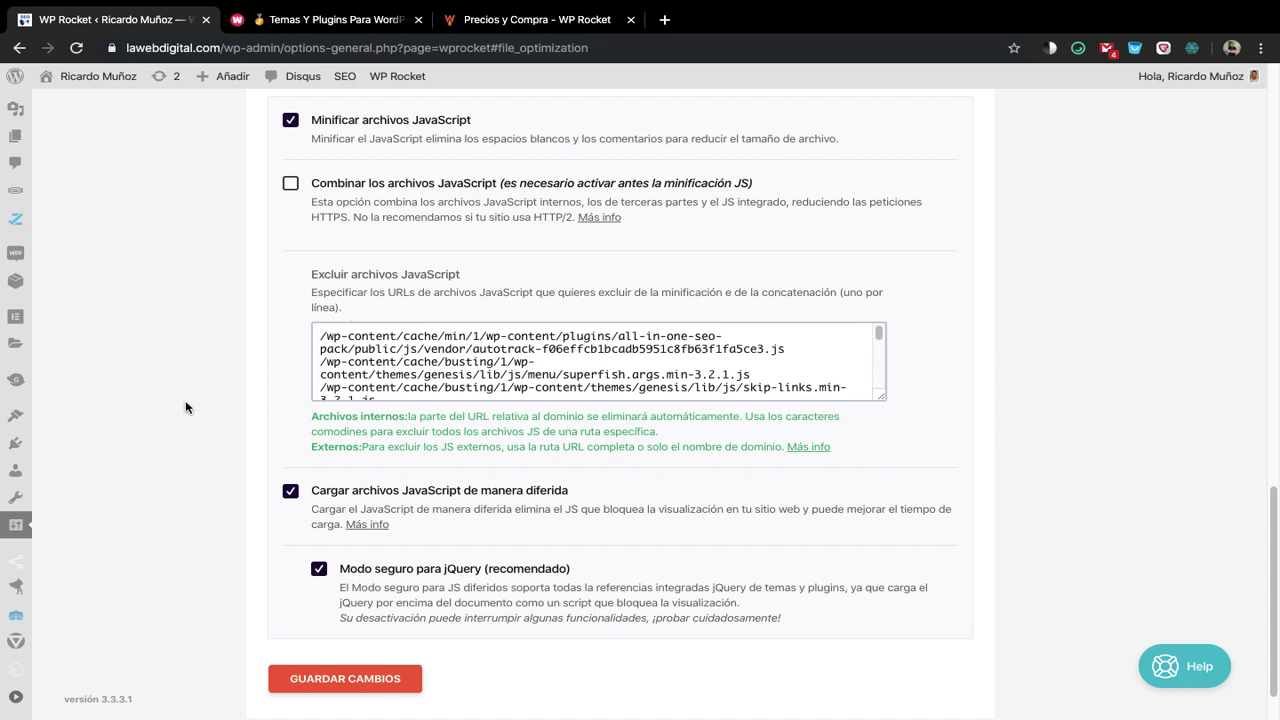
# Look through the Excluir archivos JavaScript list and read the deferred loading and jQuery safe mode options
pyautogui.scroll(-3, 361, 338)
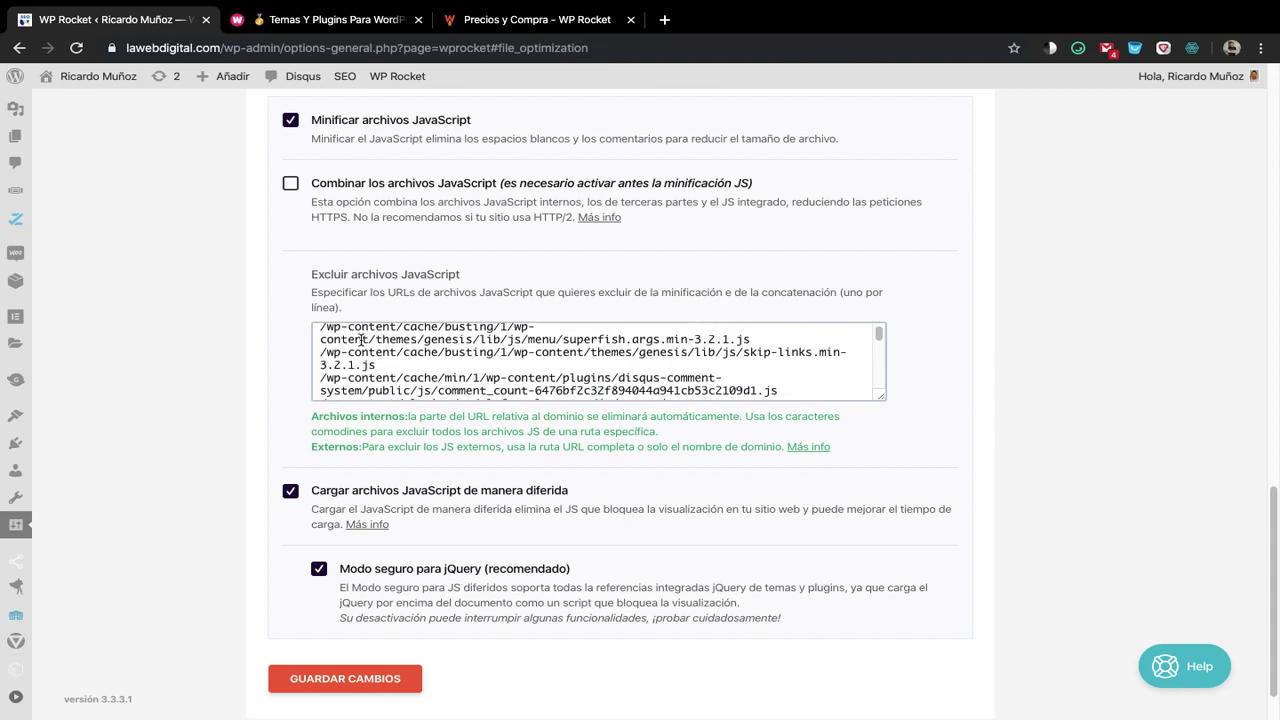
pyautogui.scroll(-5, 361, 338)
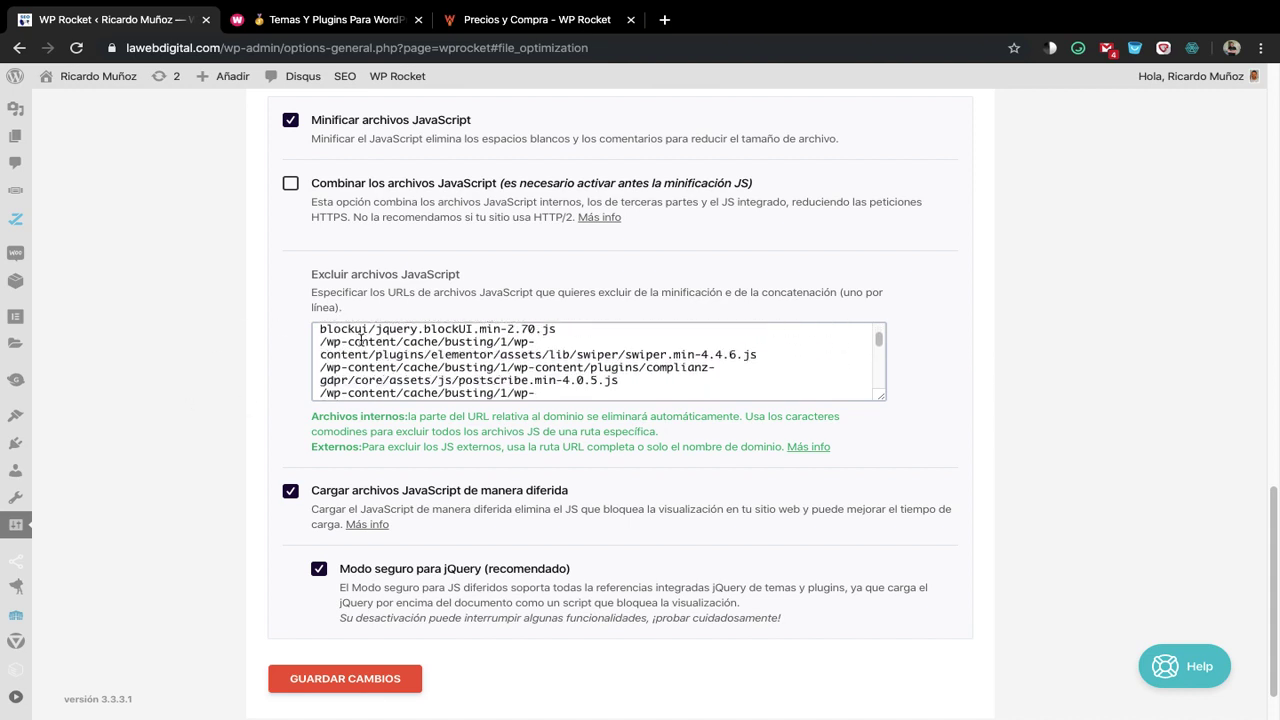
pyautogui.scroll(-6, 361, 338)
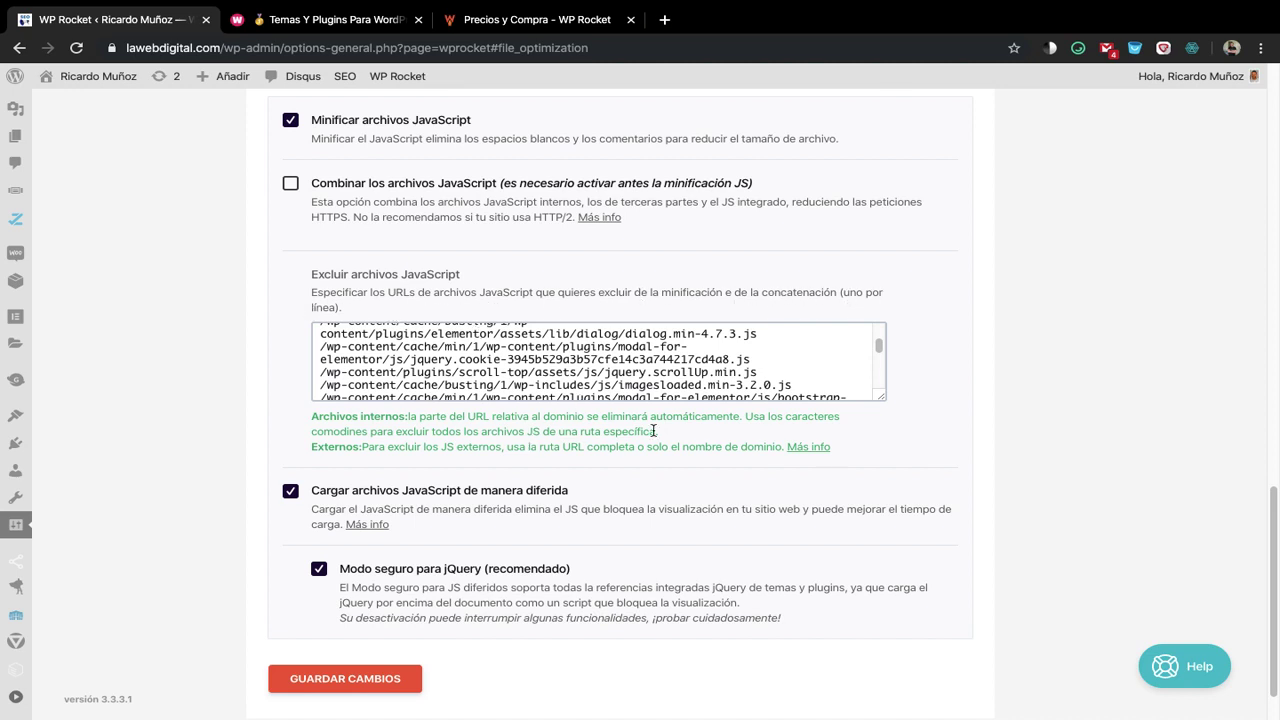
pyautogui.scroll(-1, 656, 469)
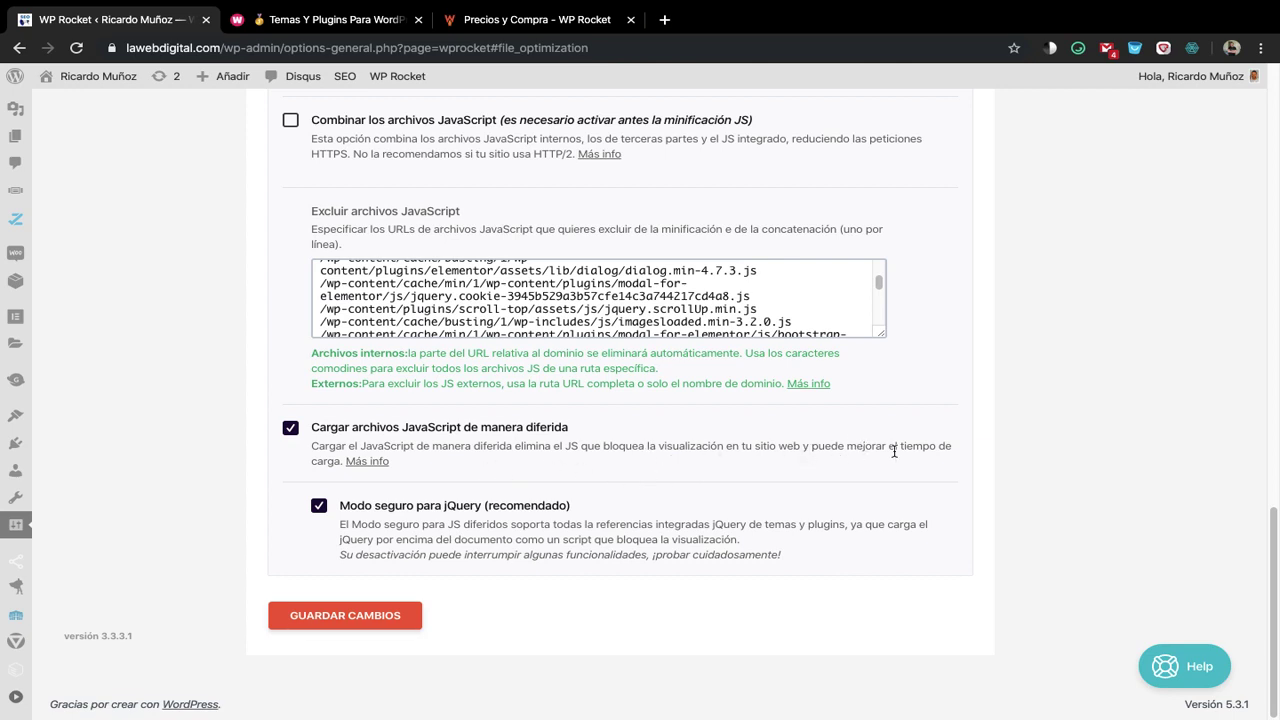
pyautogui.scroll(-1, 585, 460)
# Open the Medios settings and examine the LazyLoad, Emoji and embedded content options
pyautogui.scroll(15, 583, 549)
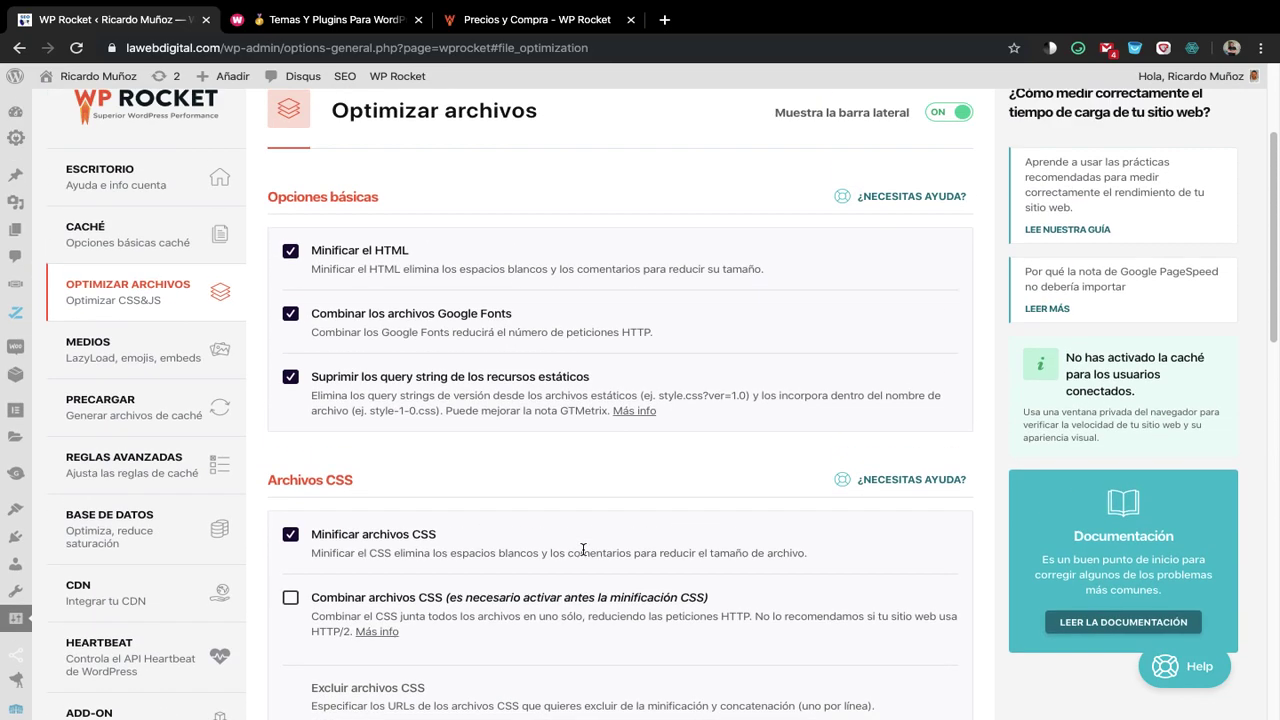
pyautogui.click(78, 402)
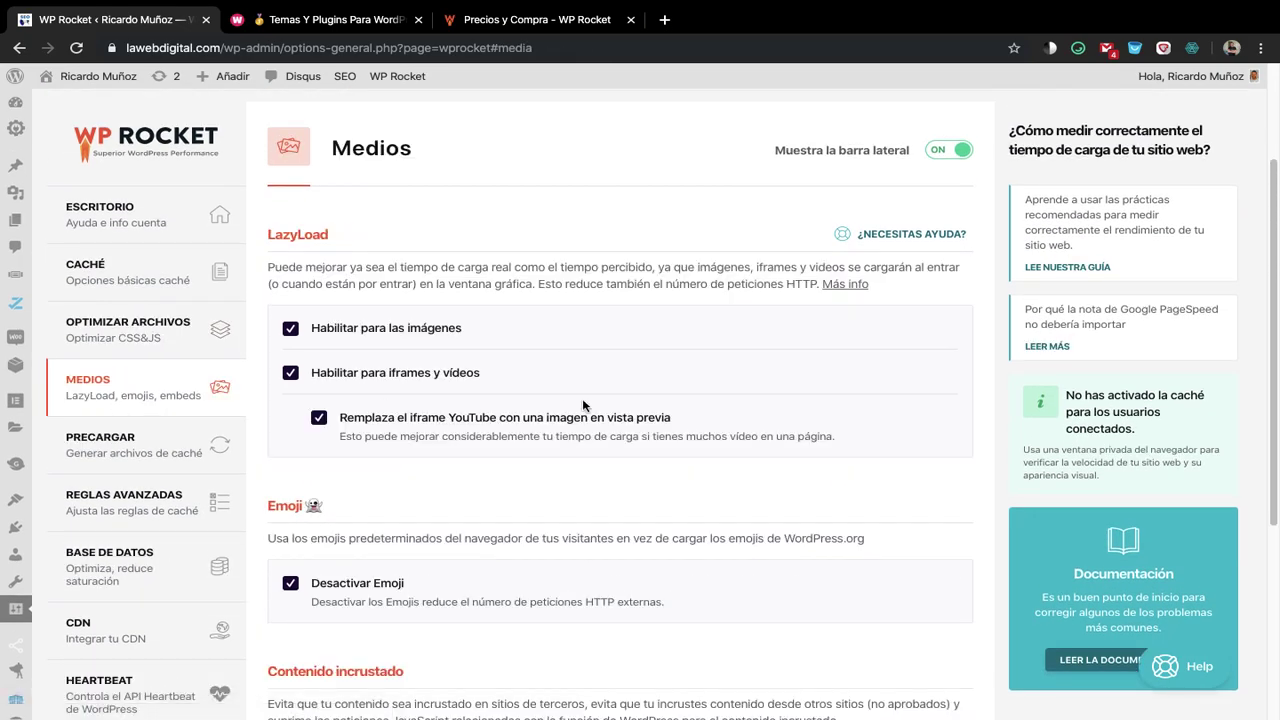
pyautogui.scroll(-1, 586, 407)
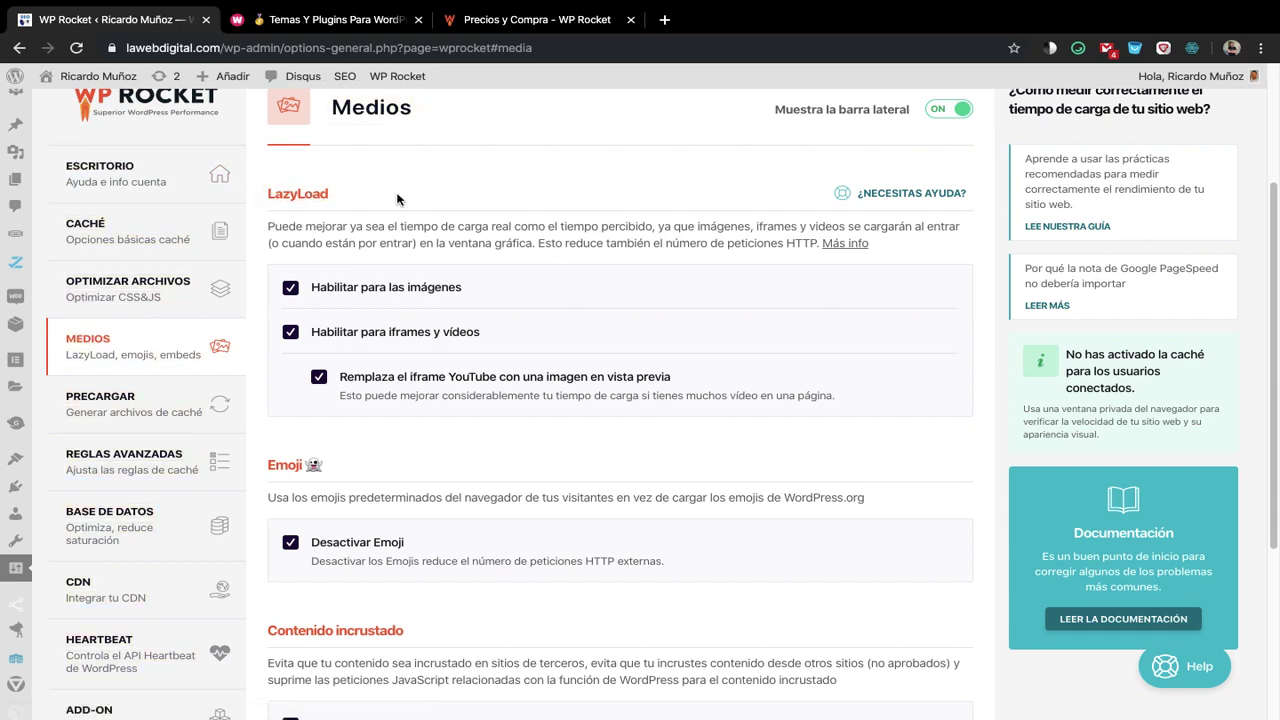
pyautogui.scroll(-1, 397, 199)
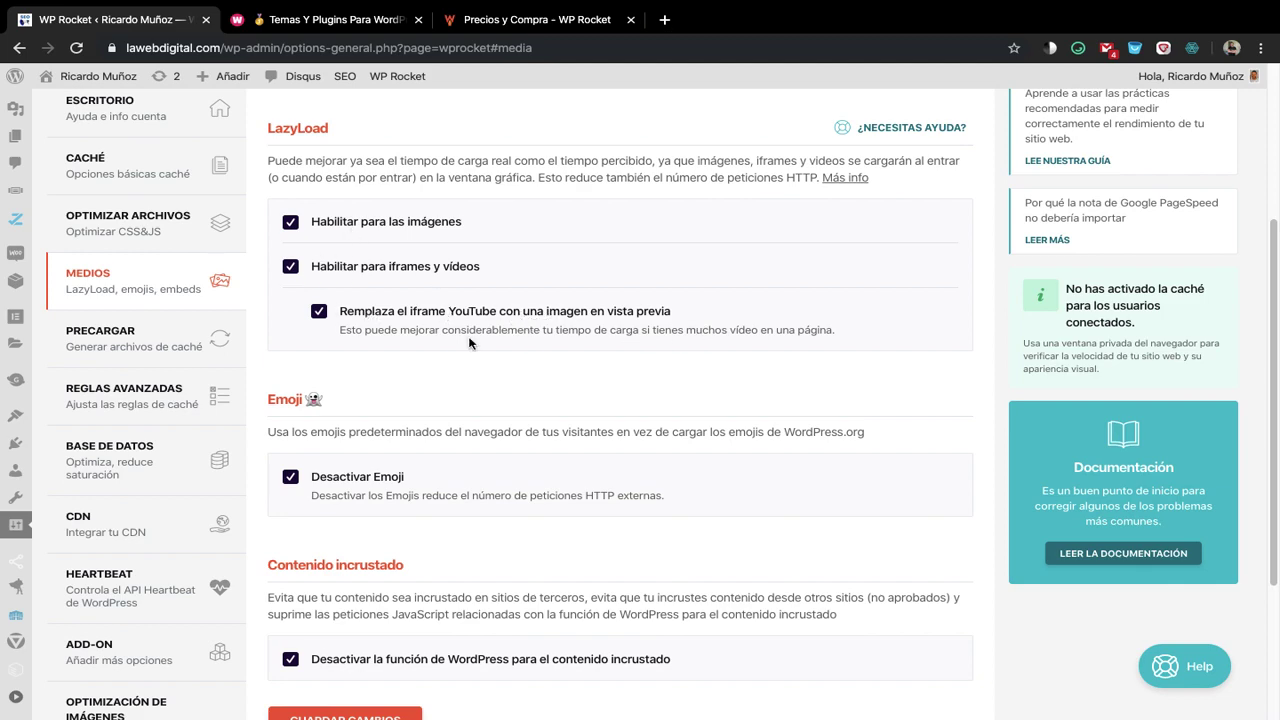
pyautogui.scroll(-1, 470, 343)
pyautogui.scroll(1, 468, 343)
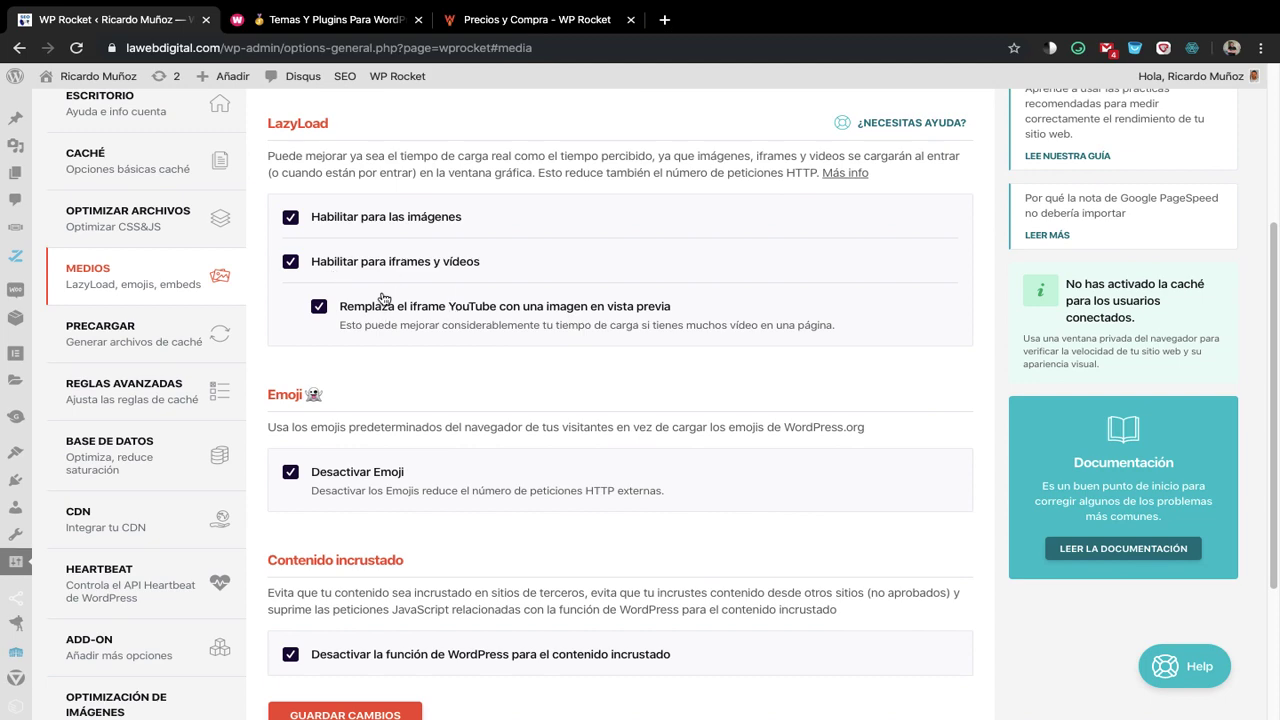
# Read through the remaining media options, from iframe and video LazyLoad to Desactivar Emoji and Contenido incrustado
pyautogui.scroll(-1, 482, 373)
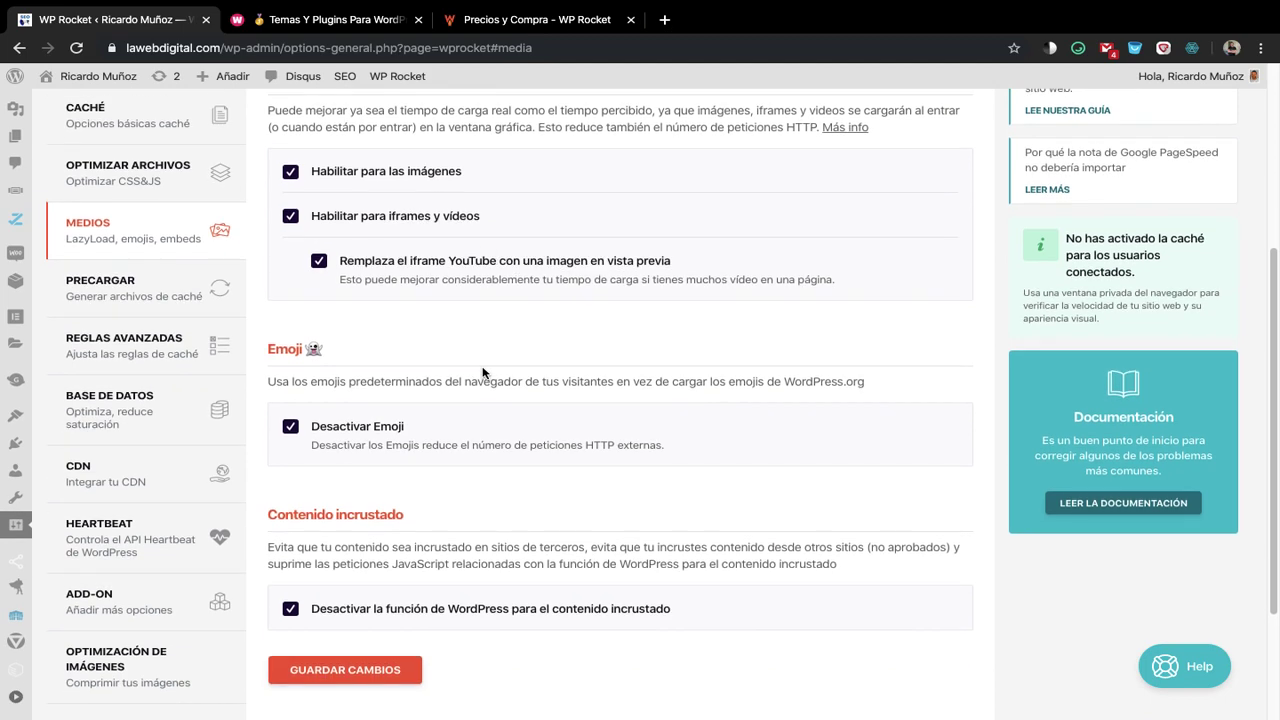
pyautogui.scroll(1, 505, 340)
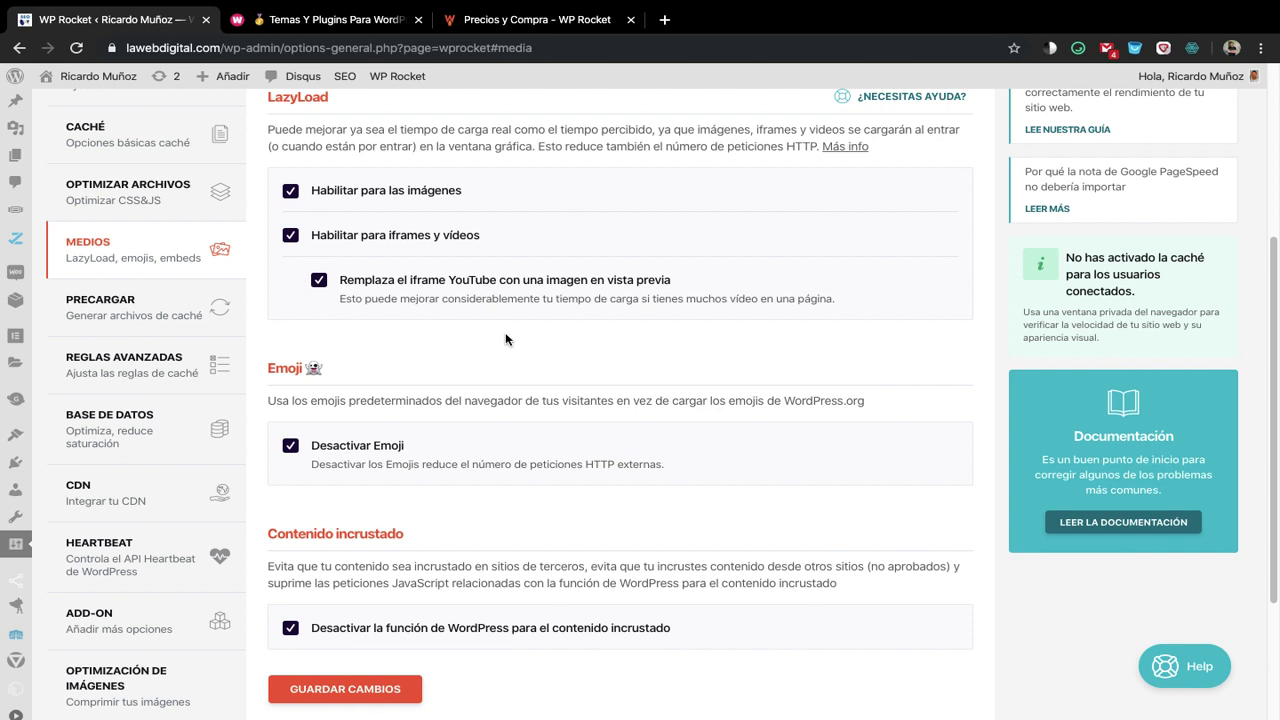
pyautogui.scroll(-1, 505, 340)
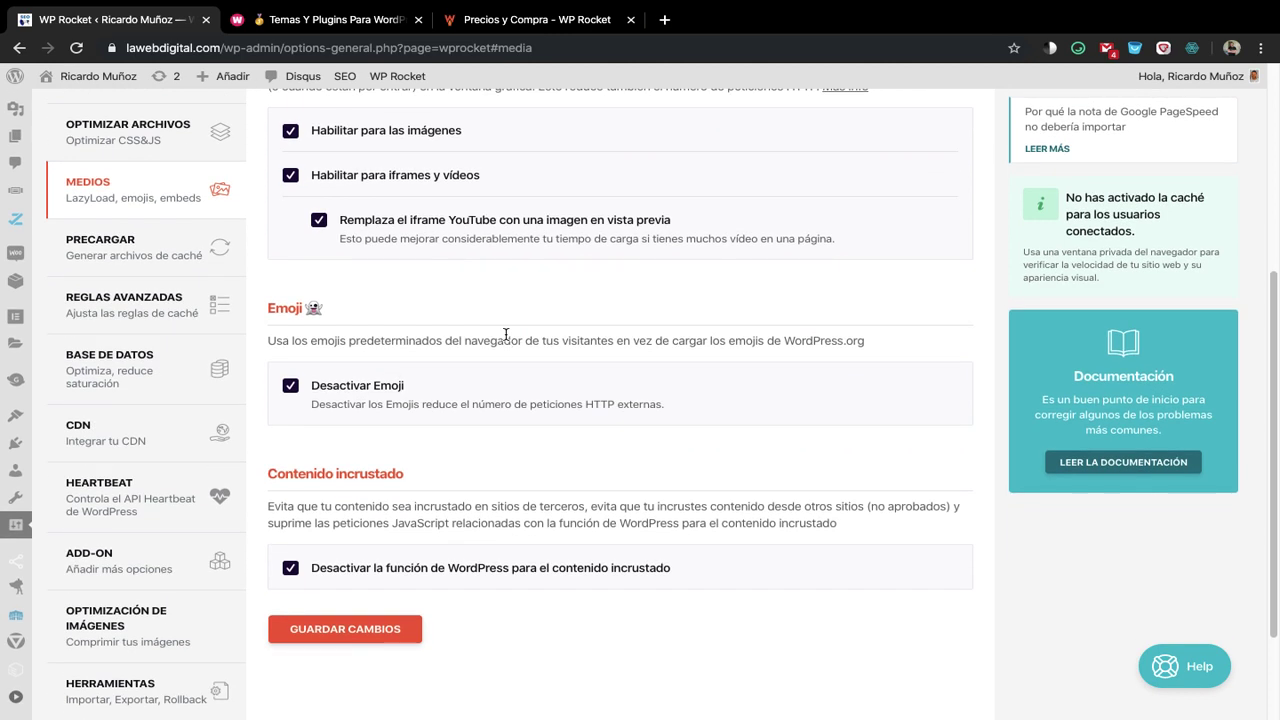
pyautogui.scroll(-1, 505, 334)
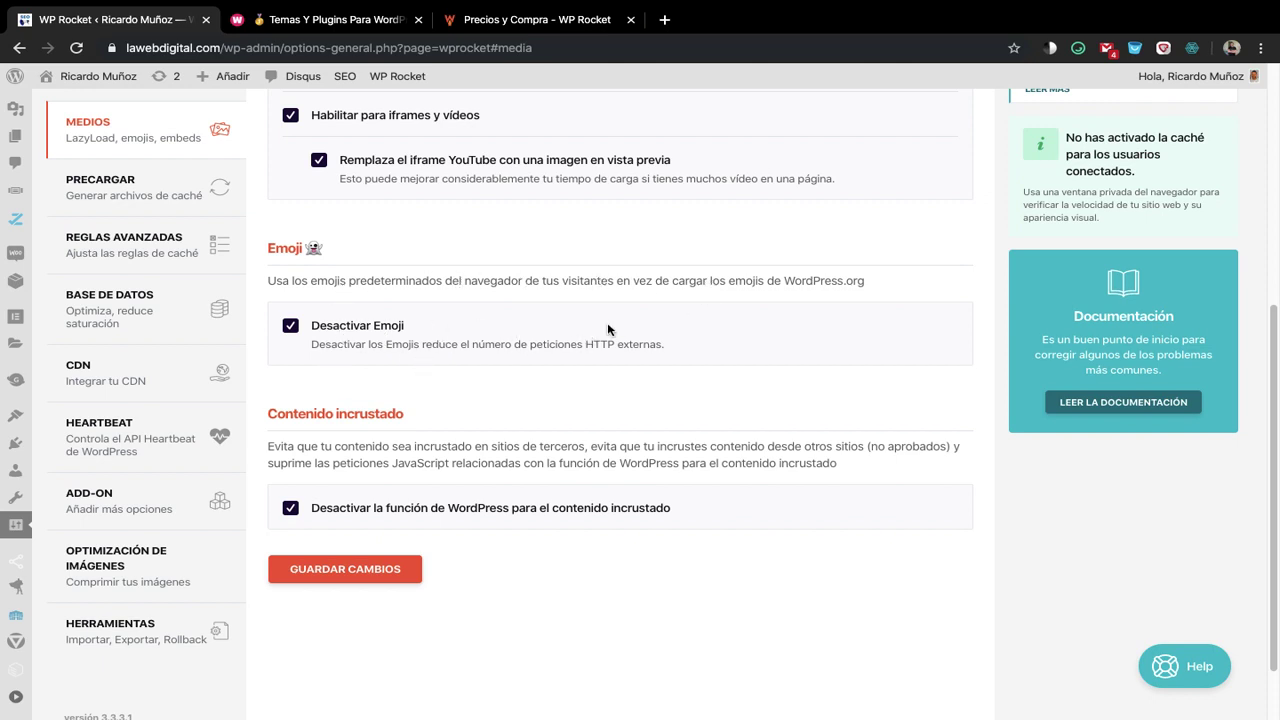
pyautogui.scroll(-2, 509, 380)
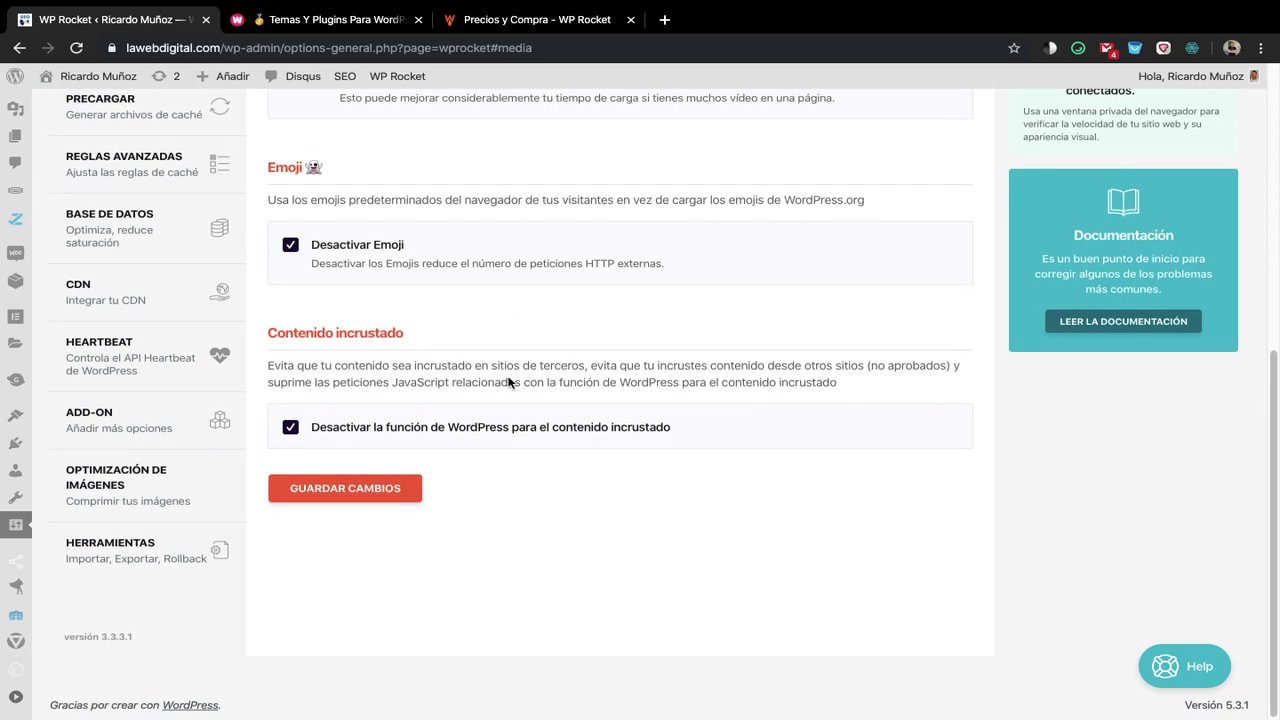
pyautogui.scroll(1, 509, 380)
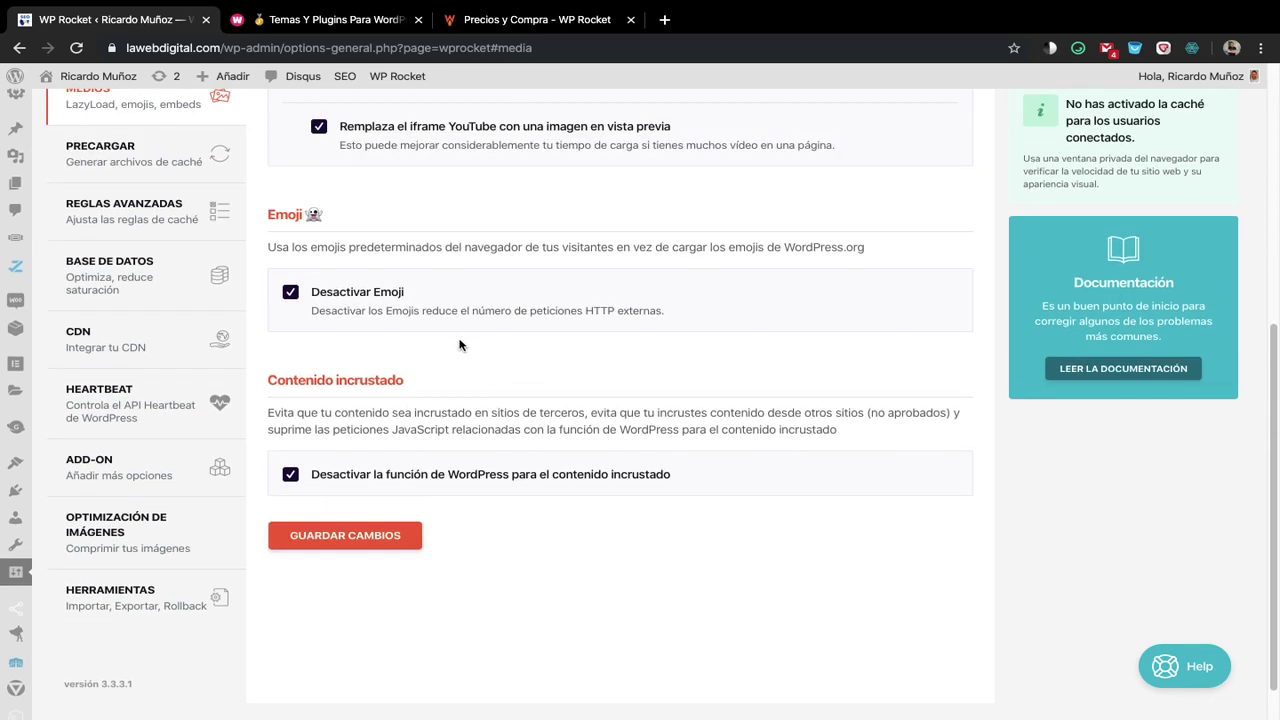
pyautogui.scroll(-1, 459, 345)
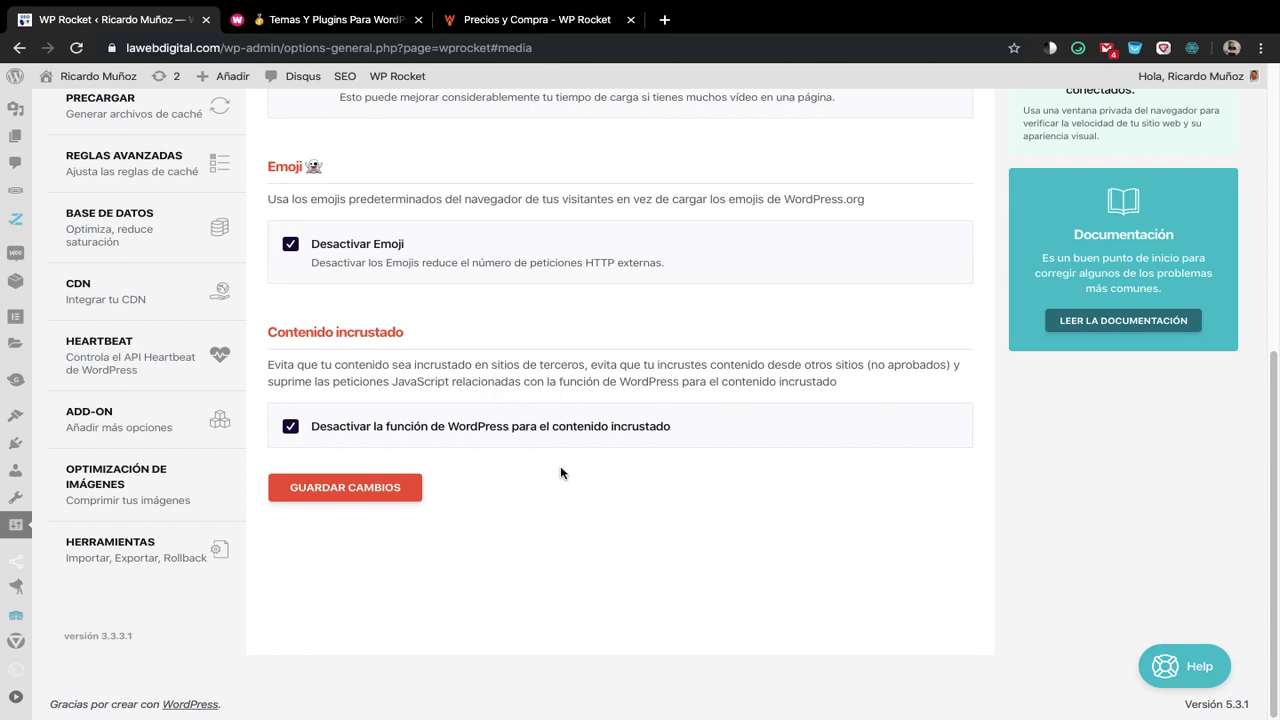
# Open the Precargar settings and examine the preload activation, sitemap preloading and Mapas del sitio para precargar options
pyautogui.scroll(5, 561, 473)
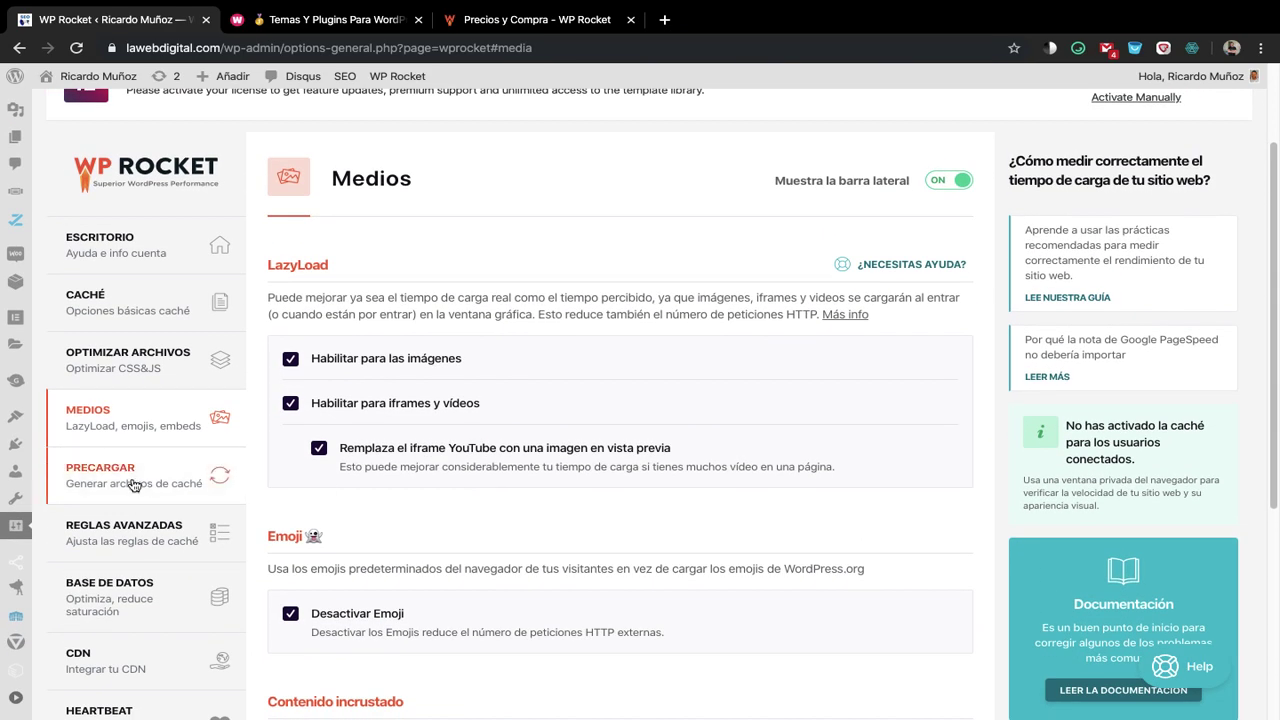
pyautogui.click(133, 485)
pyautogui.scroll(-3, 528, 492)
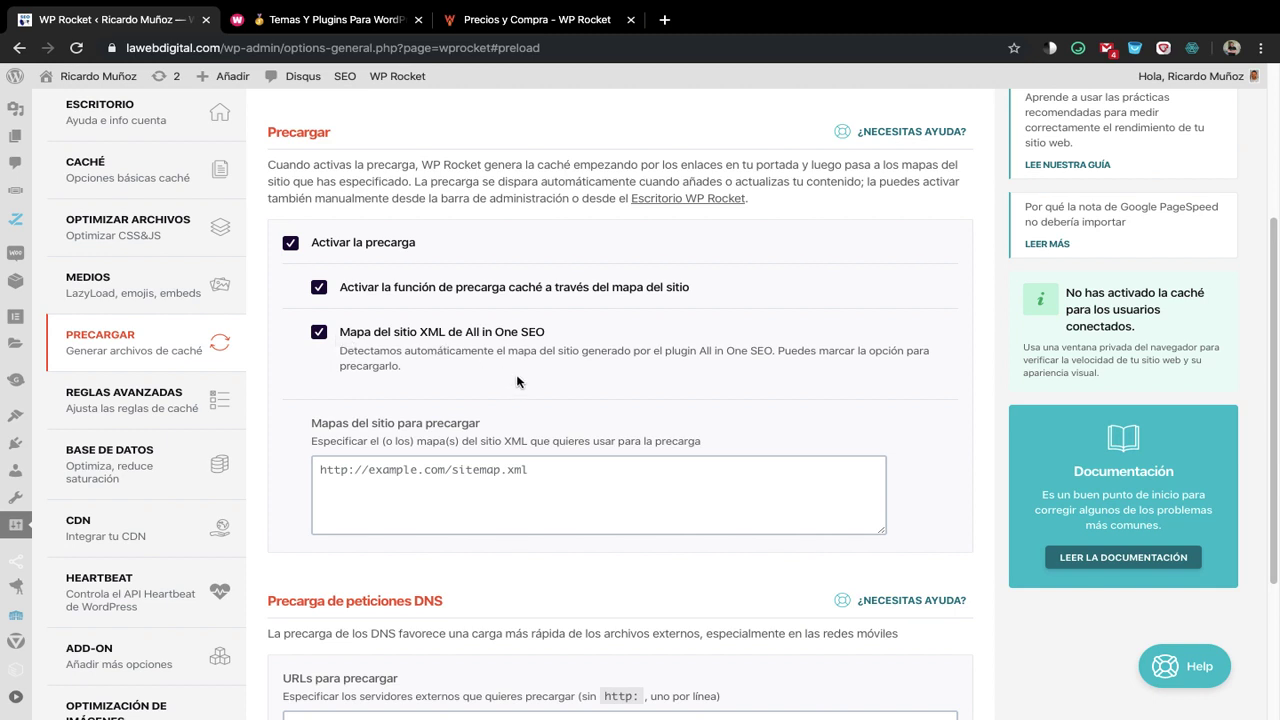
pyautogui.click(418, 483)
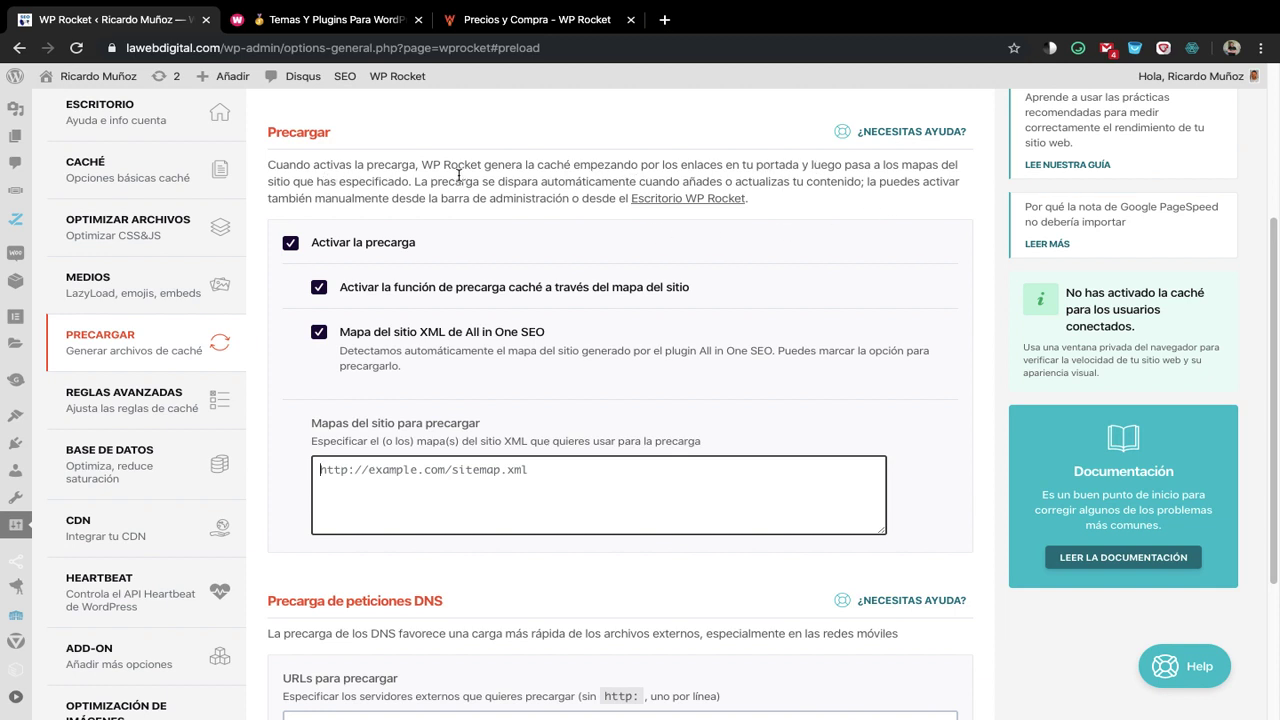
pyautogui.click(427, 166)
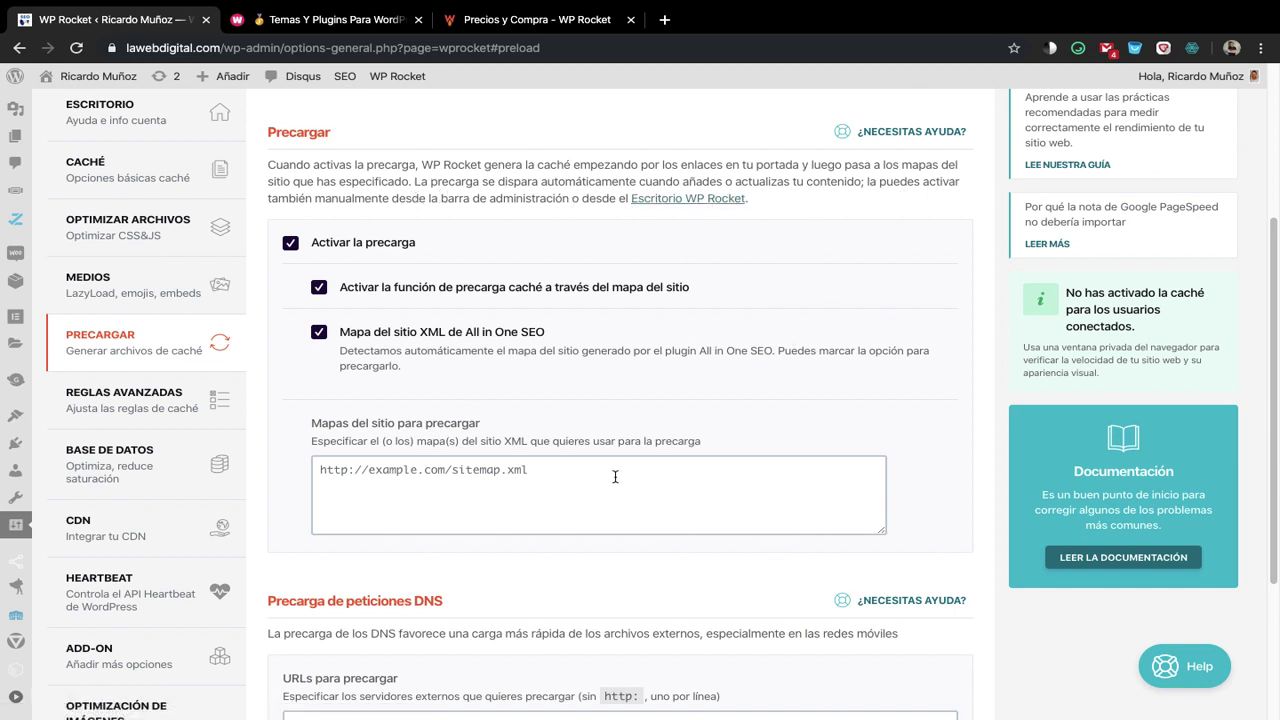
pyautogui.scroll(1, 616, 470)
pyautogui.scroll(-1, 546, 372)
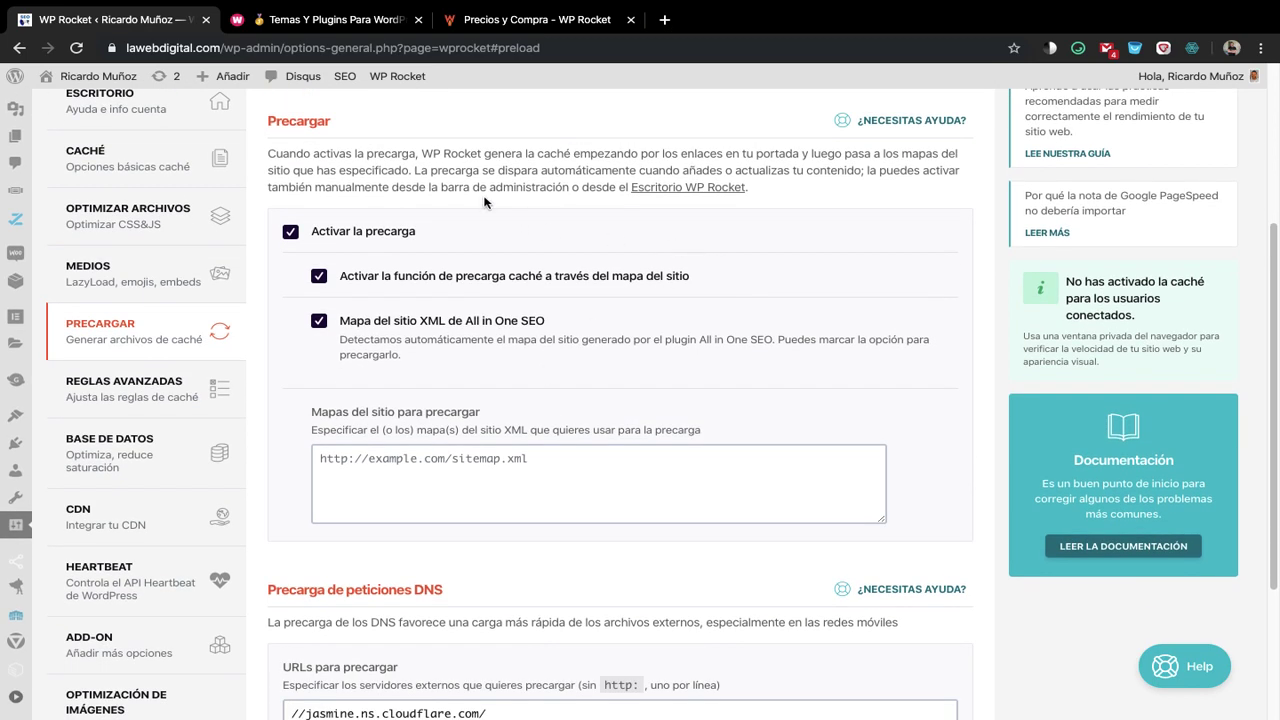
# Examine the Precarga de peticiones DNS section and its URLs para precargar list alongside the sitemap preload options
pyautogui.scroll(-5, 575, 291)
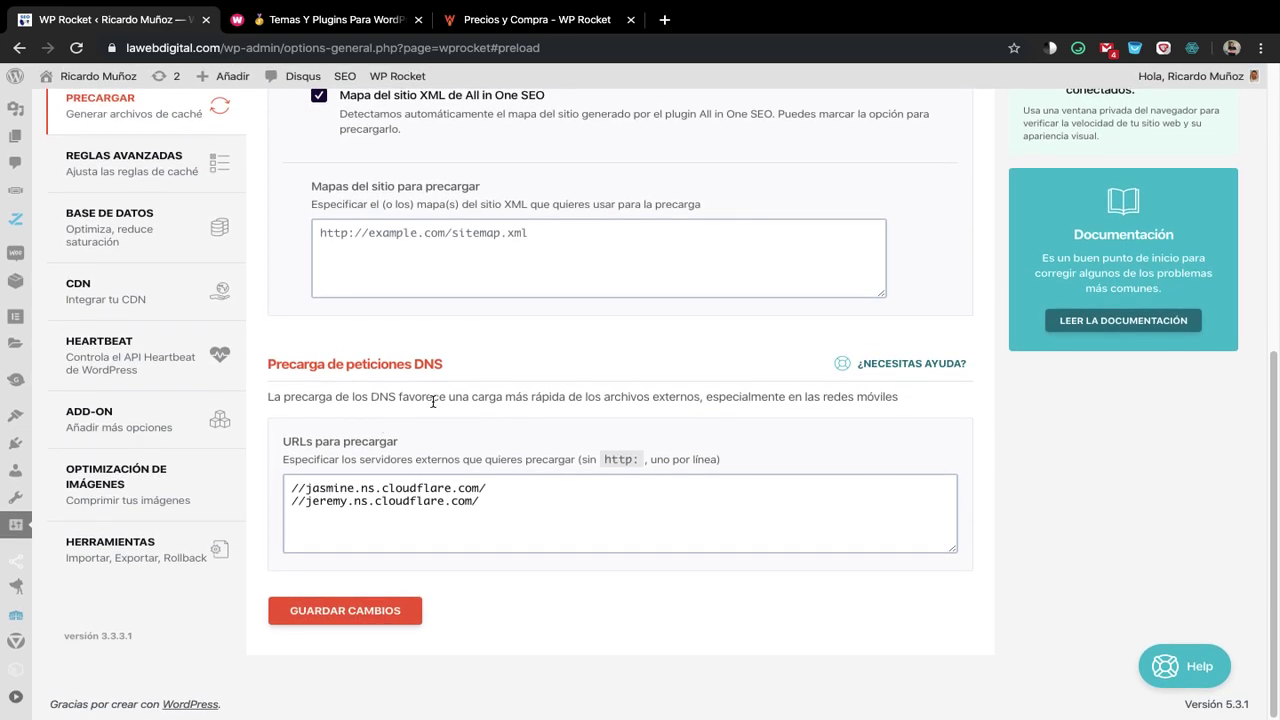
pyautogui.click(500, 505)
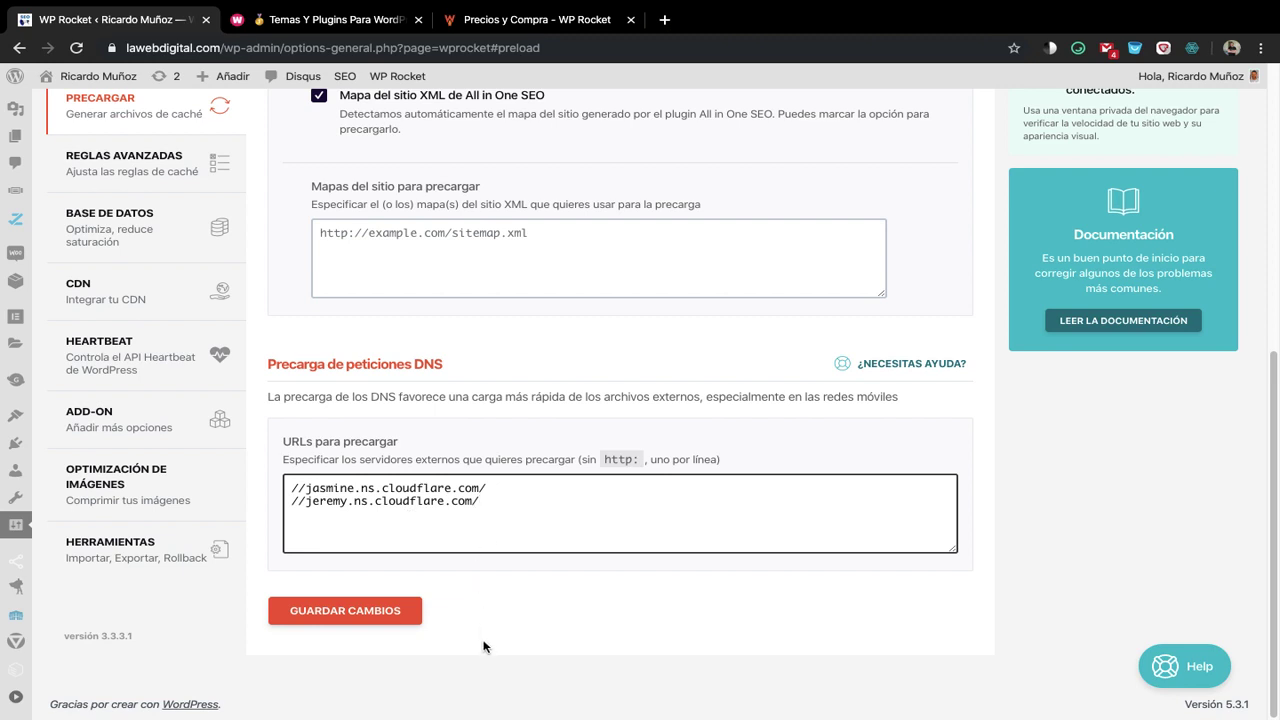
pyautogui.scroll(1, 484, 651)
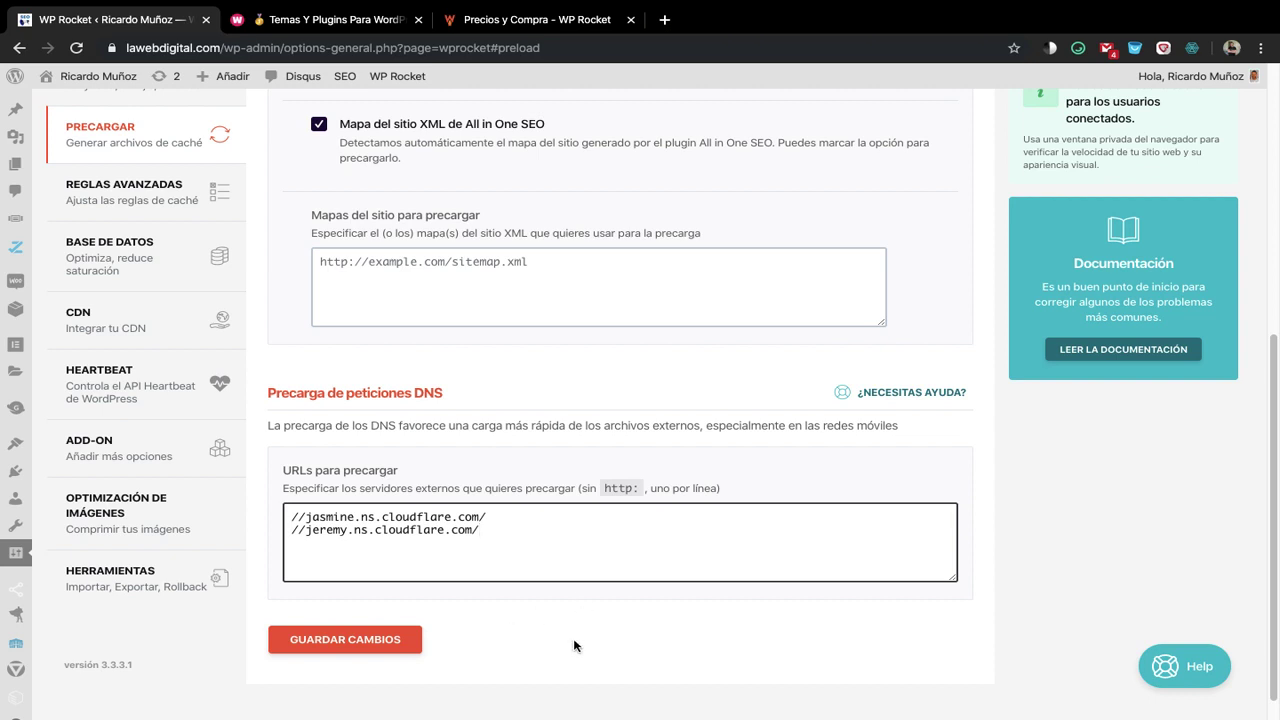
pyautogui.scroll(-1, 574, 646)
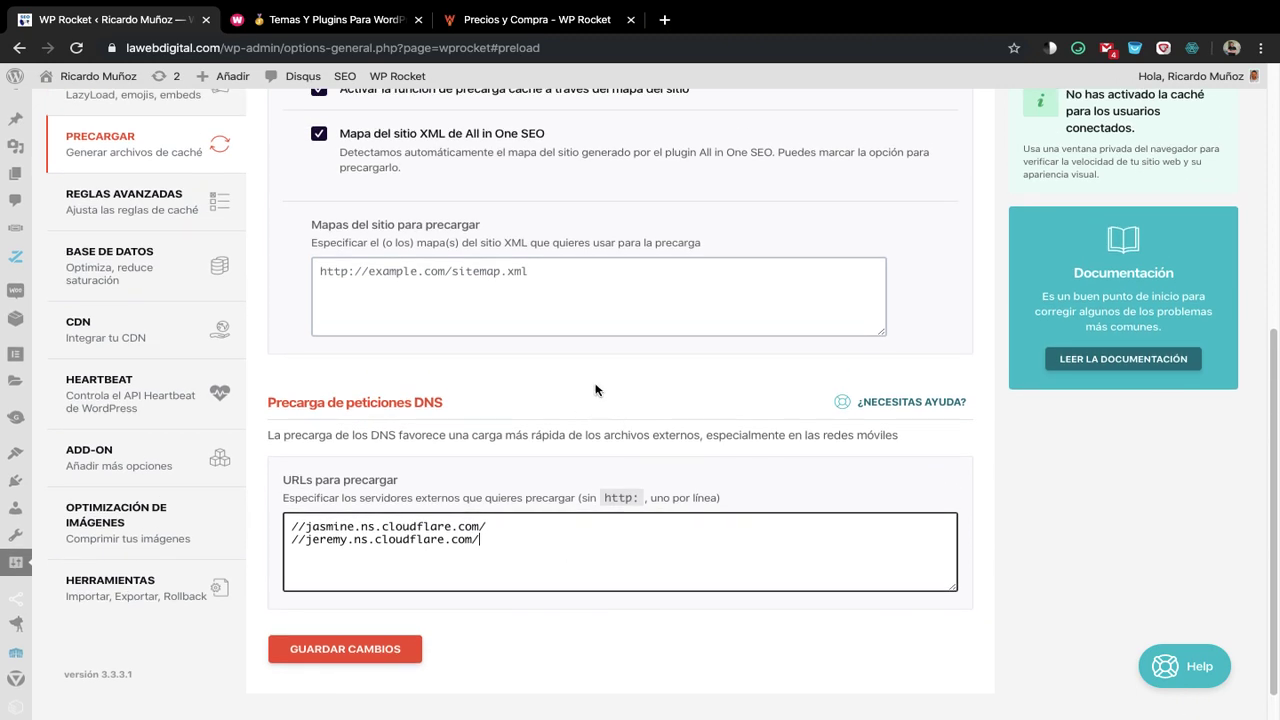
pyautogui.scroll(-1, 581, 435)
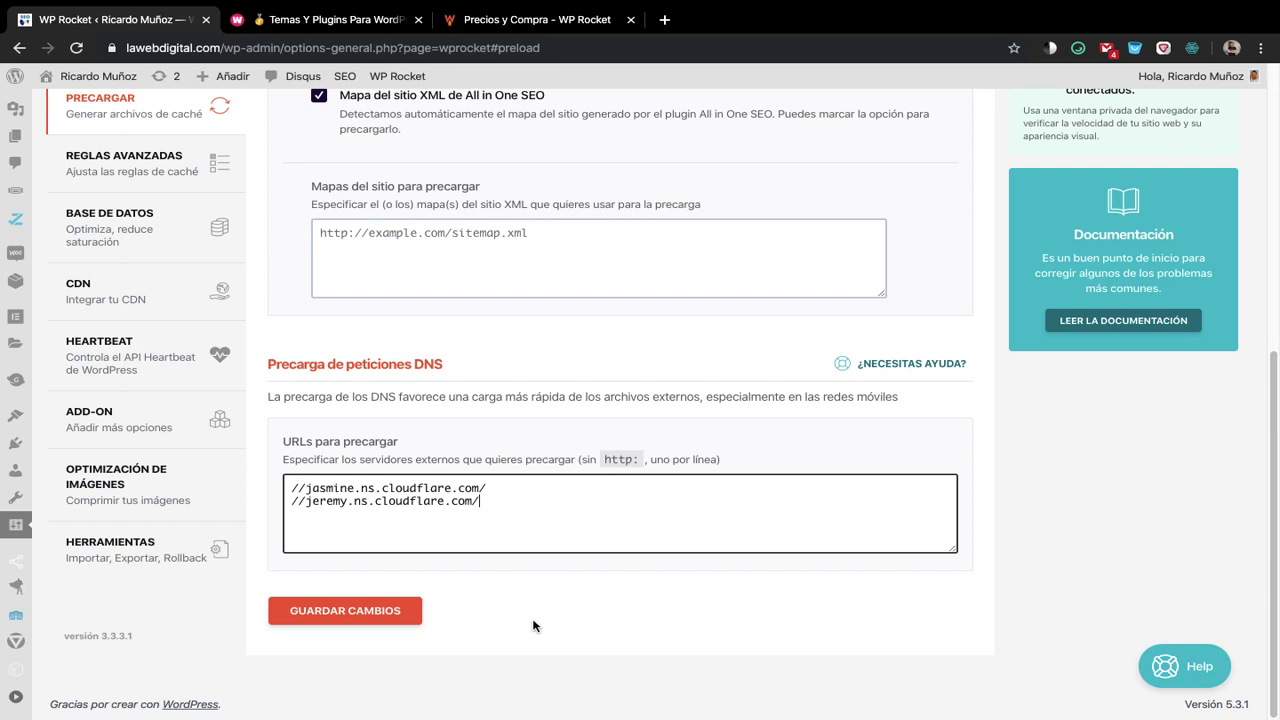
pyautogui.scroll(3, 563, 588)
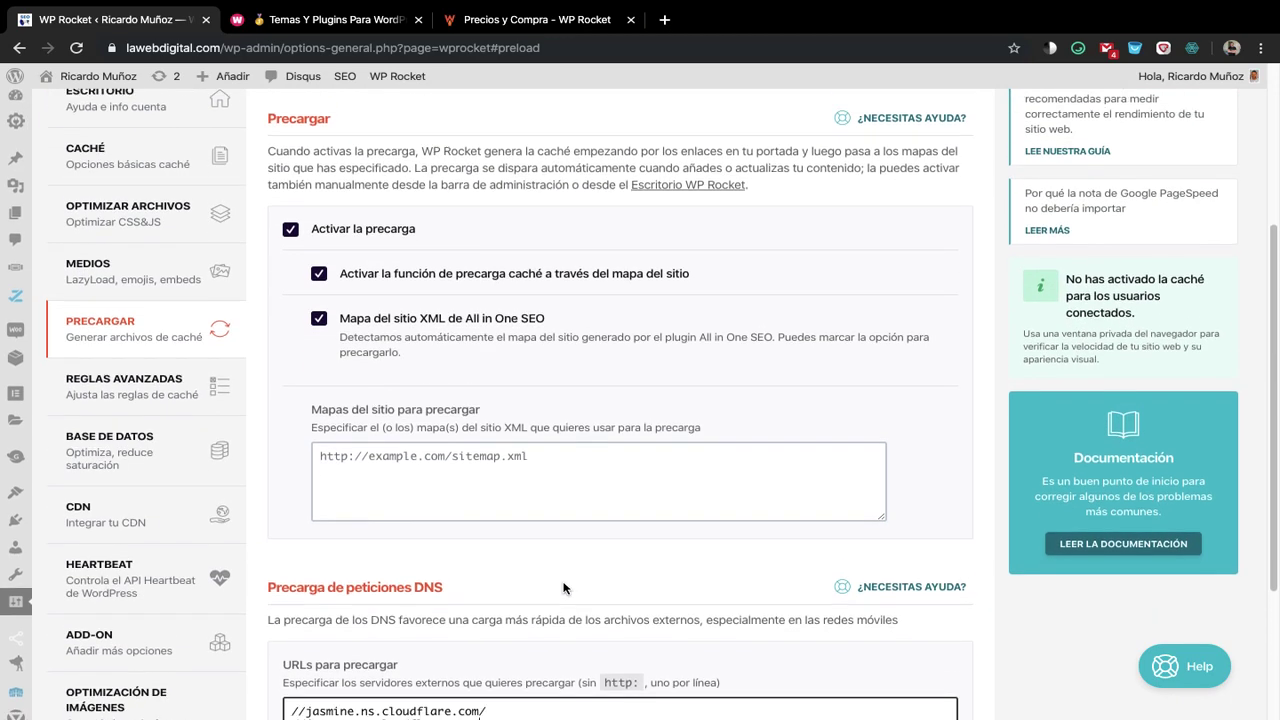
pyautogui.scroll(-1, 563, 588)
pyautogui.scroll(-1, 563, 588)
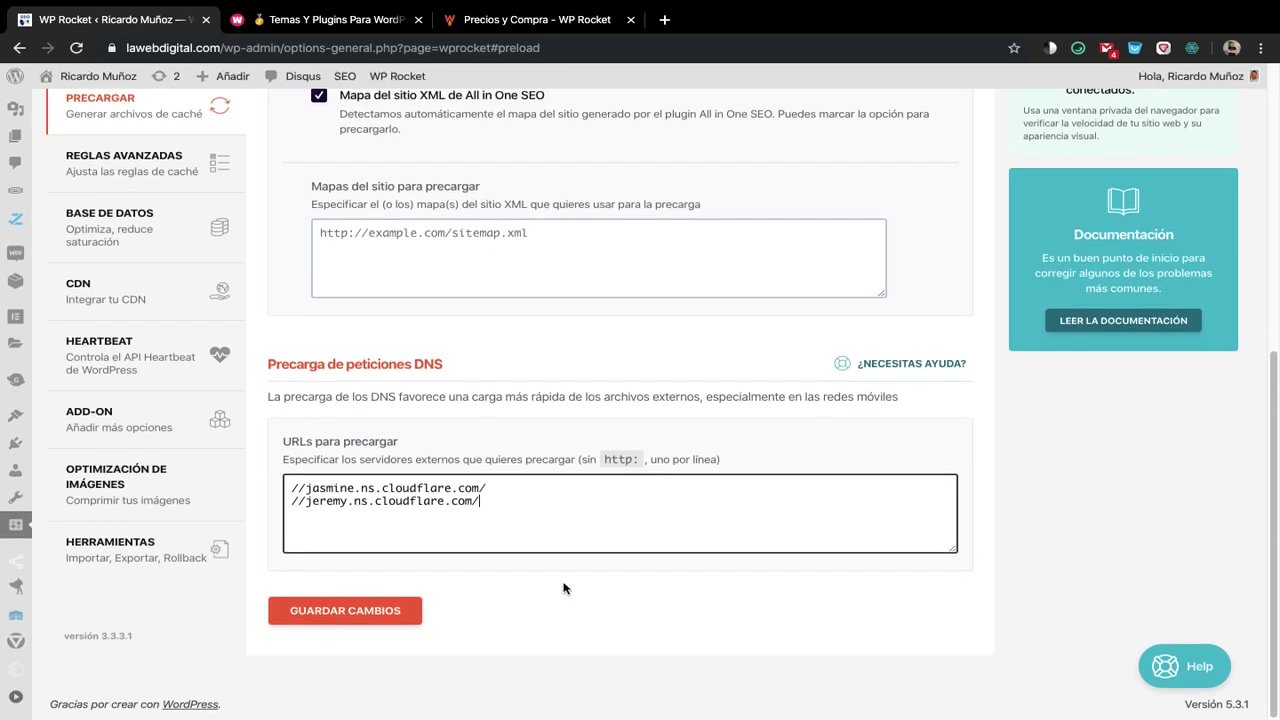
pyautogui.scroll(1, 606, 368)
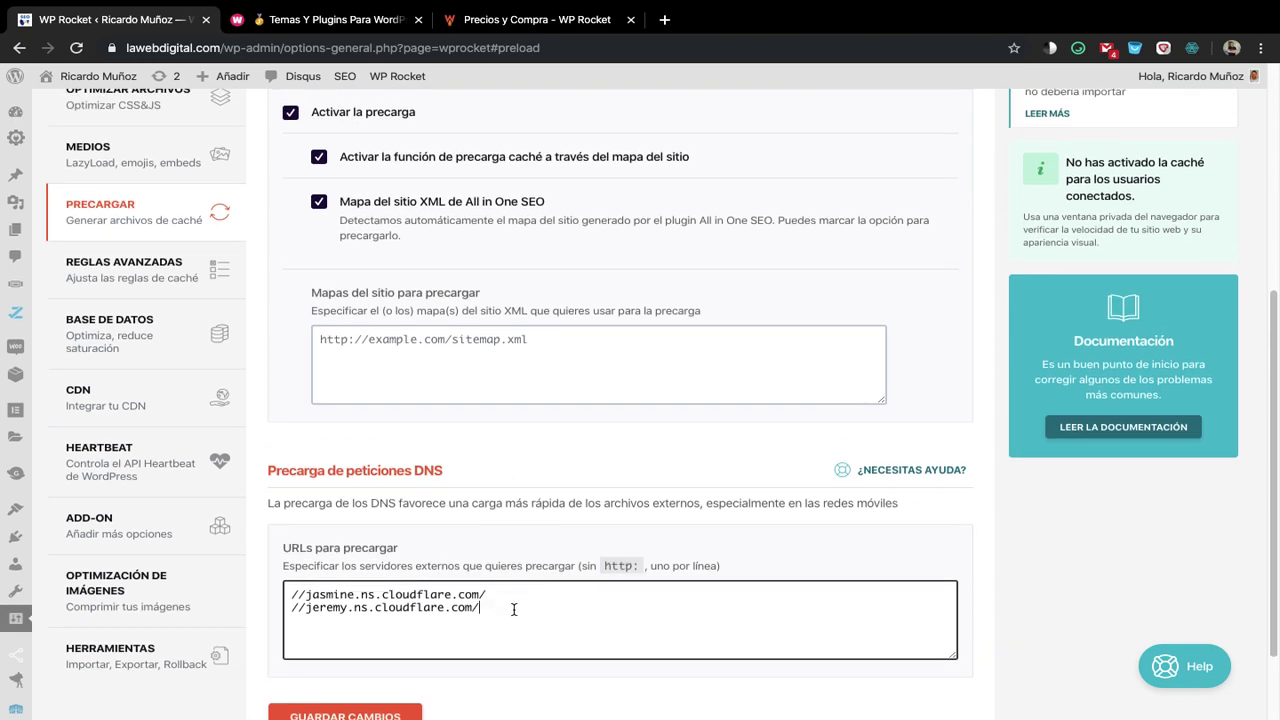
pyautogui.scroll(1, 536, 530)
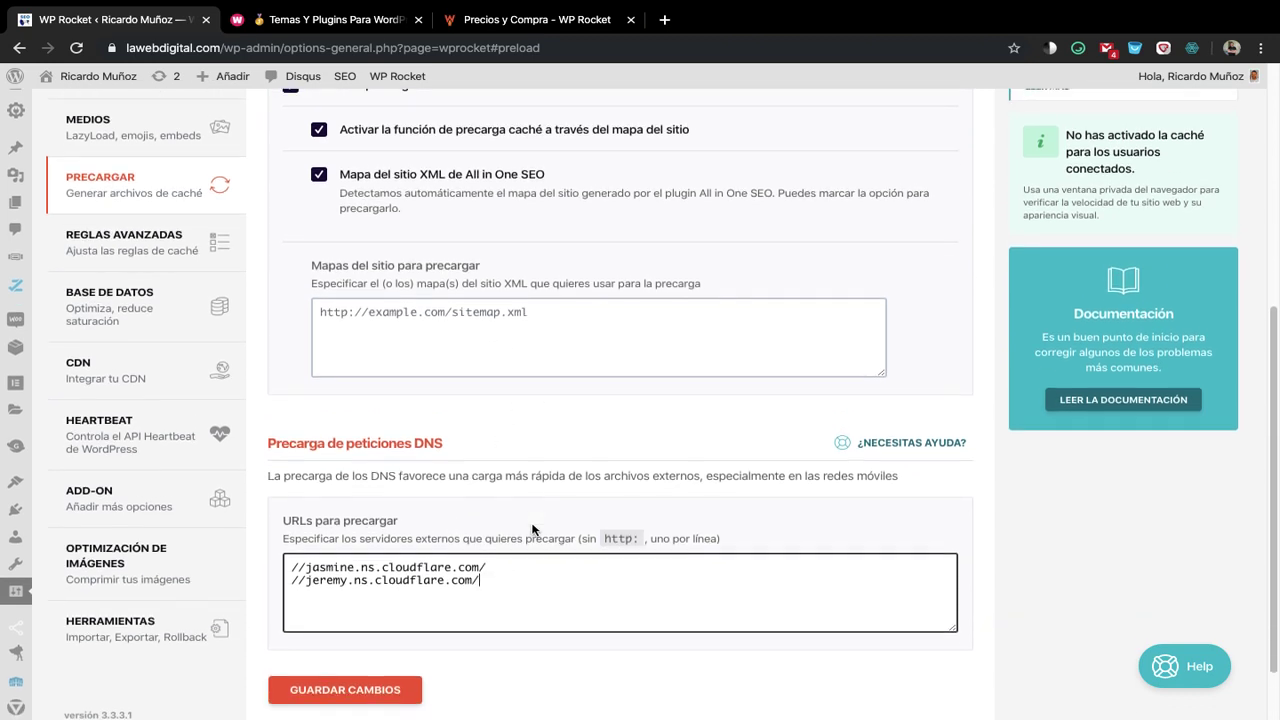
# Open the Reglas avanzadas settings and look over the cache exclusion fields for URLs, cookies and user agents
pyautogui.click(128, 312)
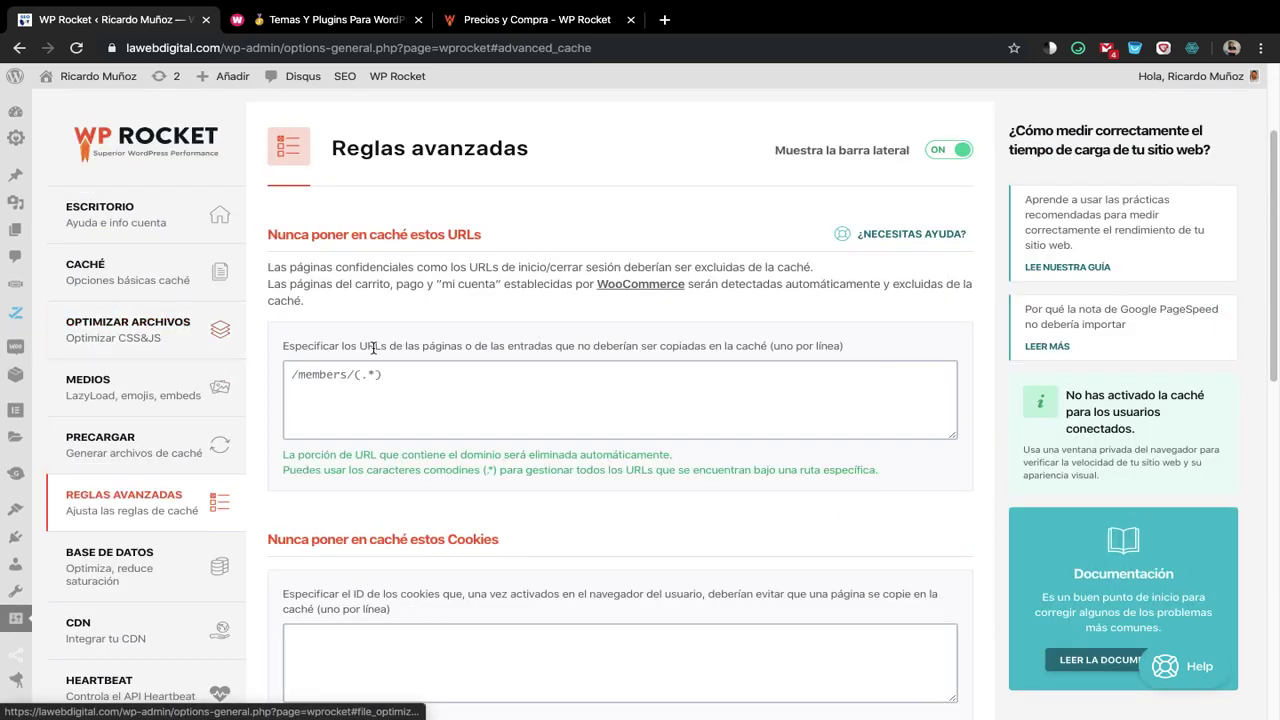
pyautogui.scroll(-3, 375, 392)
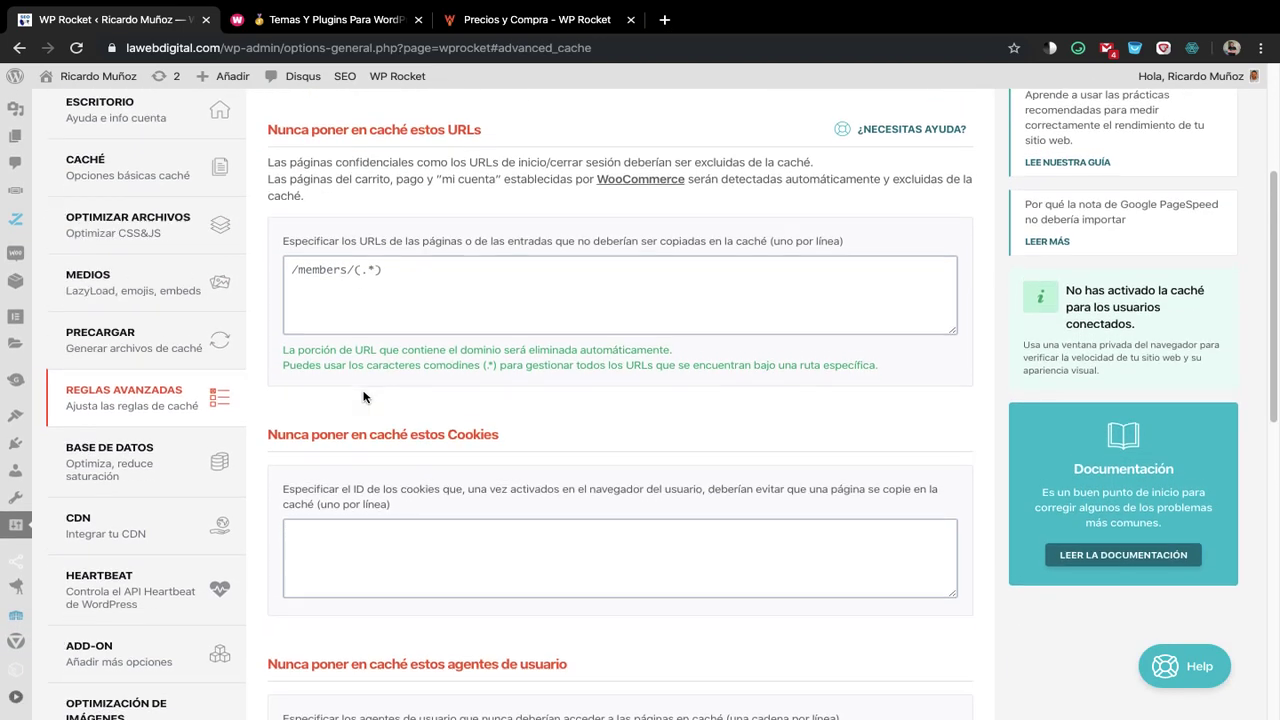
pyautogui.scroll(-3, 363, 395)
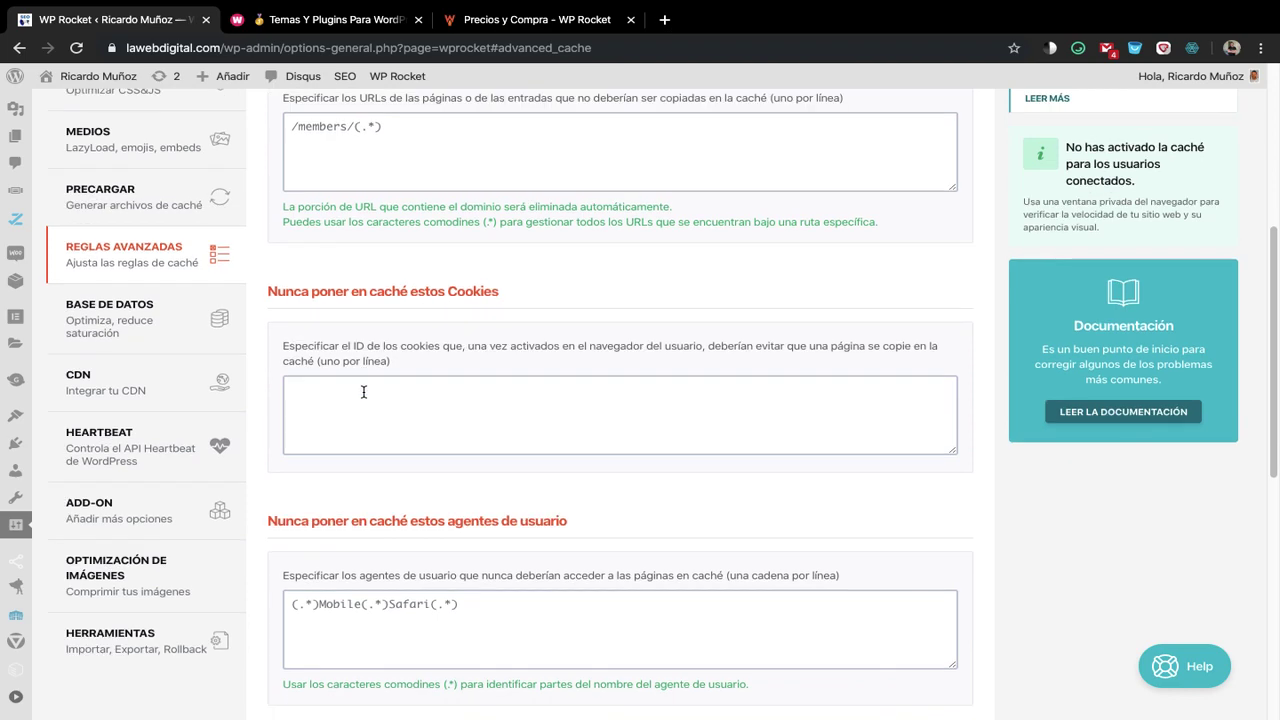
pyautogui.scroll(3, 400, 296)
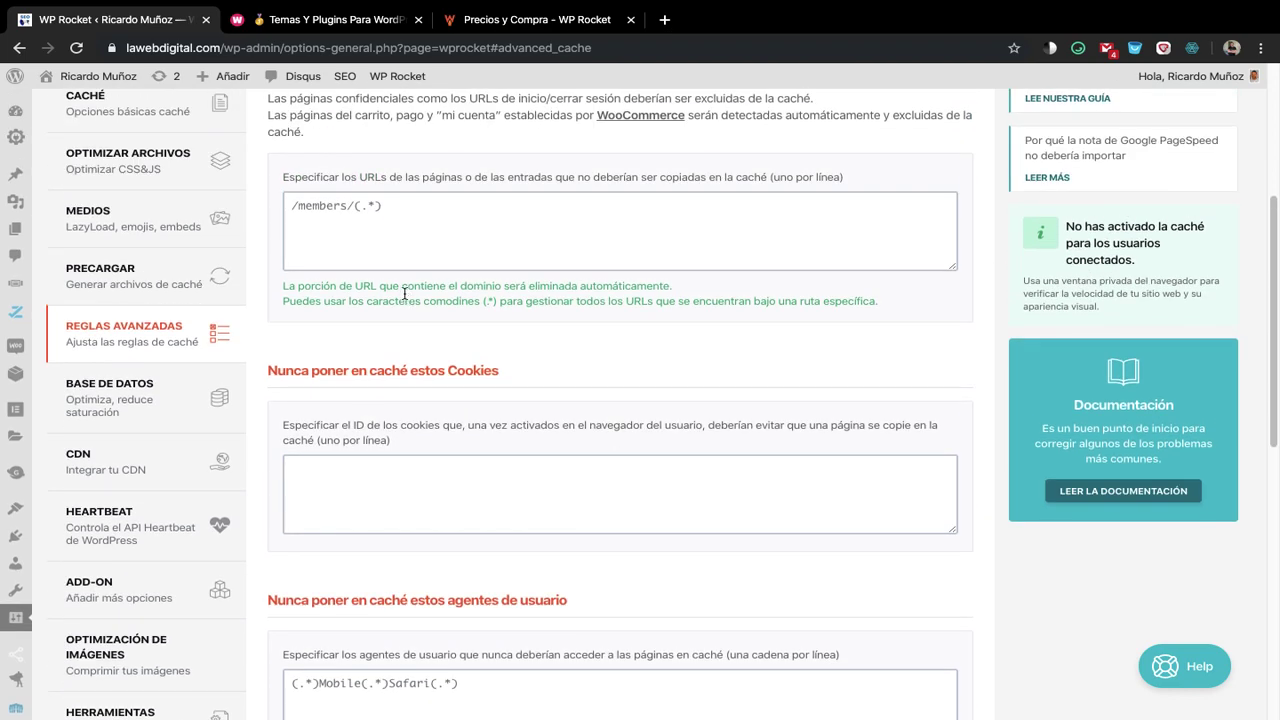
pyautogui.scroll(2, 405, 297)
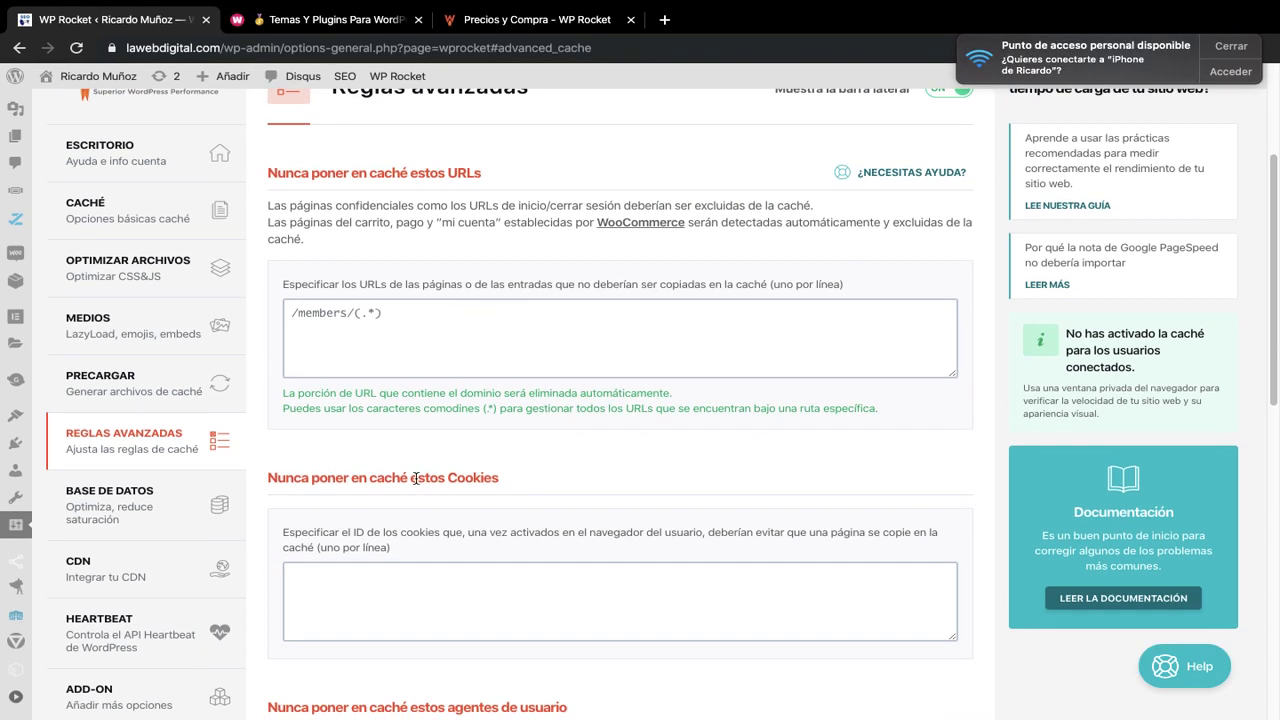
pyautogui.scroll(-2, 415, 476)
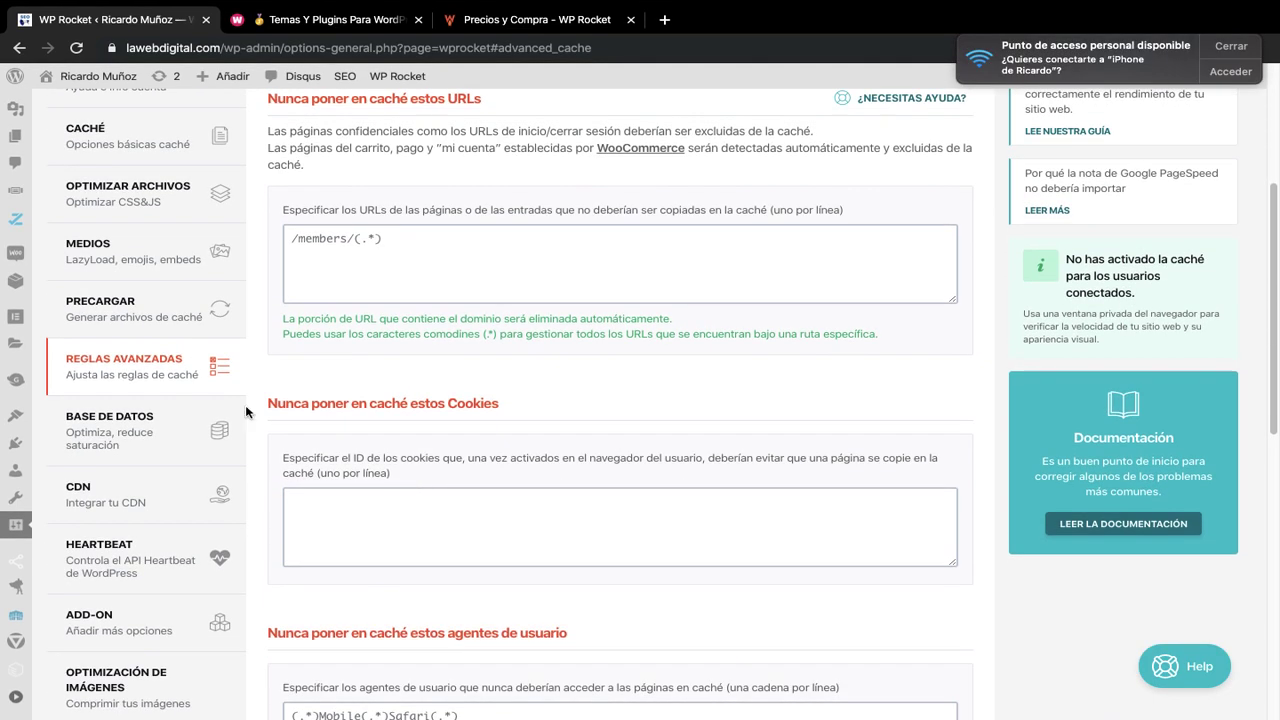
pyautogui.scroll(-1, 609, 400)
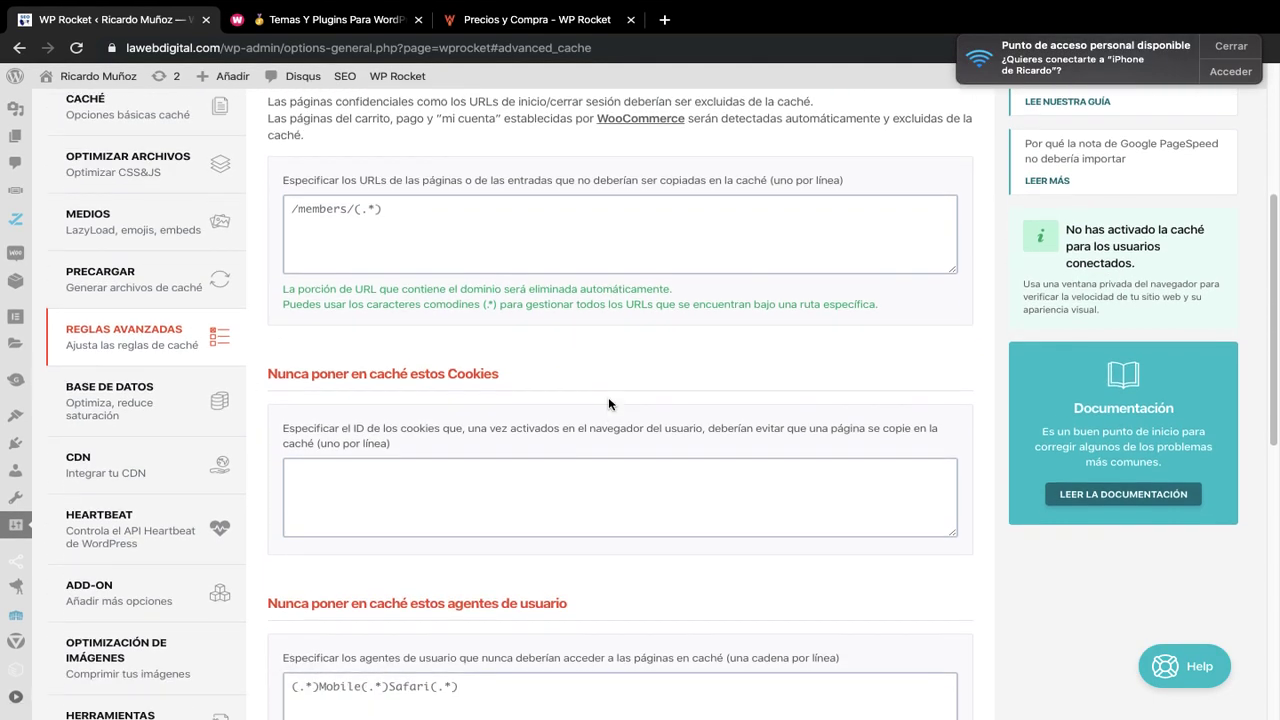
# Read the Nunca poner en caché estos URLs section and inspect its field for excluded pages
pyautogui.scroll(8, 609, 404)
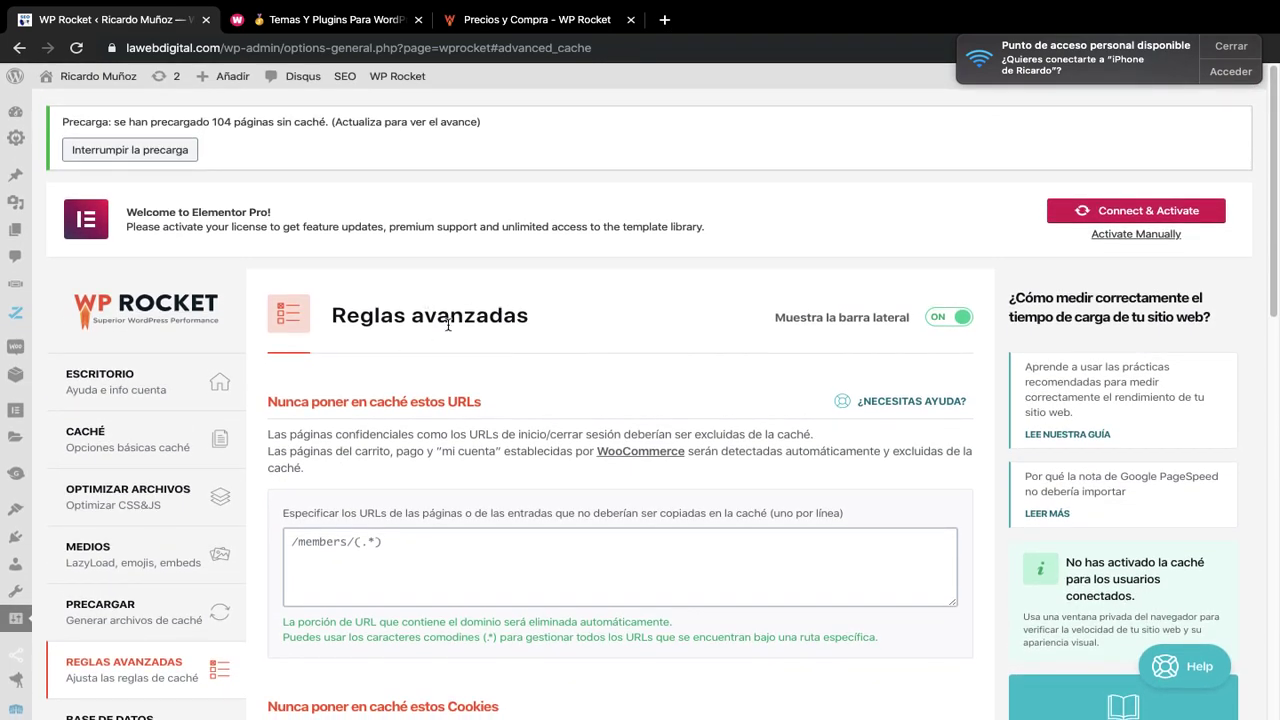
pyautogui.scroll(-1, 358, 360)
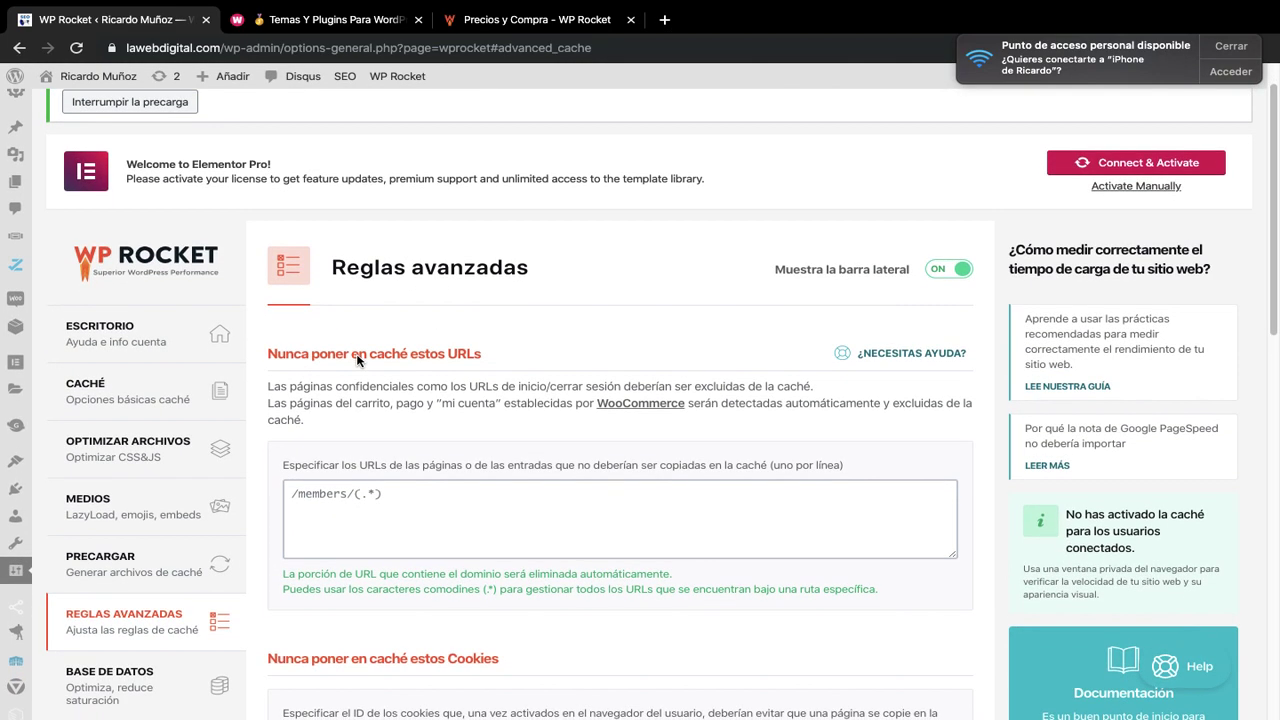
pyautogui.scroll(-3, 357, 355)
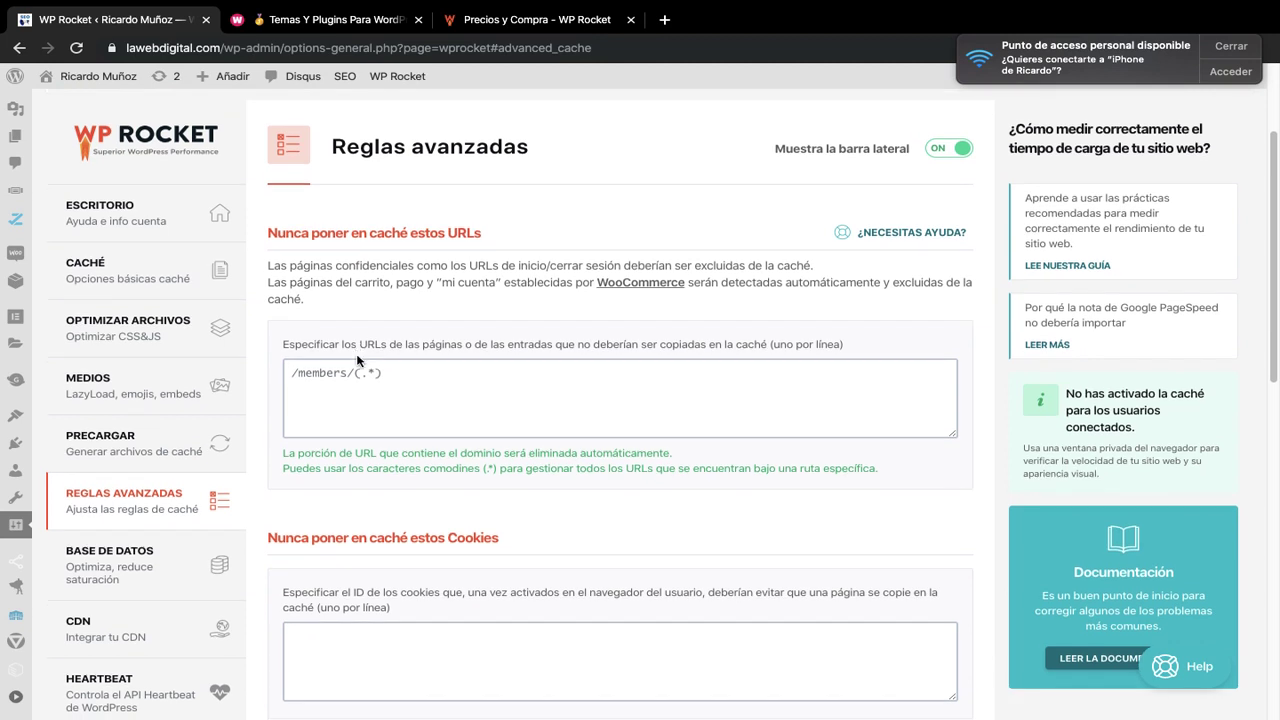
pyautogui.scroll(-1, 357, 360)
pyautogui.click(353, 356)
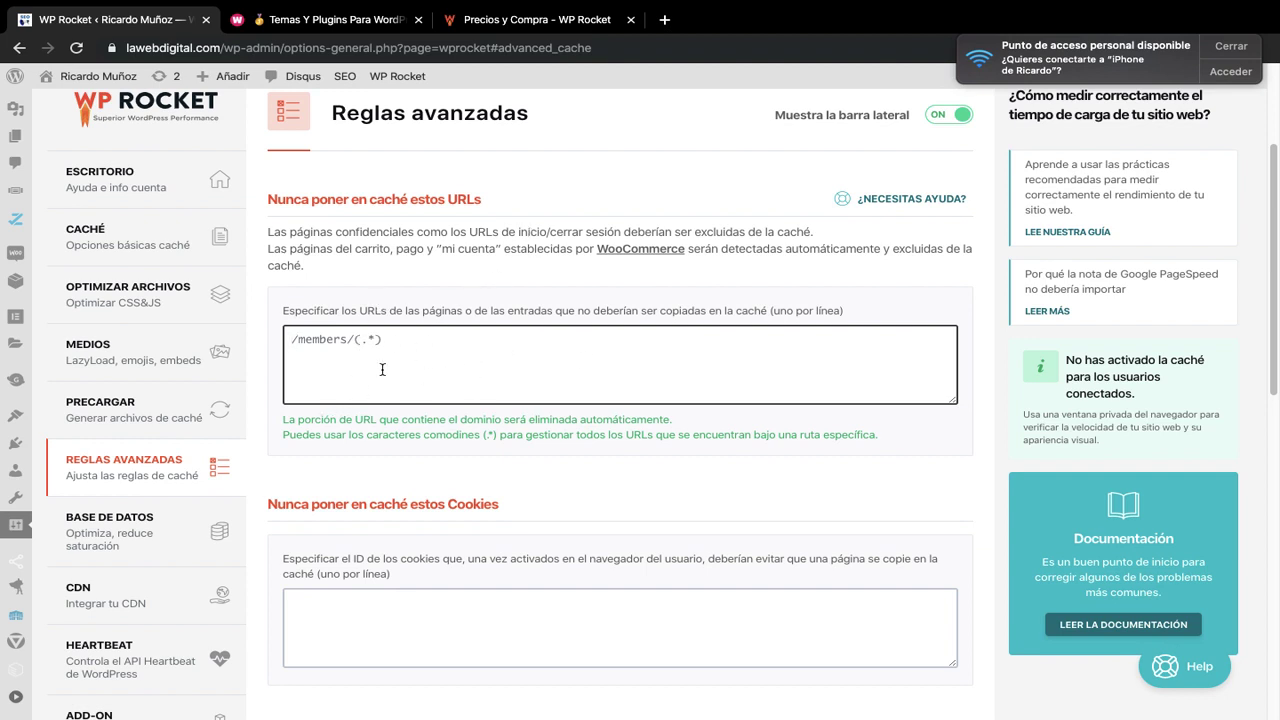
pyautogui.scroll(-1, 383, 369)
pyautogui.scroll(2, 383, 369)
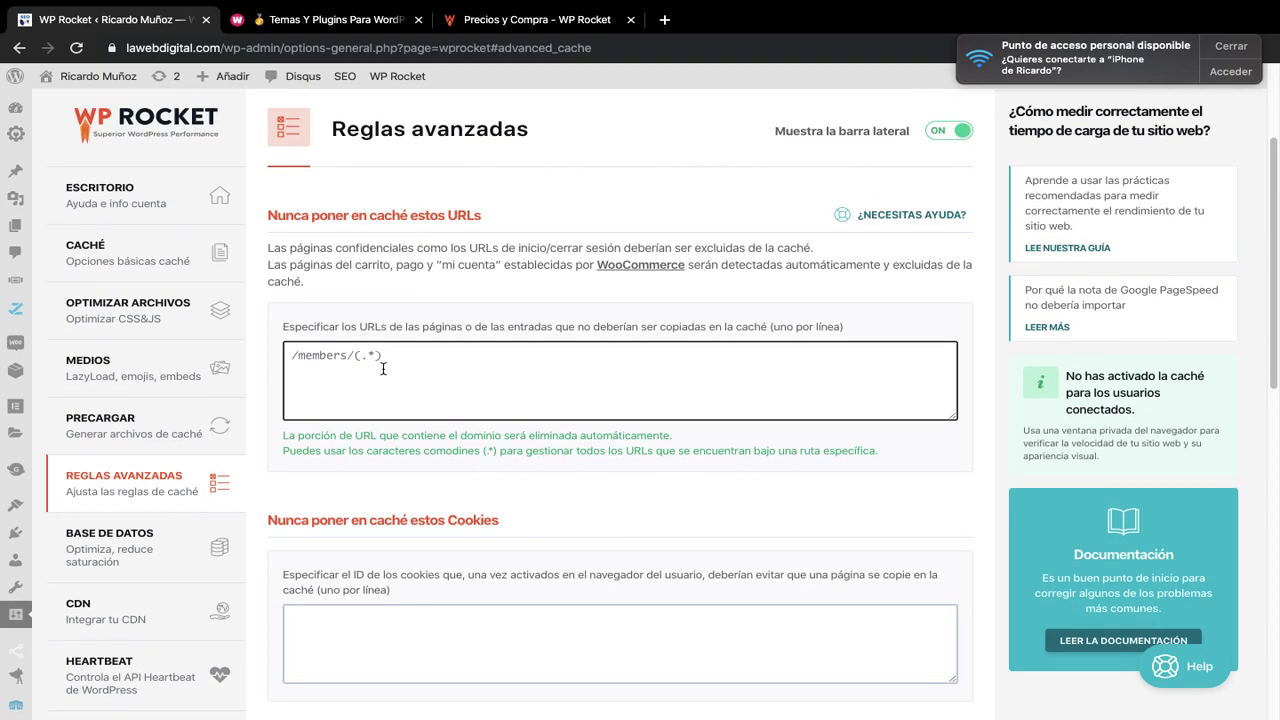
# Inspect the Nunca poner en caché estos Cookies field and the user agent exclusion section below it
pyautogui.scroll(-1, 383, 369)
pyautogui.scroll(-2, 383, 369)
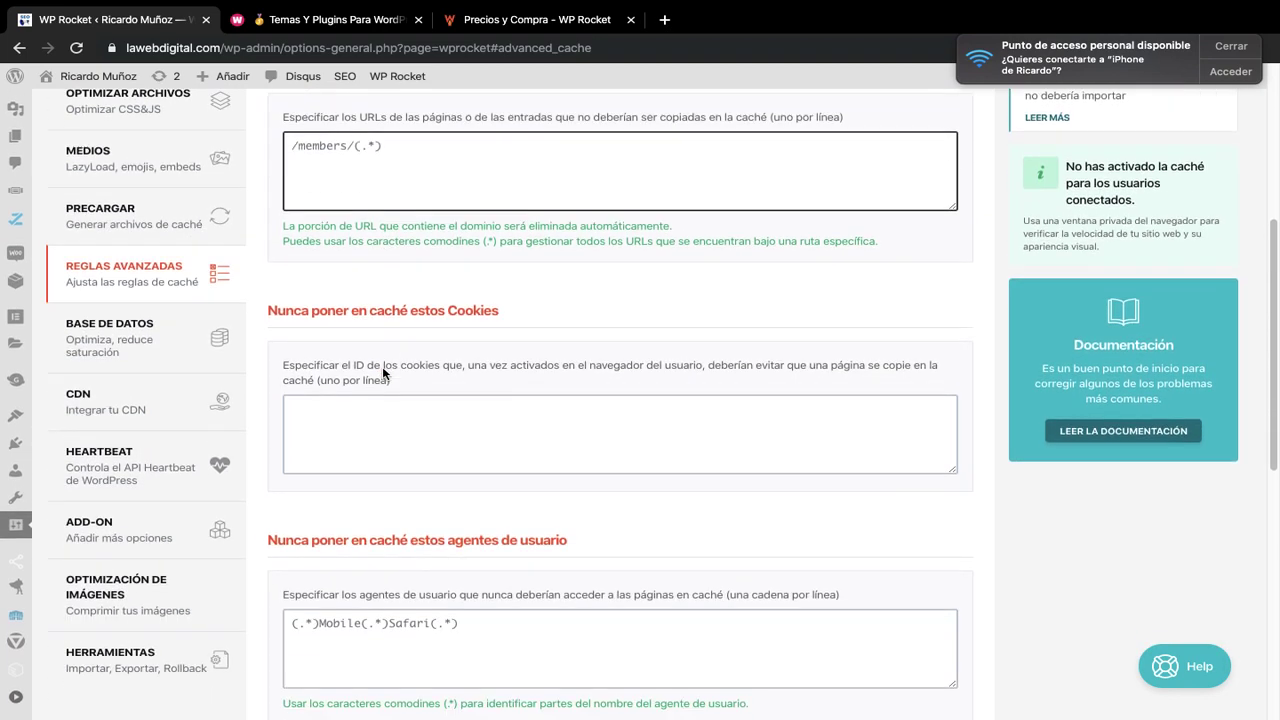
pyautogui.click(350, 367)
pyautogui.scroll(-1, 348, 369)
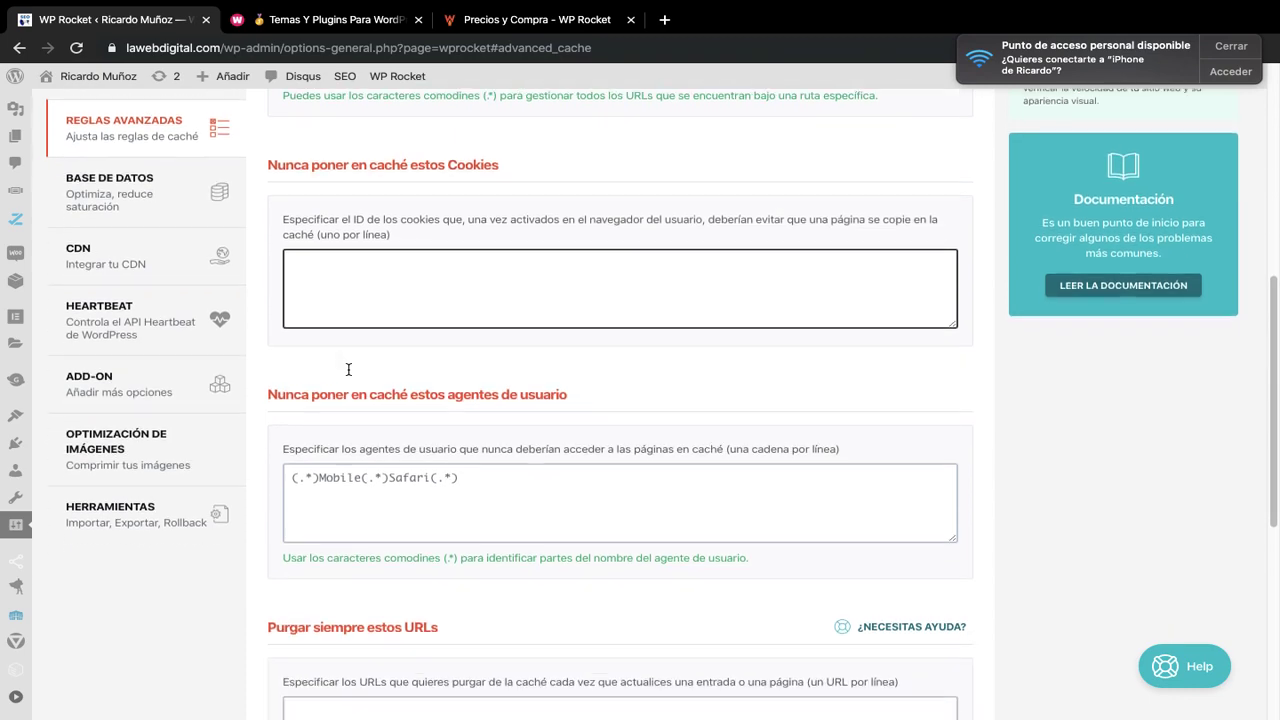
# Inspect the Nunca poner en caché estos agentes de usuario section and its field for excluded user agents
pyautogui.scroll(-1, 348, 374)
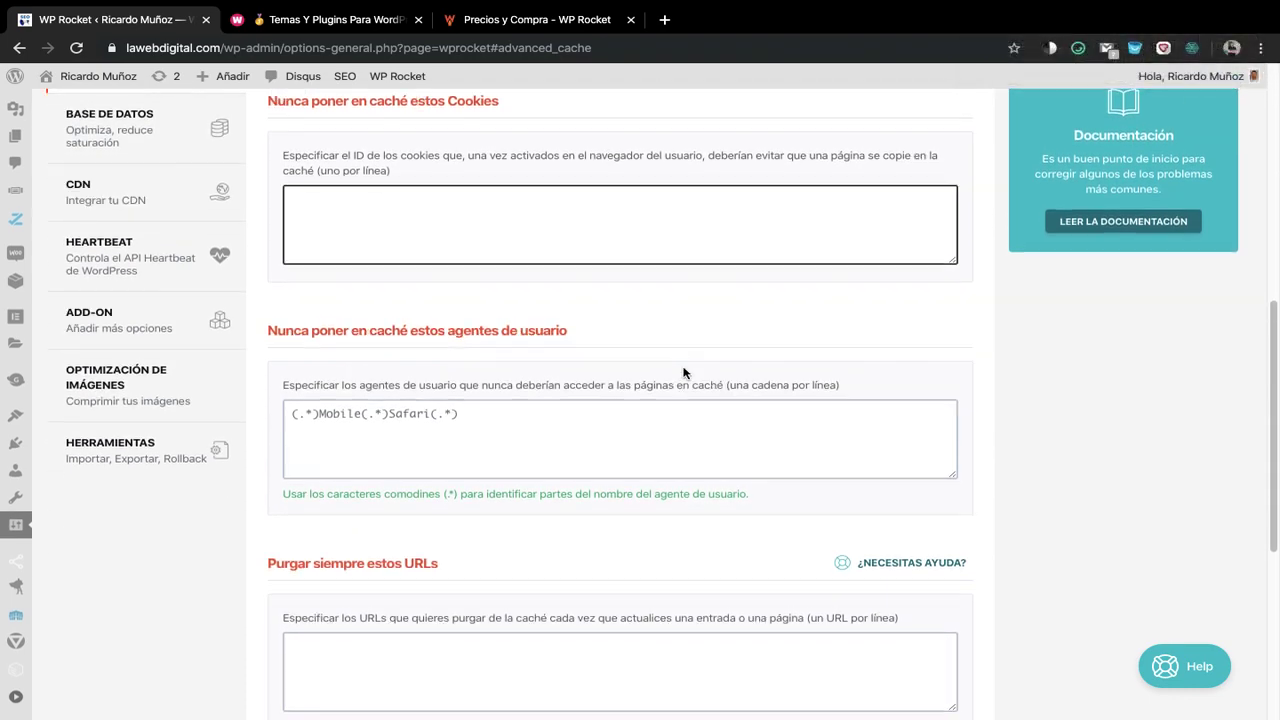
pyautogui.scroll(-2, 484, 328)
pyautogui.click(484, 328)
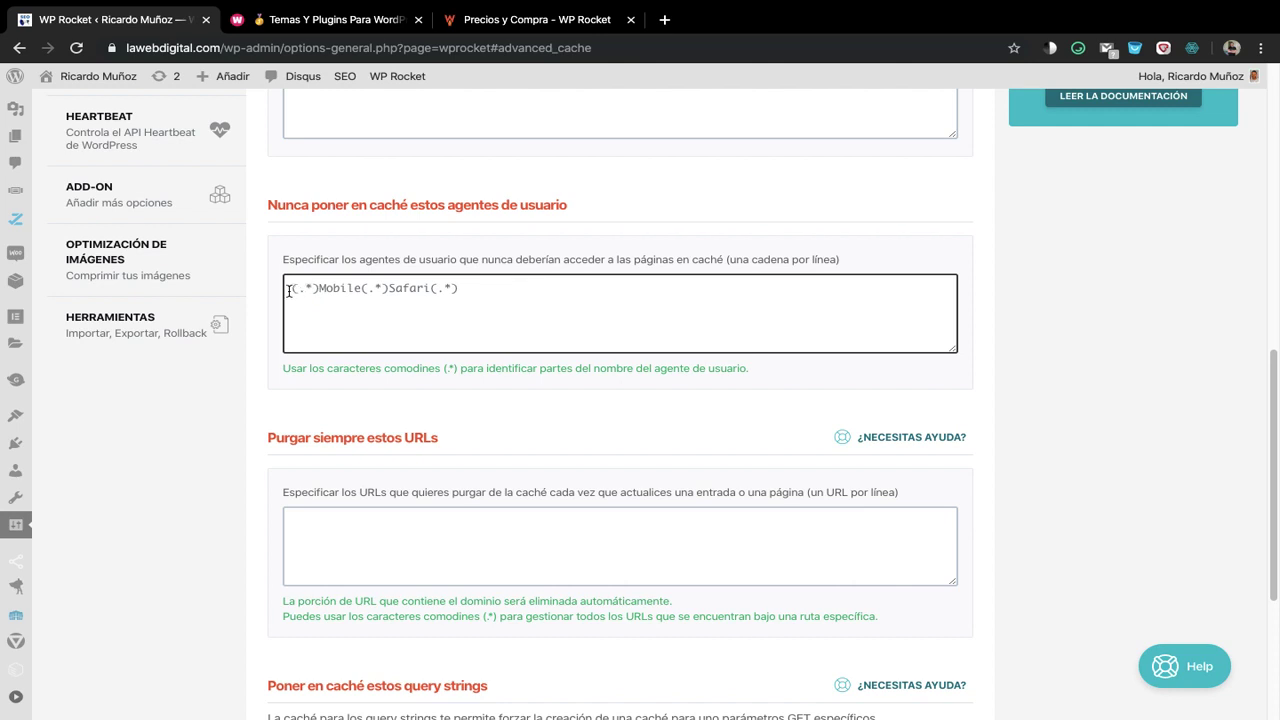
pyautogui.scroll(-3, 418, 365)
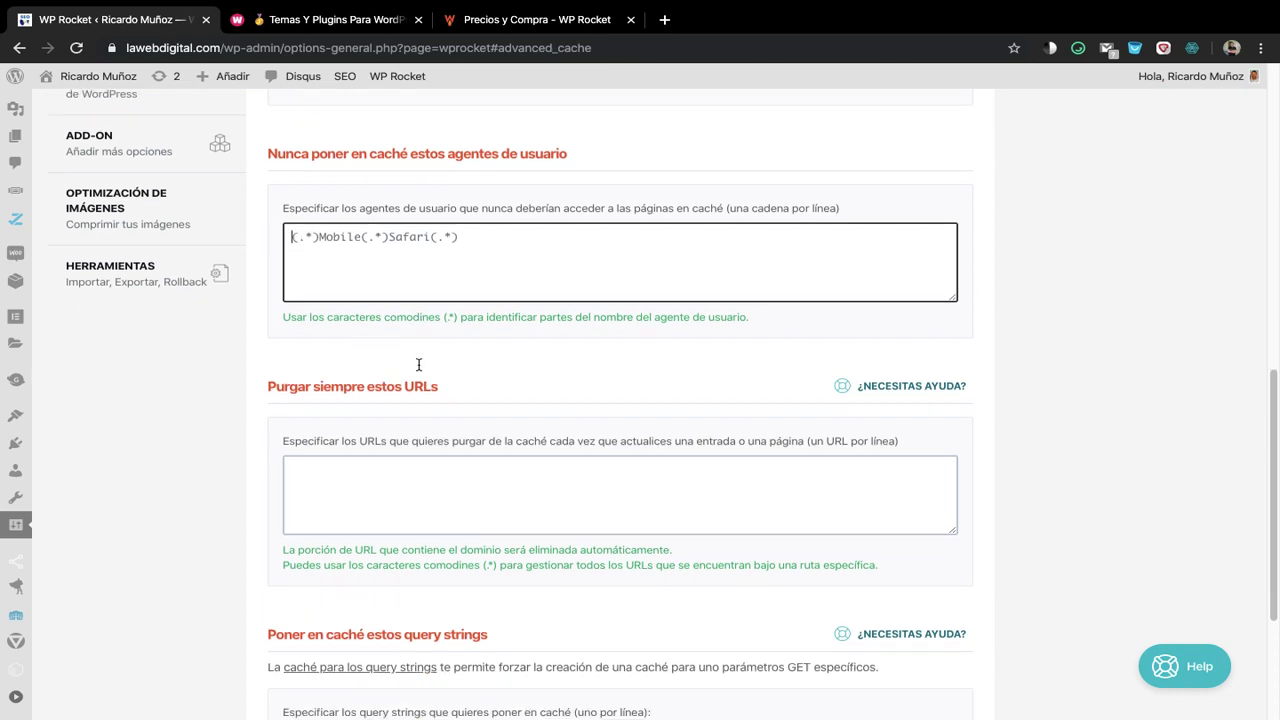
# Examine the Purgar siempre estos URLs and Poner en caché estos query strings fields in the advanced rules
pyautogui.click(418, 365)
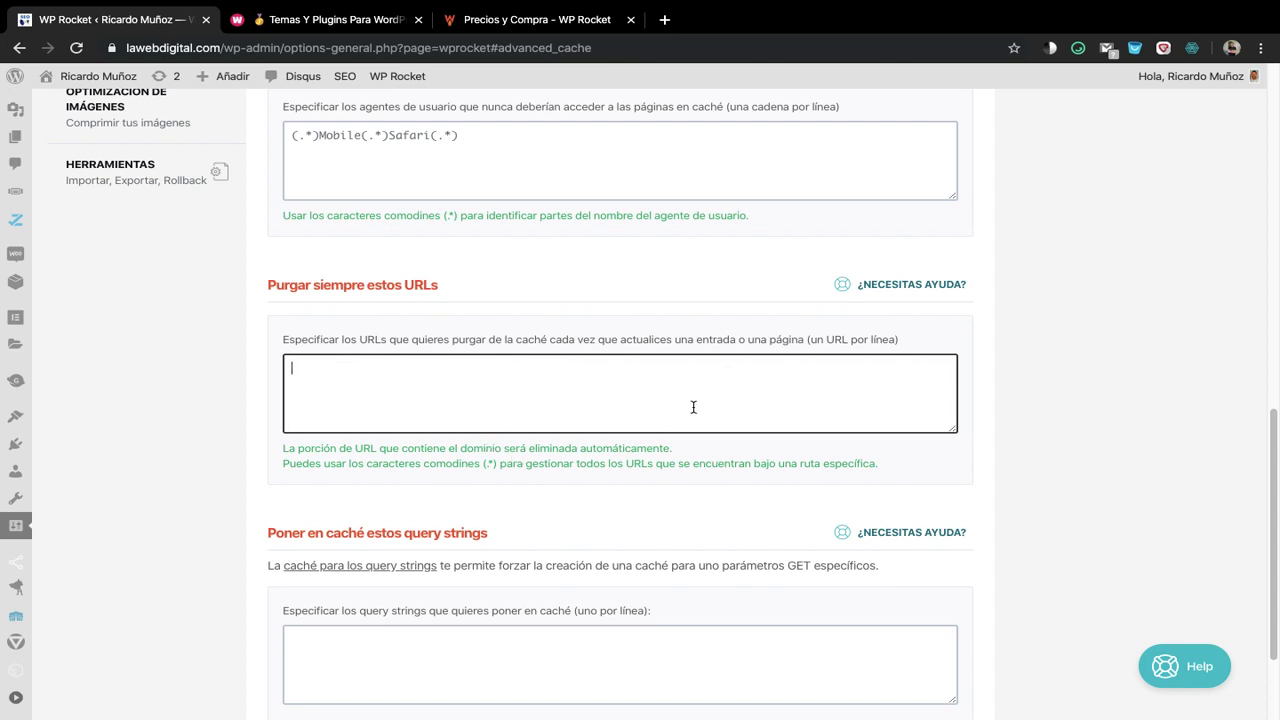
pyautogui.scroll(-3, 349, 503)
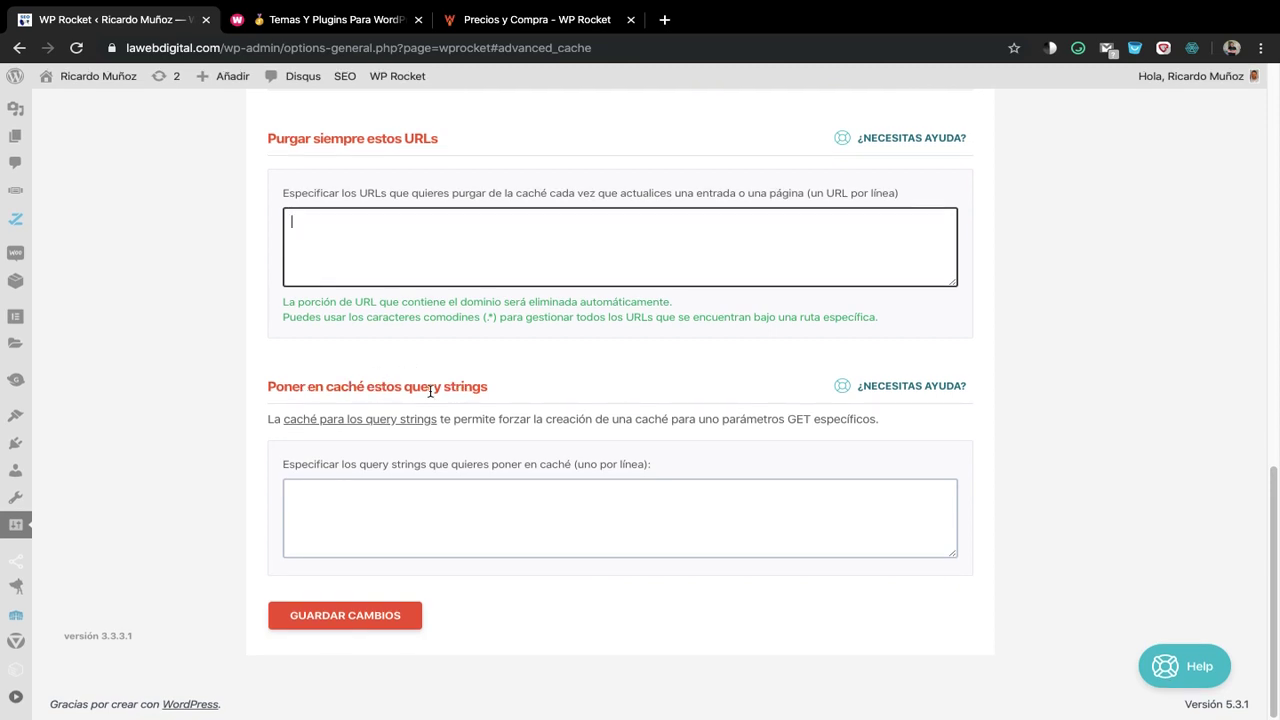
pyautogui.click(379, 516)
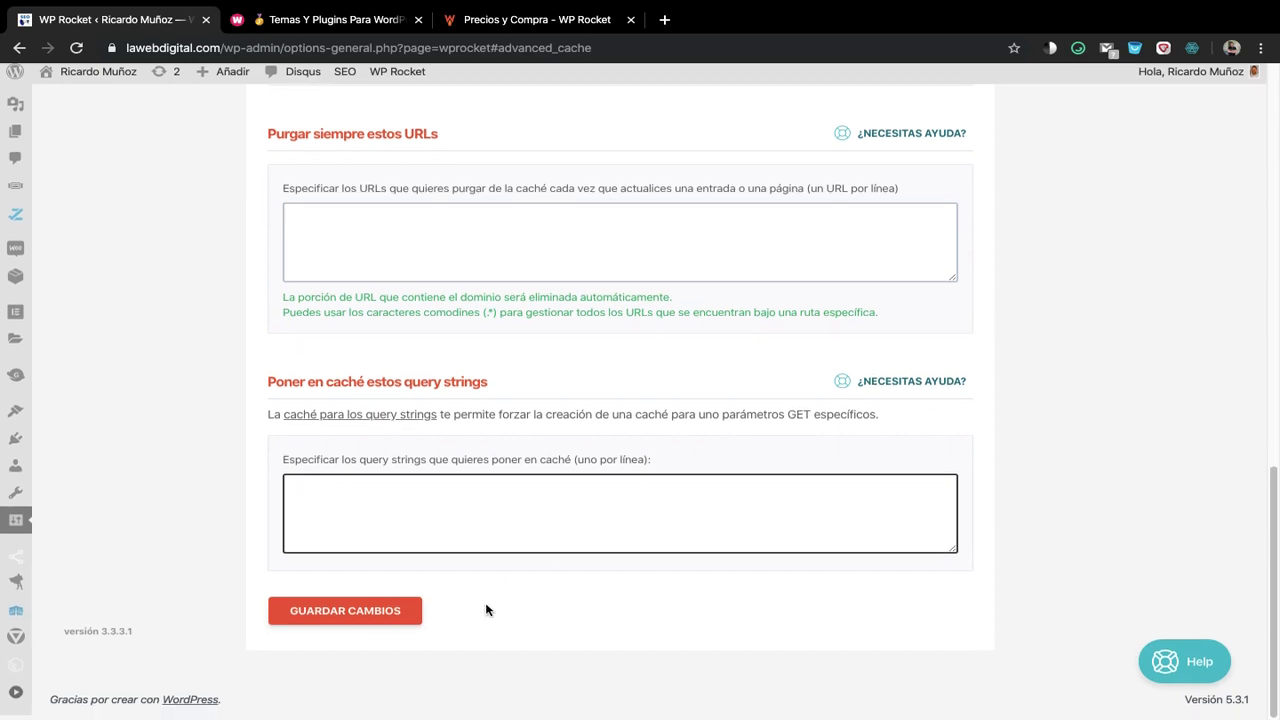
# Open the Base de datos settings and look over the cleanup options from Limpieza de las entradas to Limpieza automática
pyautogui.scroll(10, 463, 520)
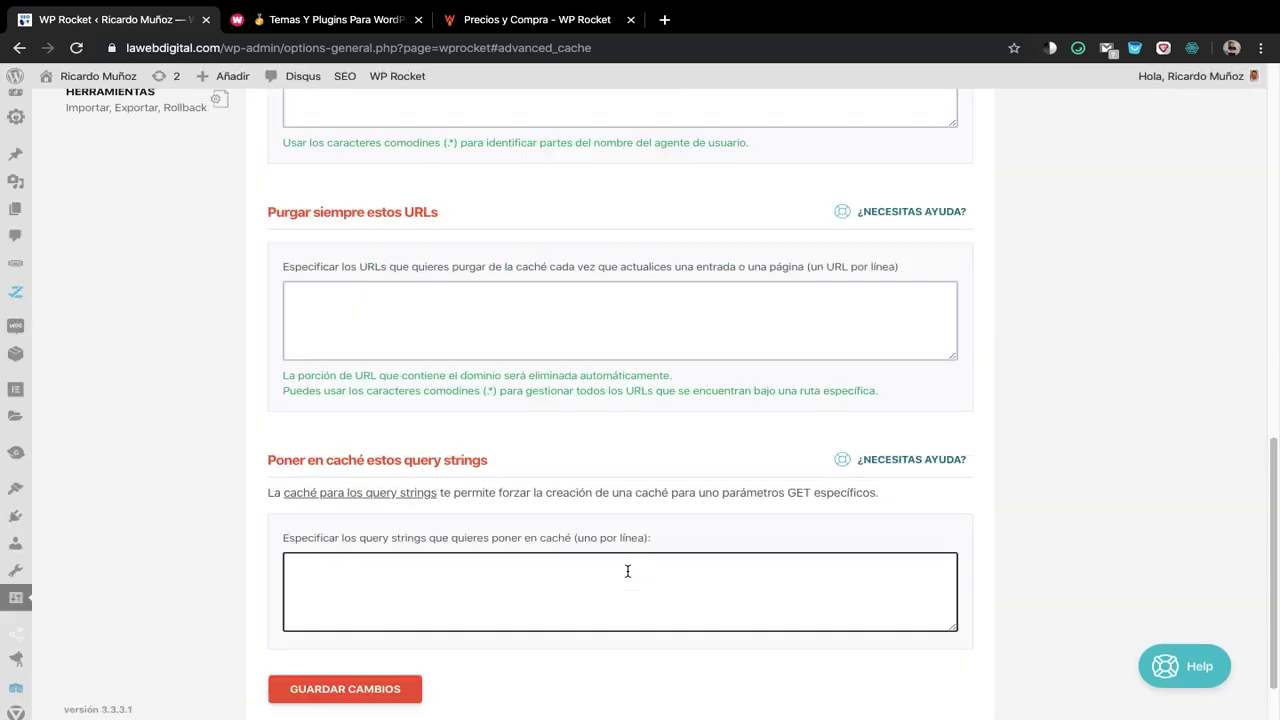
pyautogui.scroll(1, 628, 560)
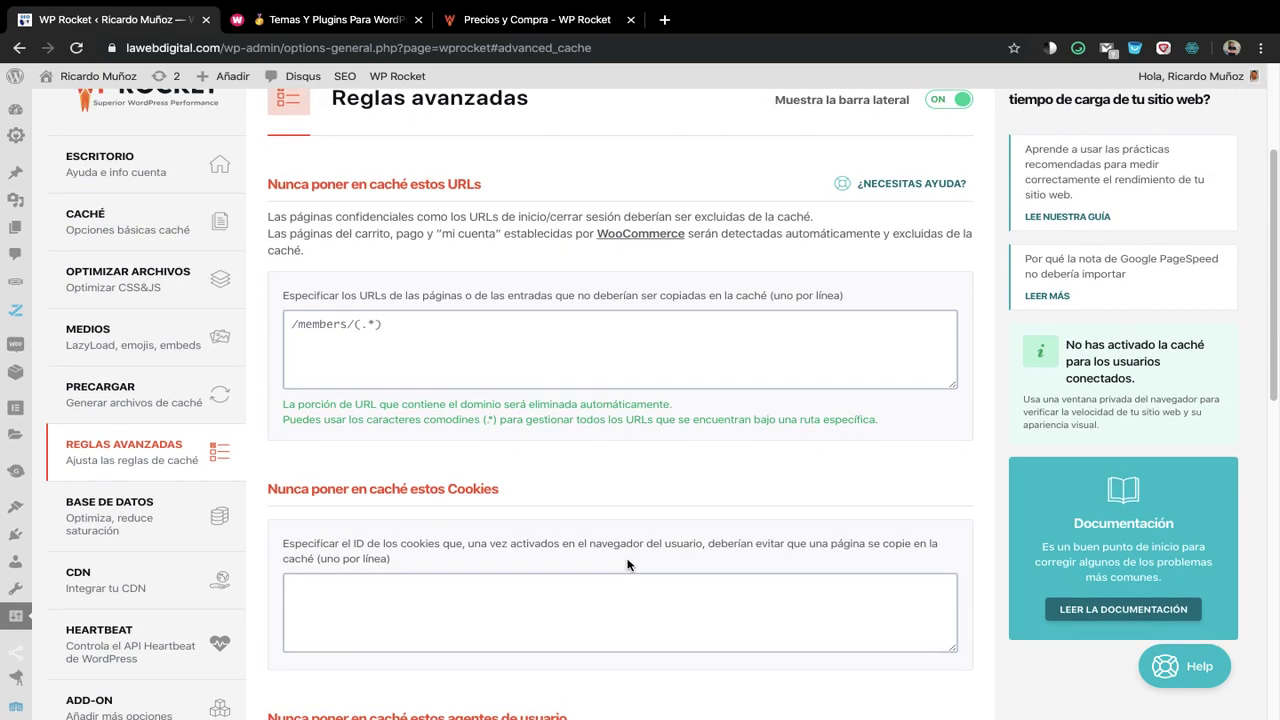
pyautogui.scroll(-1, 628, 565)
pyautogui.scroll(-1, 628, 565)
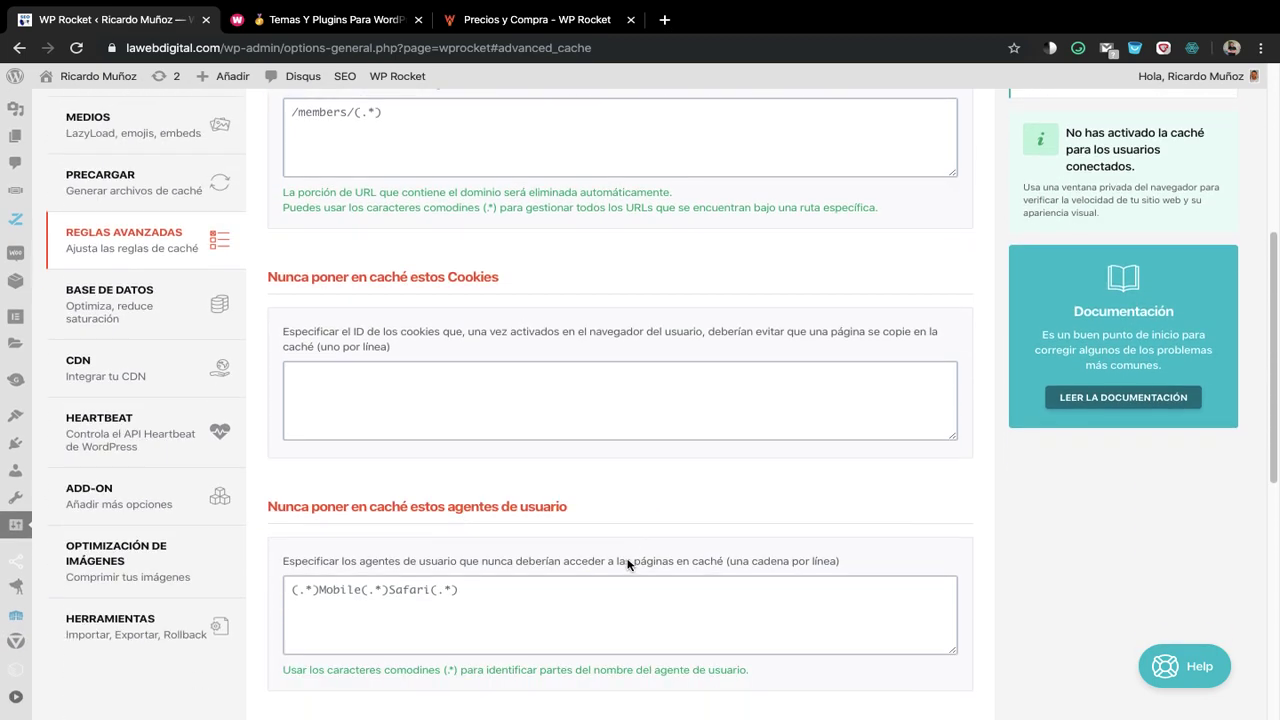
pyautogui.click(150, 332)
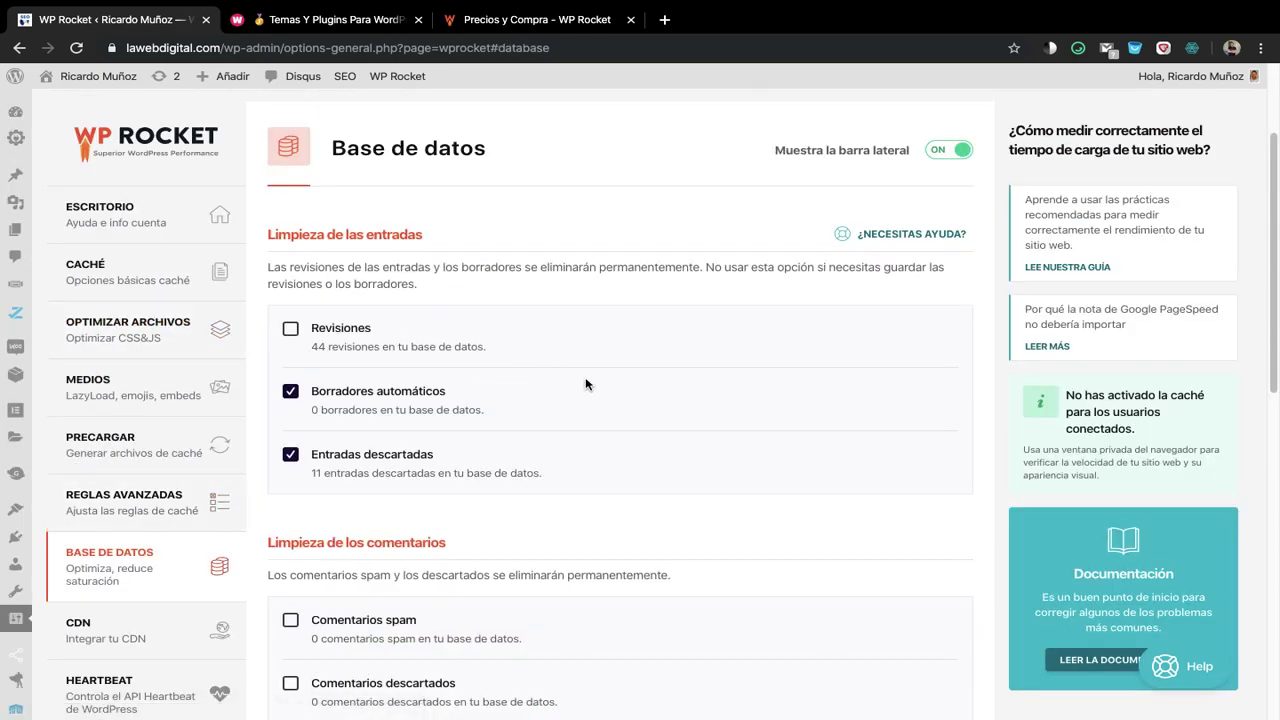
pyautogui.scroll(-1, 477, 391)
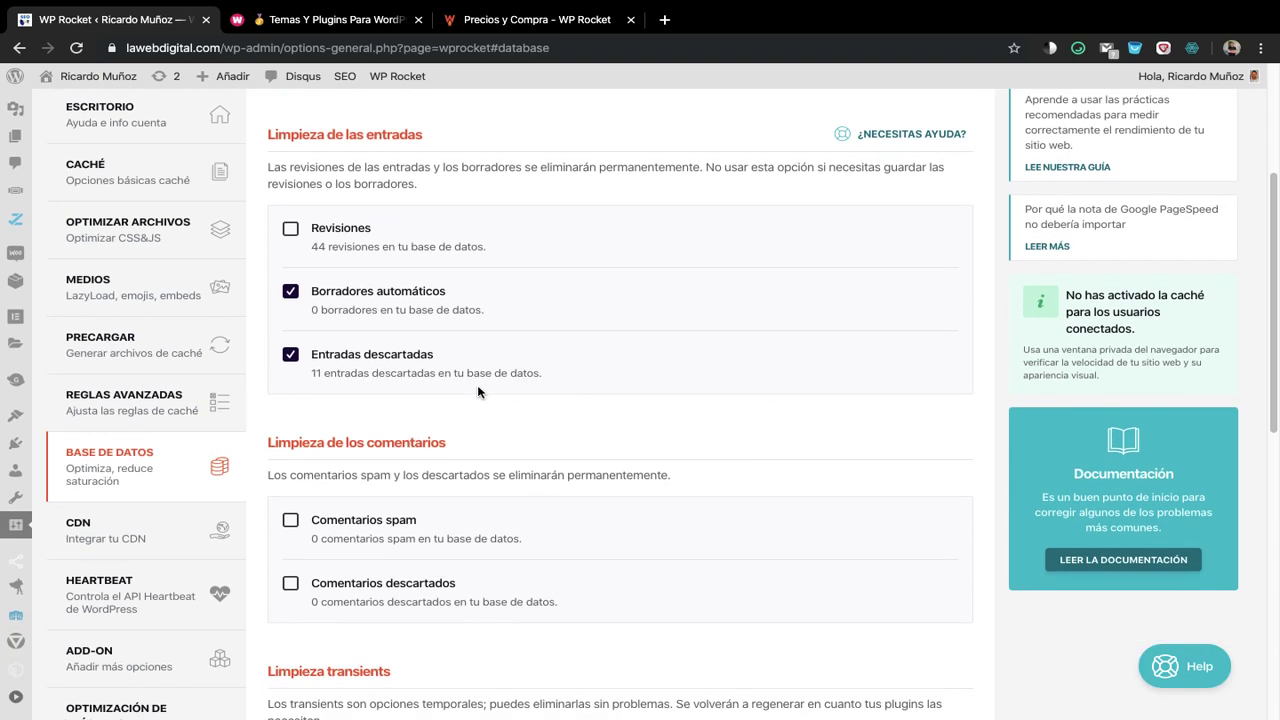
pyautogui.scroll(-1, 478, 391)
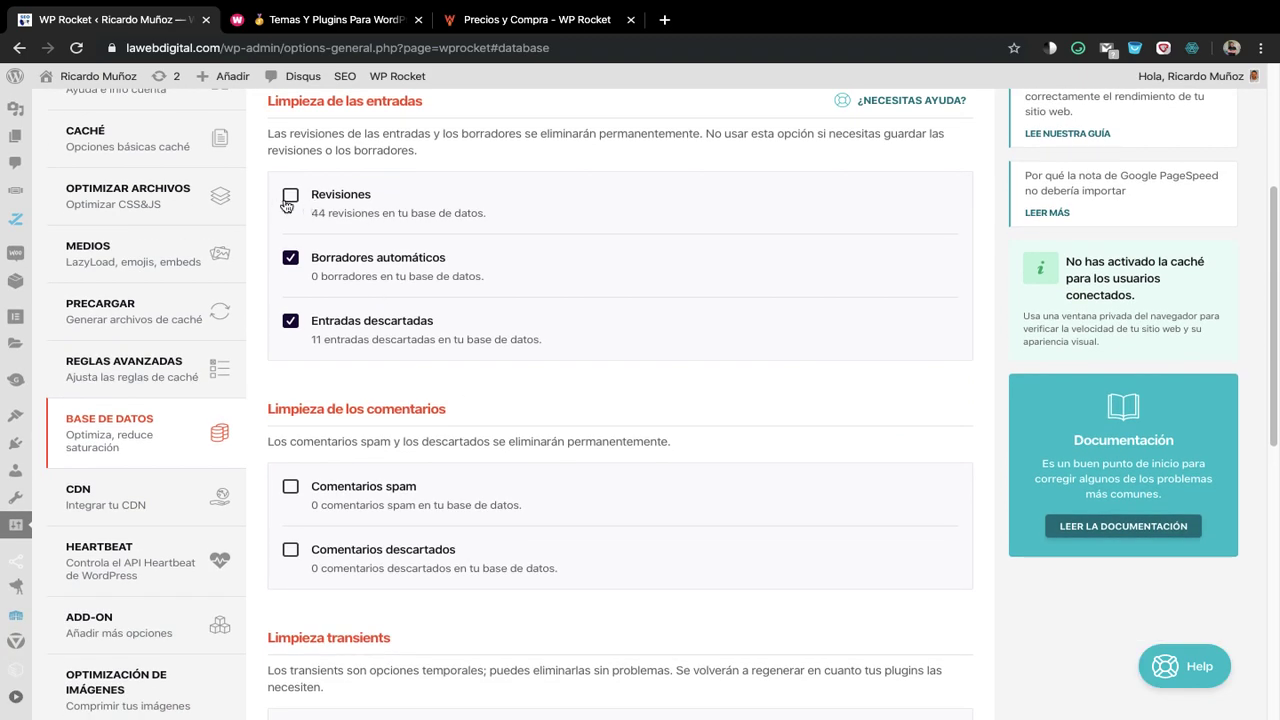
pyautogui.scroll(-1, 489, 320)
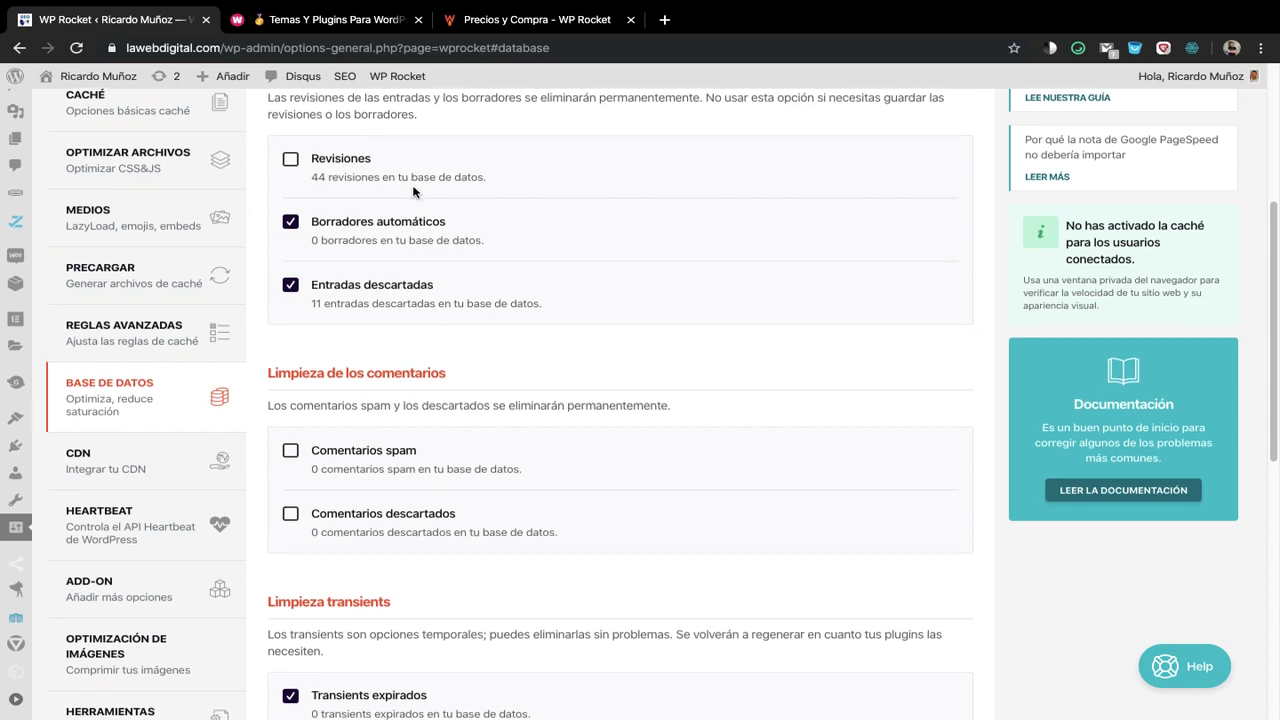
pyautogui.scroll(-7, 414, 194)
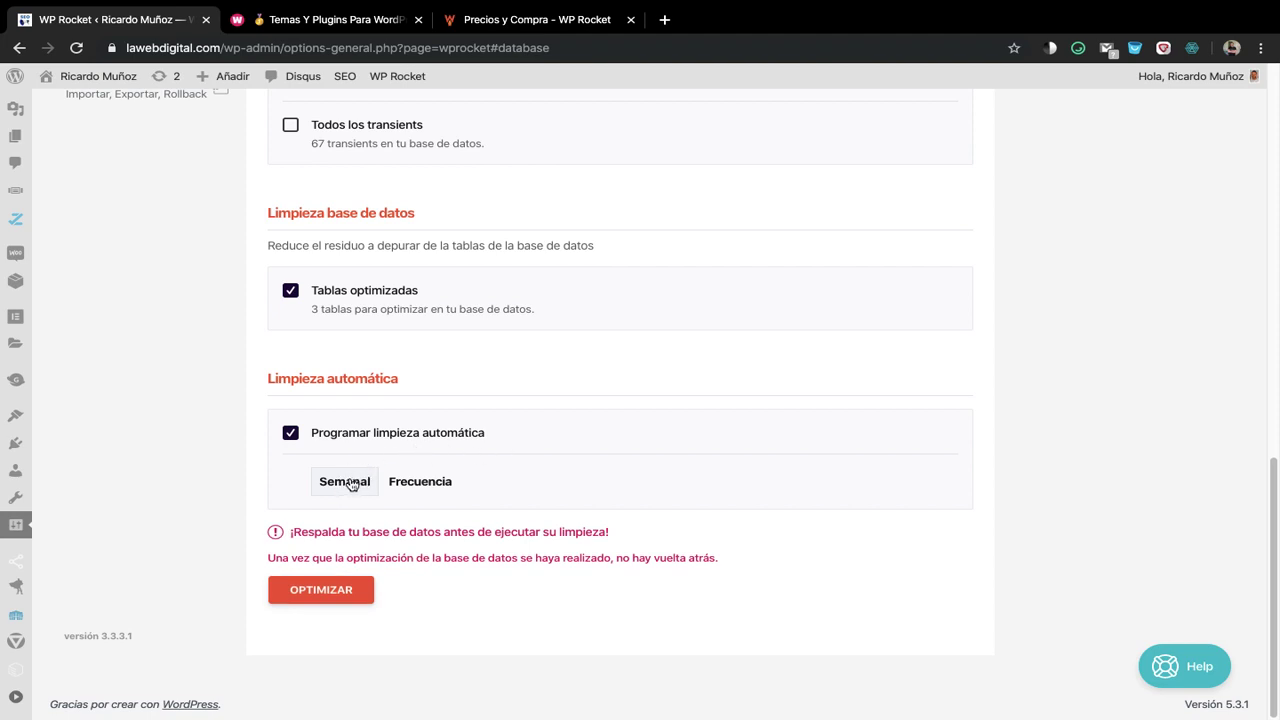
pyautogui.click(335, 591)
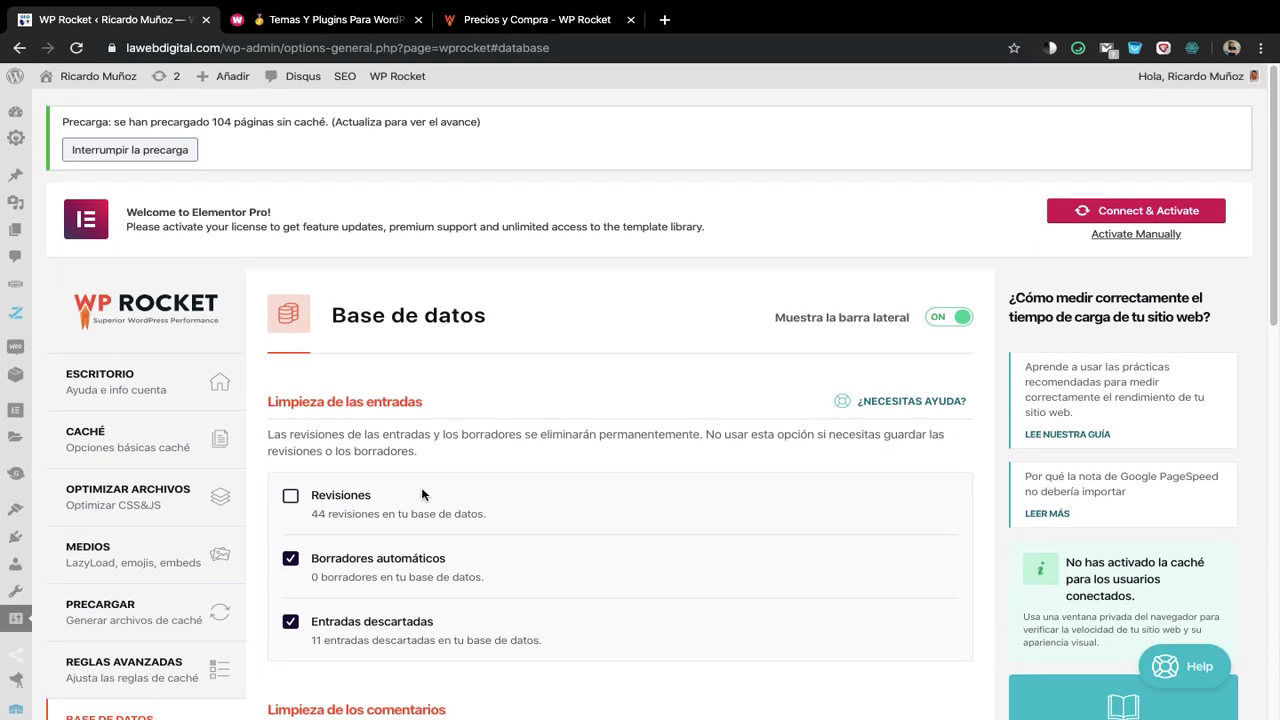
# Mark Revisiones for cleanup, check the Optimizar action for the database, and clear the Revisiones option again
pyautogui.scroll(-2, 422, 494)
pyautogui.scroll(1, 420, 492)
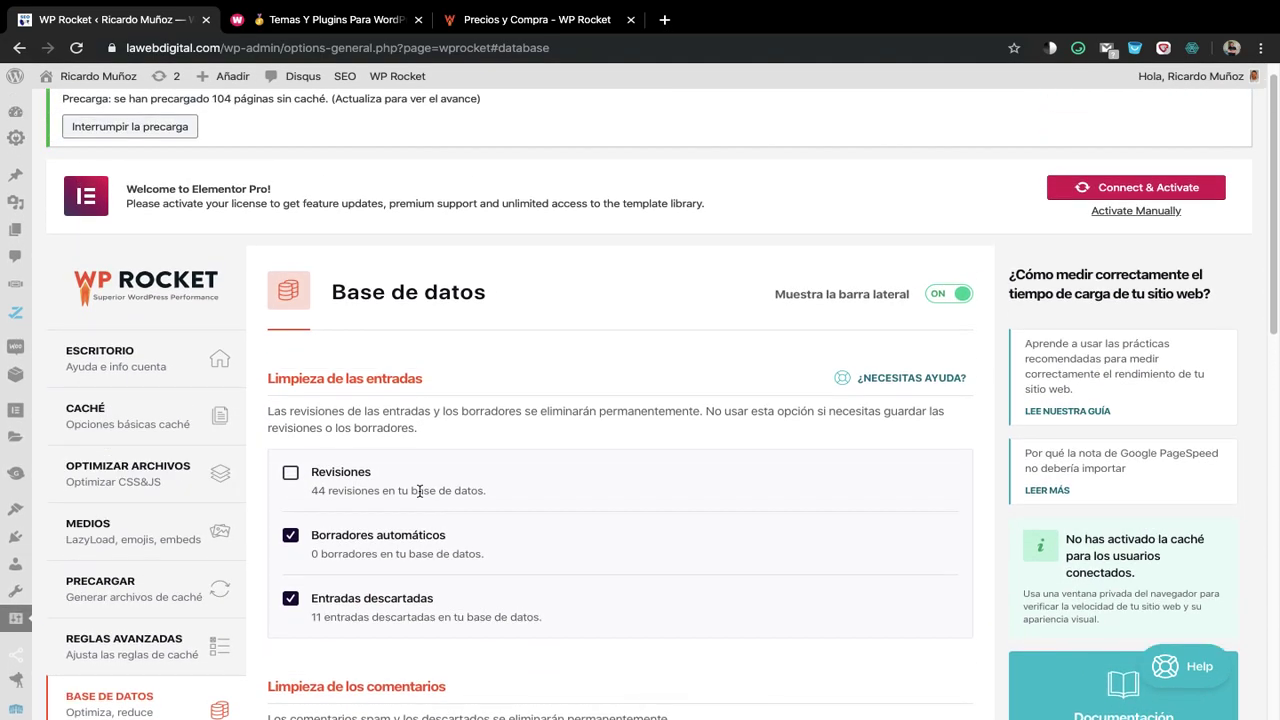
pyautogui.scroll(-1, 419, 491)
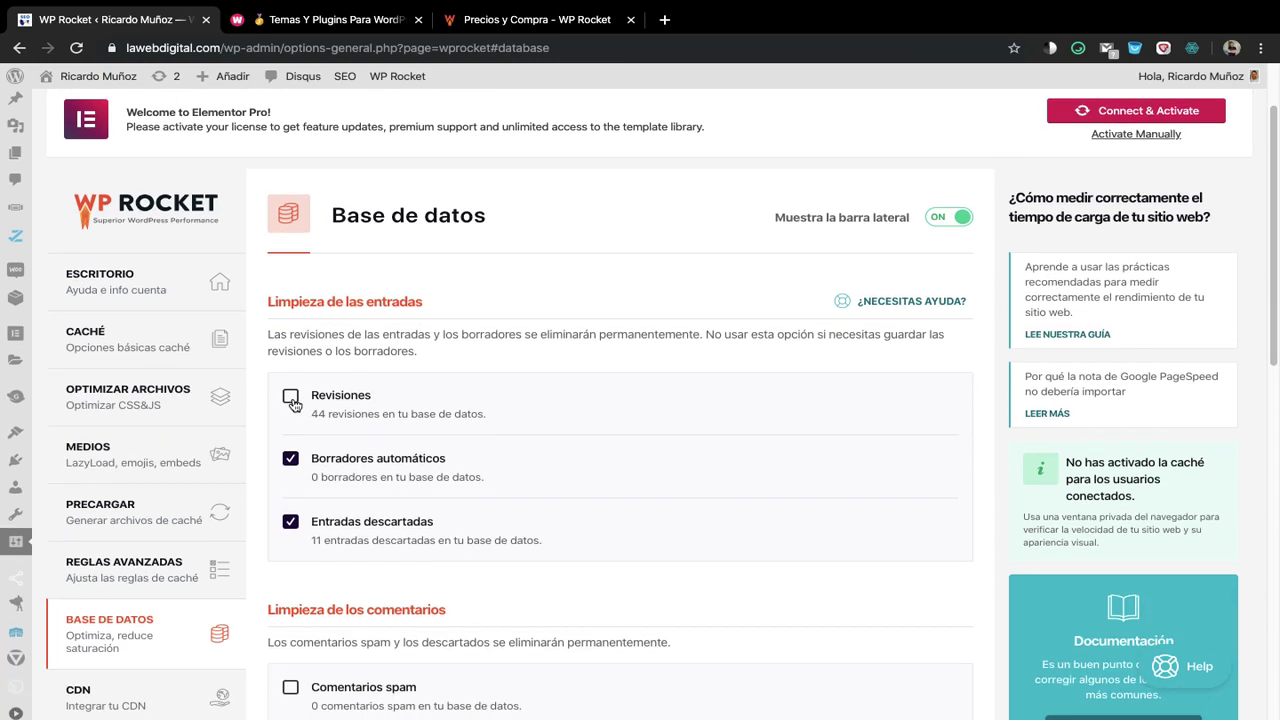
pyautogui.click(291, 398)
pyautogui.scroll(-10, 526, 451)
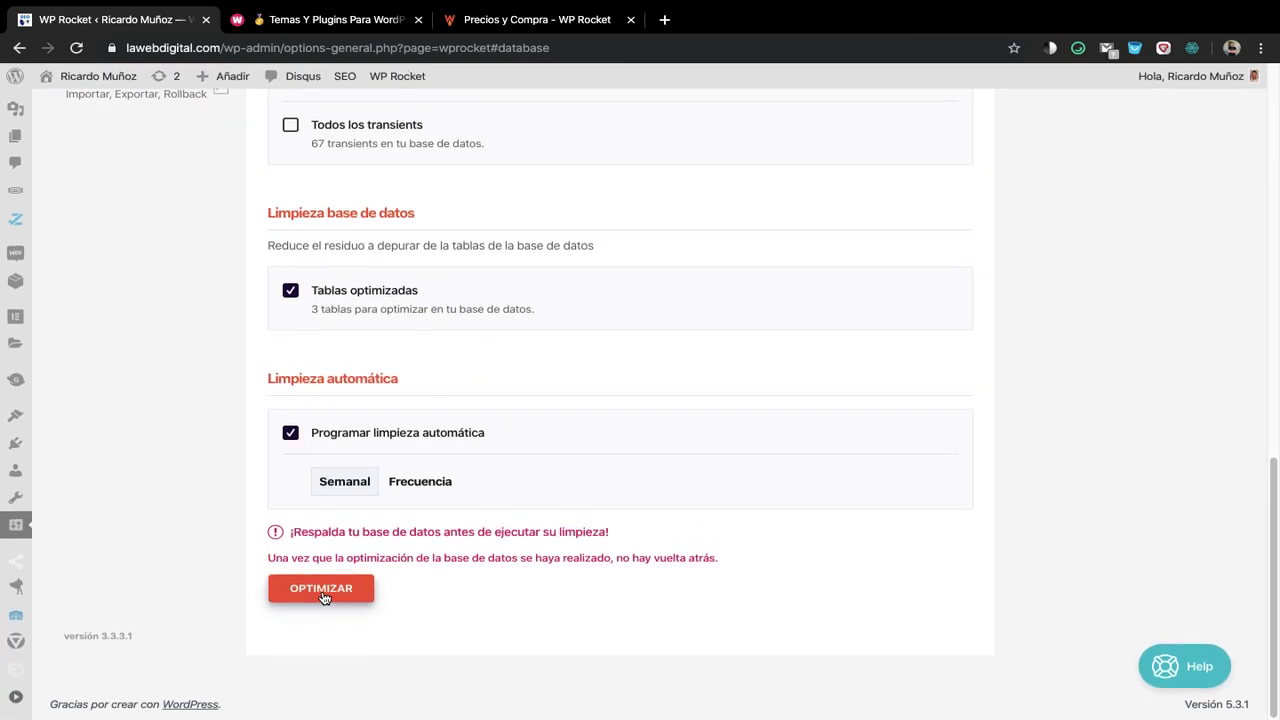
pyautogui.click(322, 594)
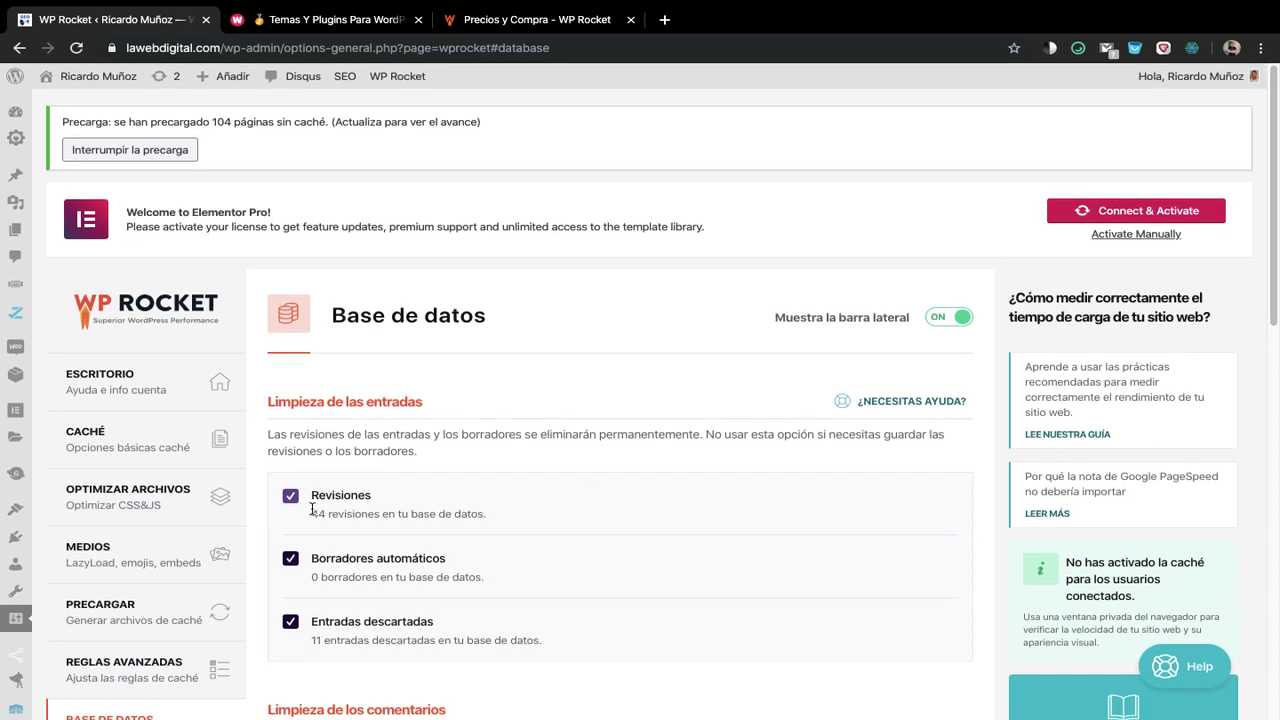
pyautogui.click(294, 502)
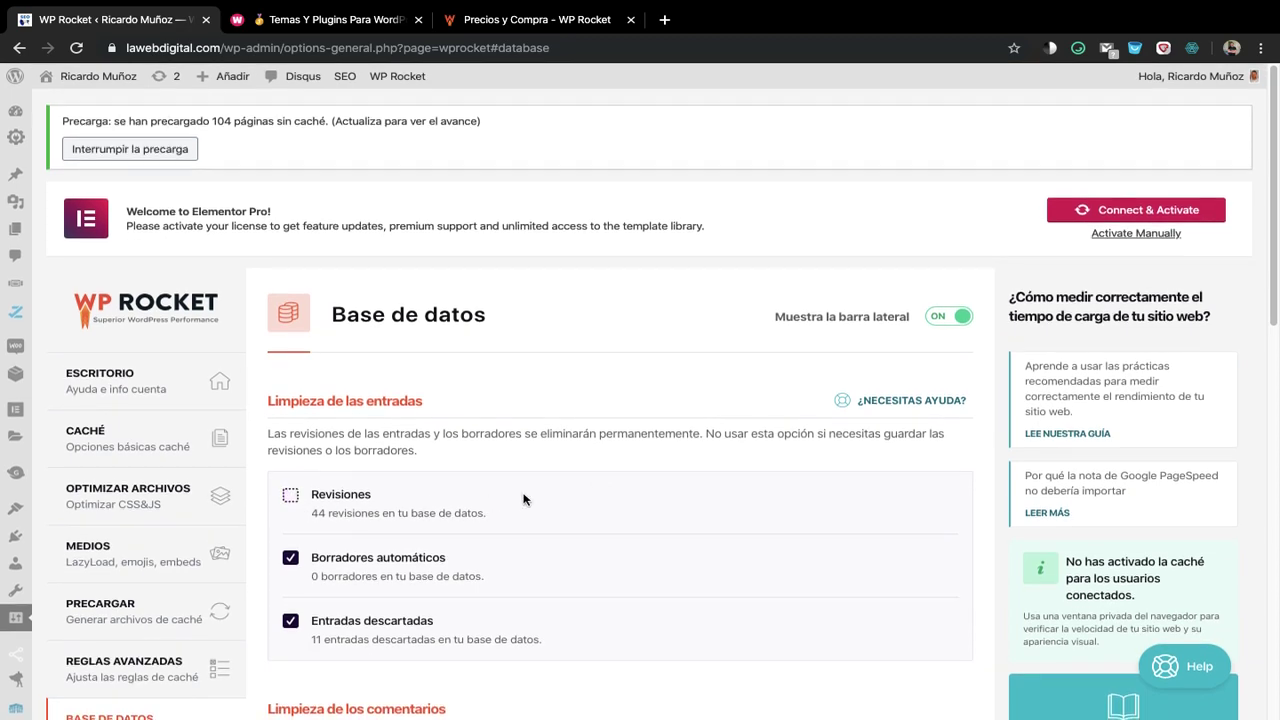
# Review the database cleanup options for discarded entries, spam and discarded comments, and transients
pyautogui.scroll(-3, 523, 500)
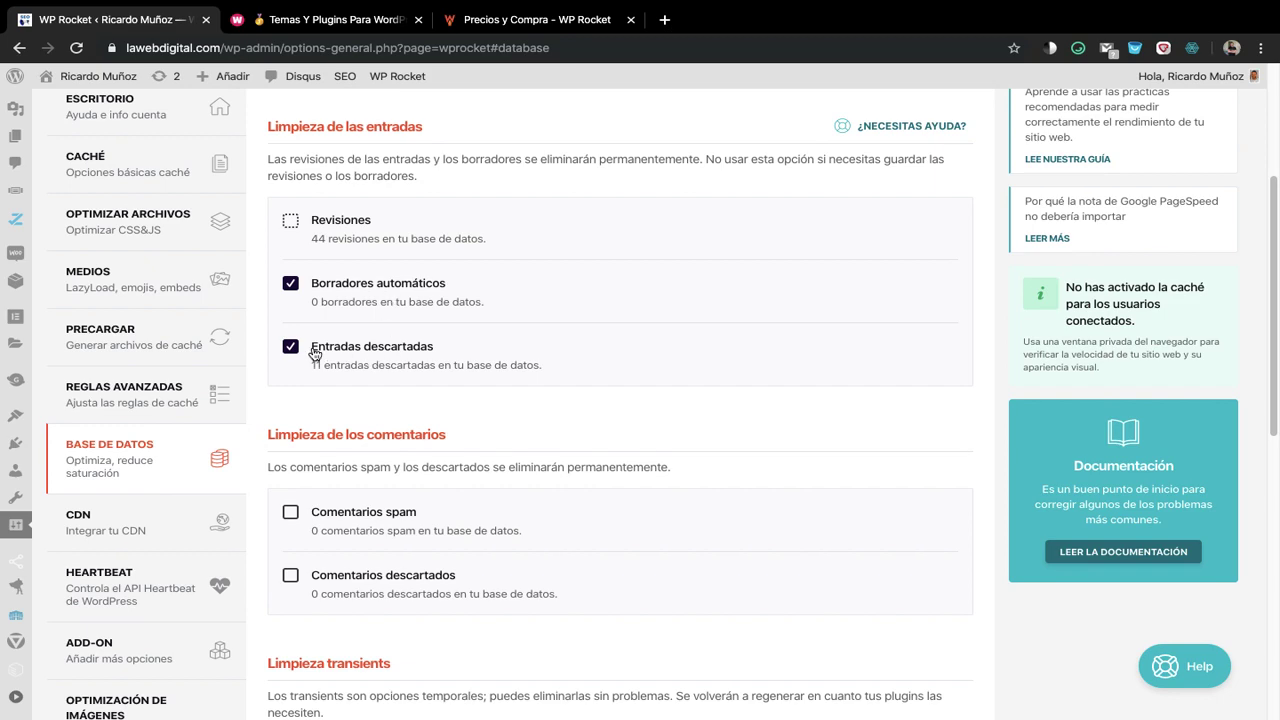
pyautogui.scroll(-2, 425, 359)
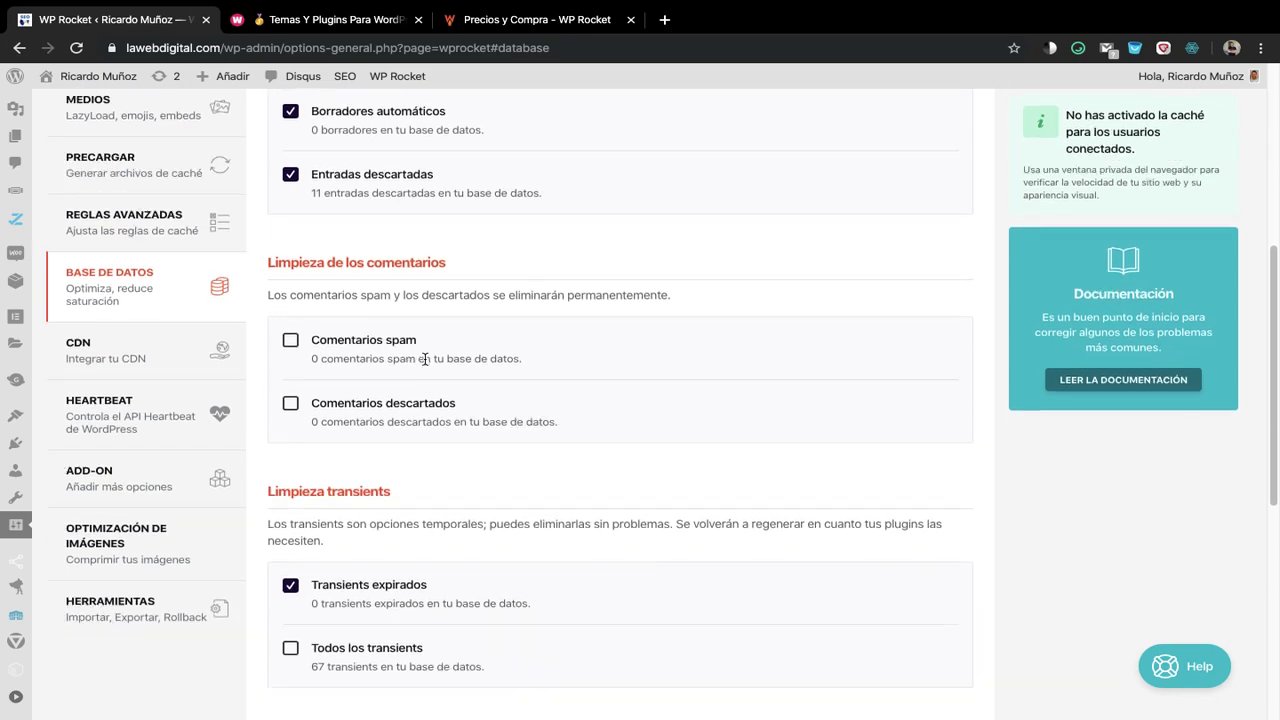
pyautogui.scroll(-1, 425, 360)
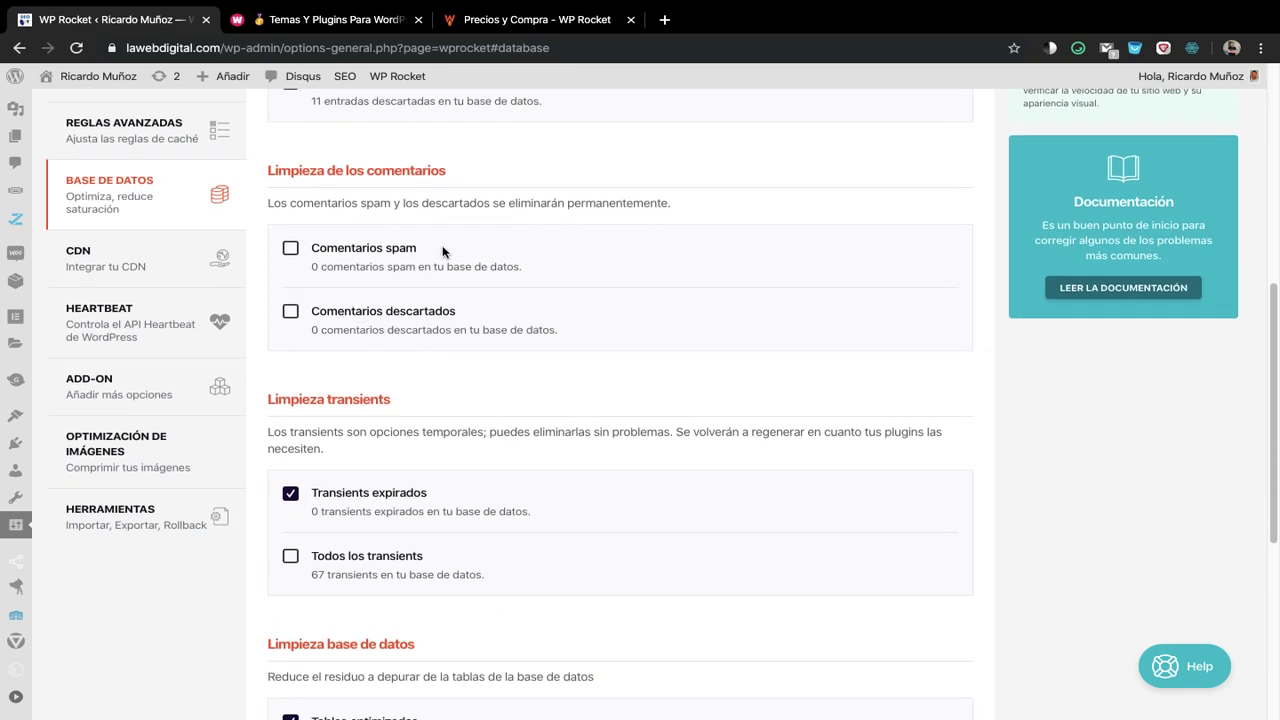
pyautogui.scroll(-2, 402, 345)
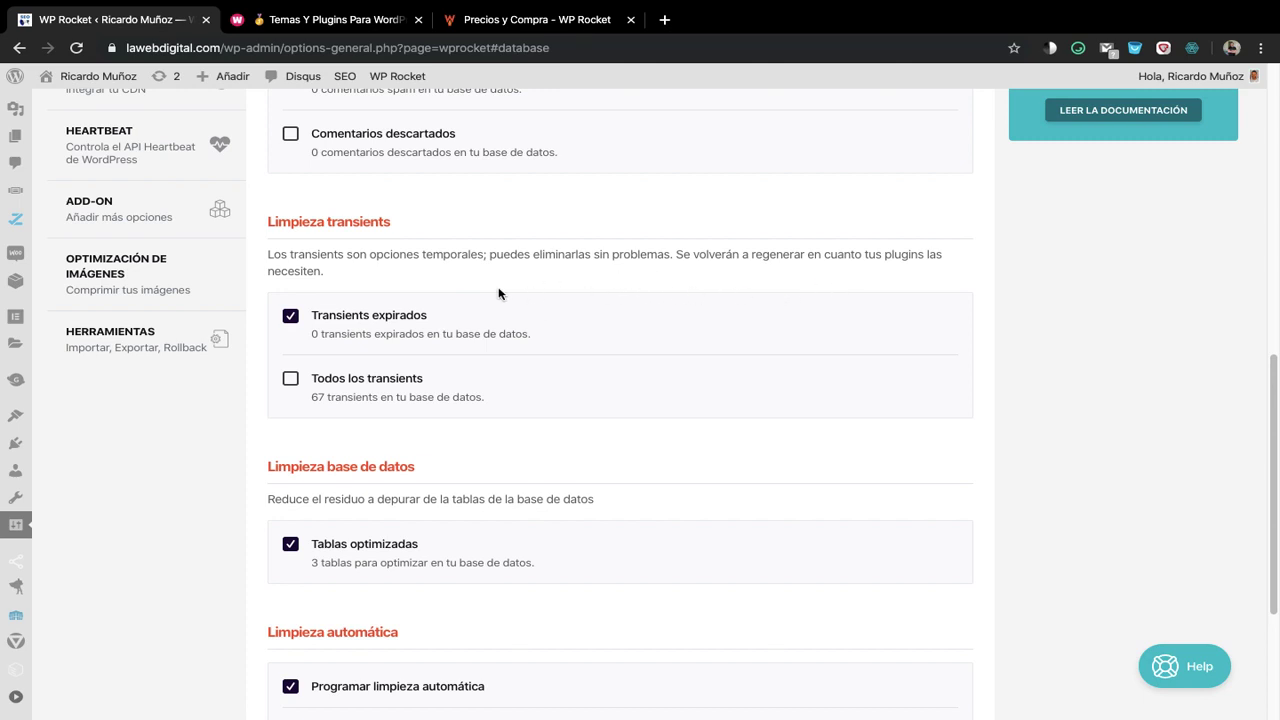
pyautogui.scroll(-1, 592, 463)
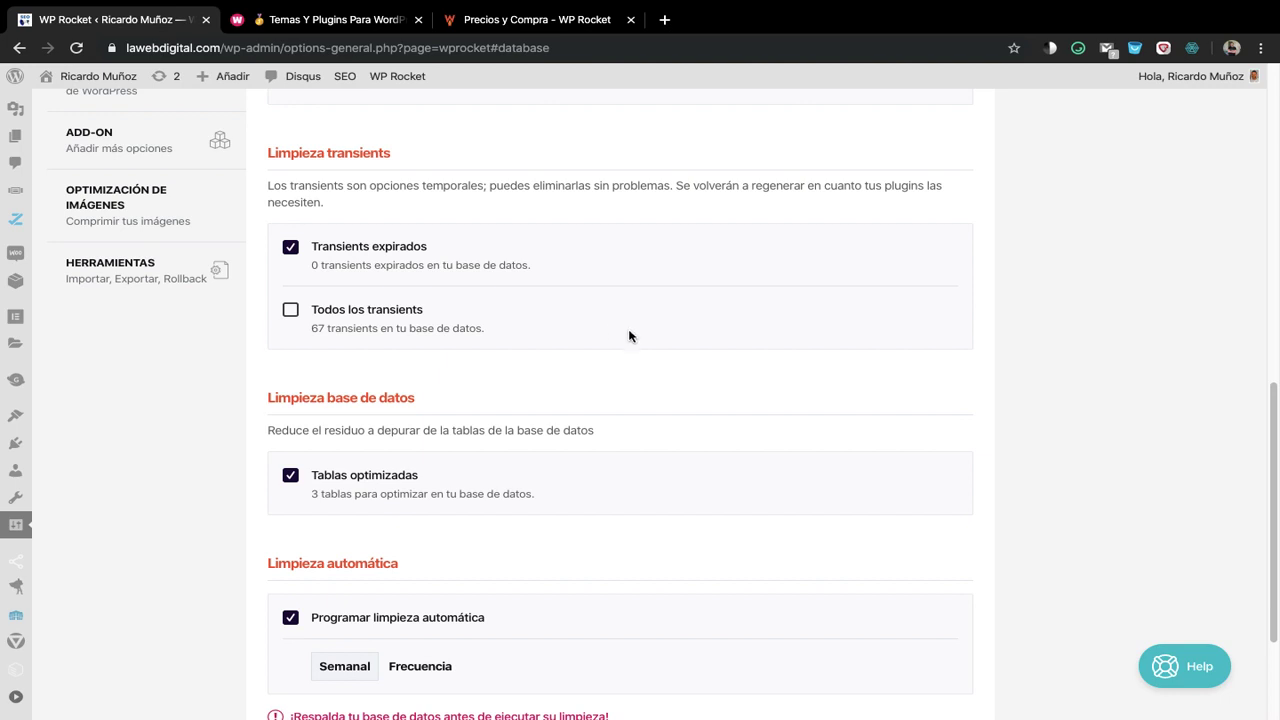
# Examine the Tablas optimizadas option and the Programar limpieza automática schedule with its frequency setting
pyautogui.scroll(-3, 620, 369)
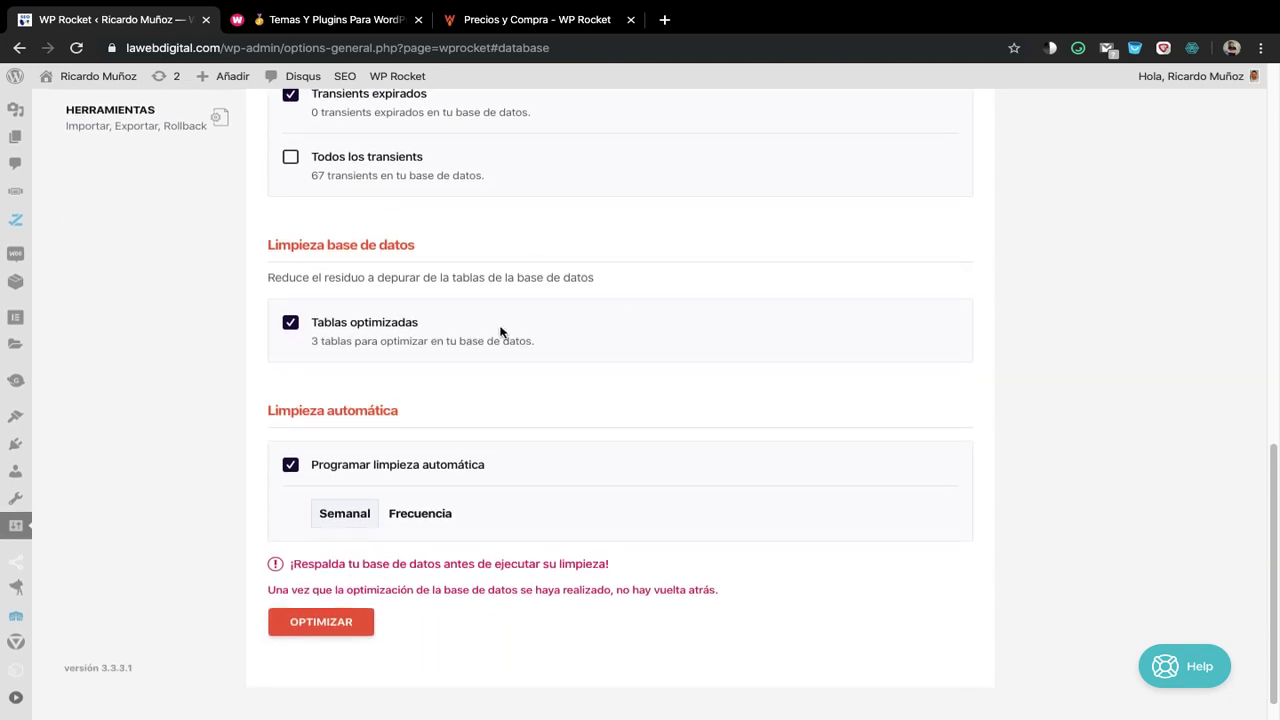
pyautogui.scroll(2, 500, 332)
pyautogui.scroll(-1, 330, 450)
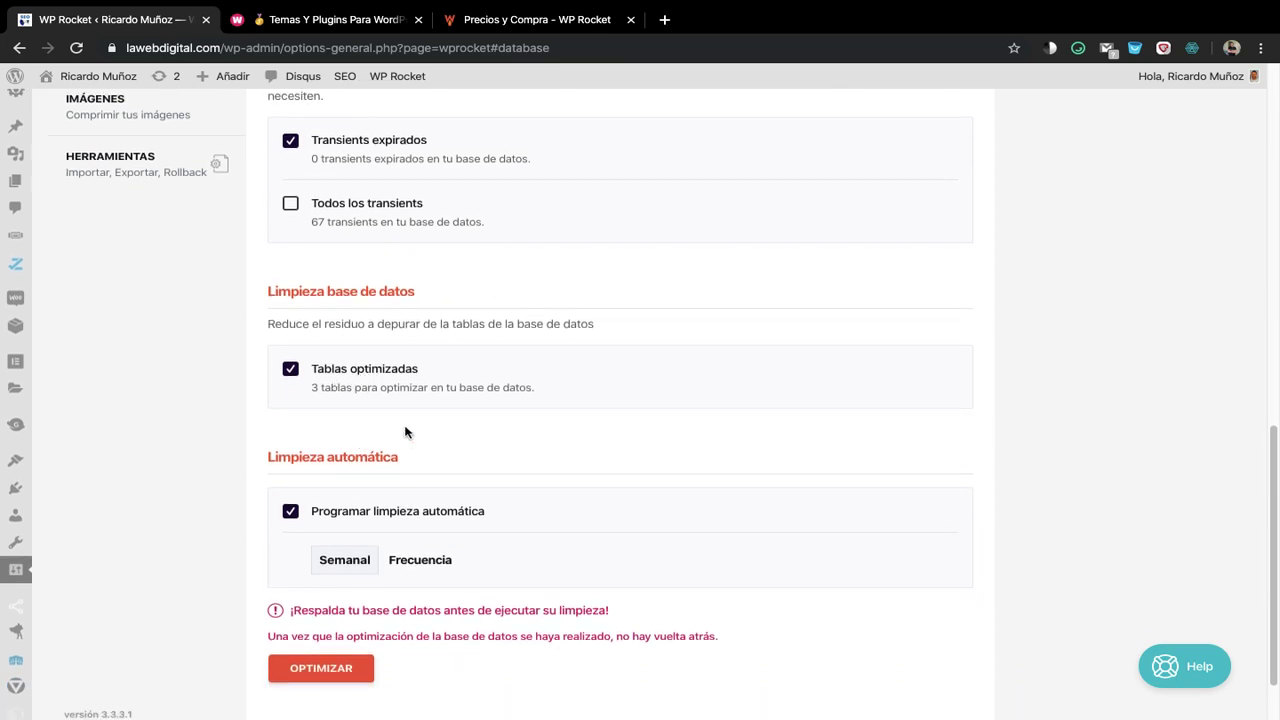
pyautogui.scroll(-1, 405, 432)
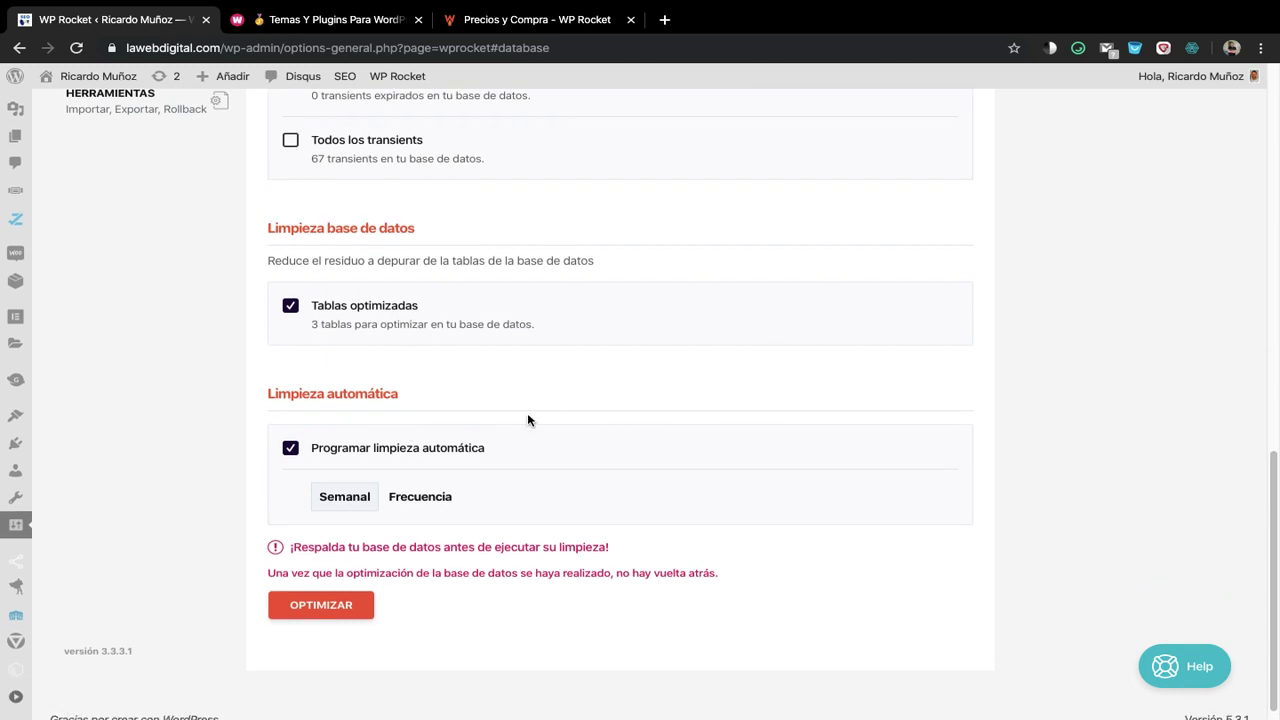
pyautogui.scroll(-1, 580, 391)
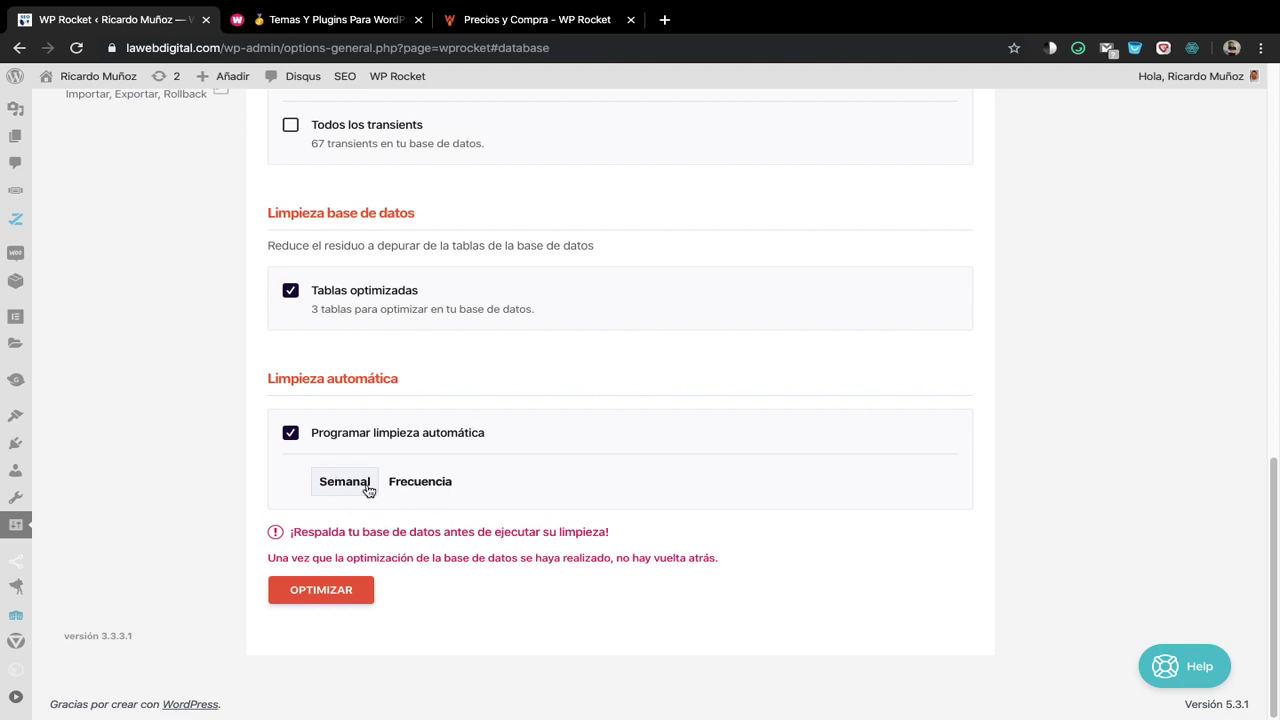
# Open the CDN settings and read the note about Cloudflare and Sucuri, the CNAME field and the file exclusions
pyautogui.scroll(5, 471, 510)
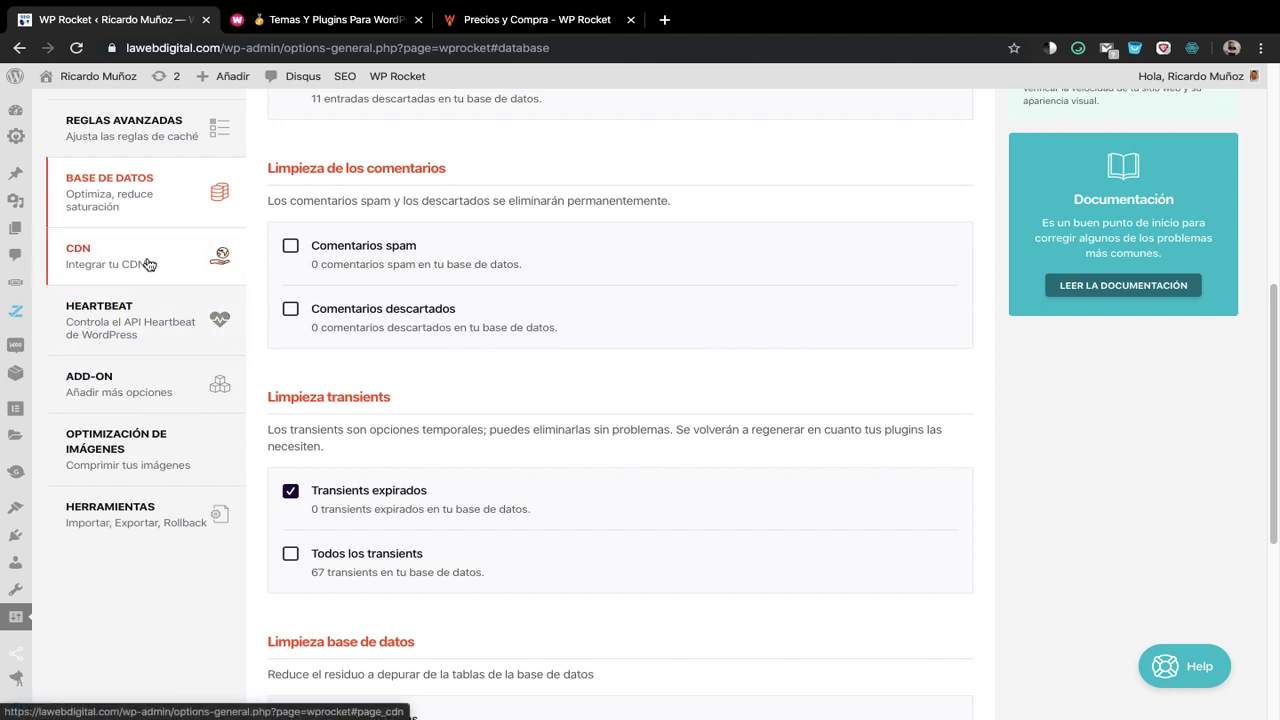
pyautogui.click(148, 261)
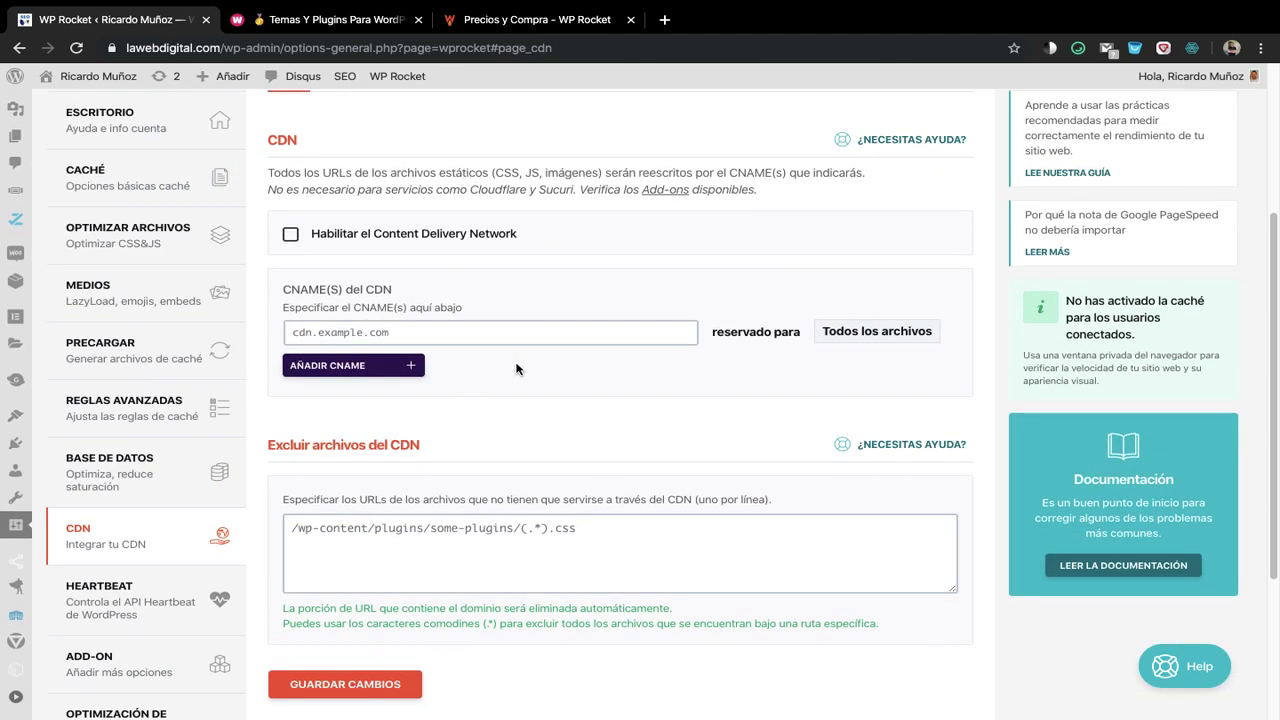
pyautogui.scroll(1, 546, 440)
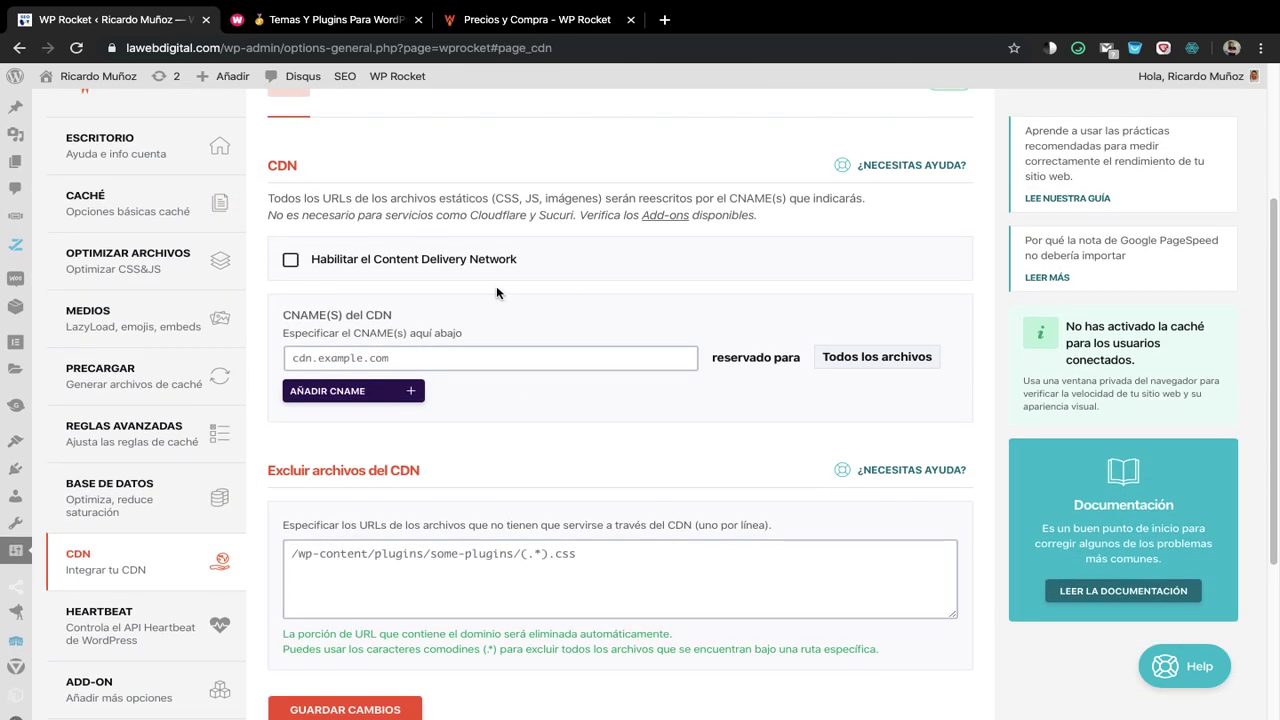
pyautogui.scroll(-1, 567, 302)
pyautogui.scroll(2, 565, 304)
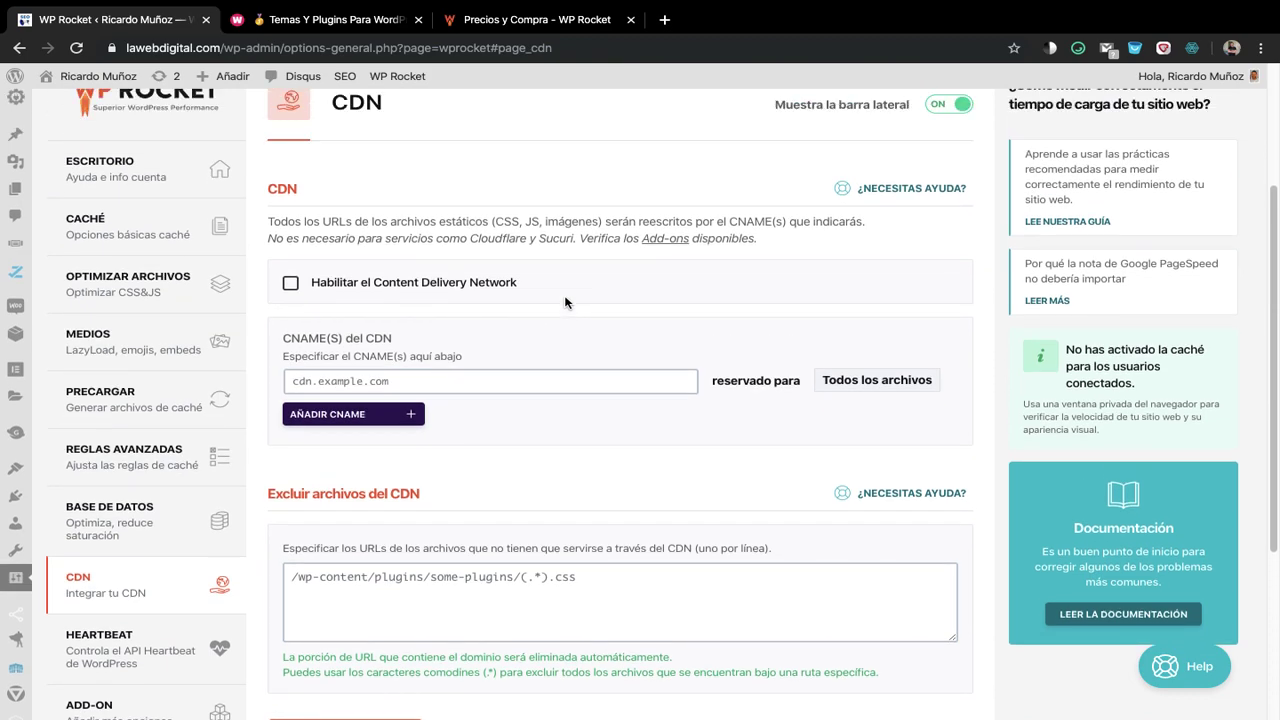
pyautogui.moveTo(471, 241); pyautogui.dragTo(510, 241)
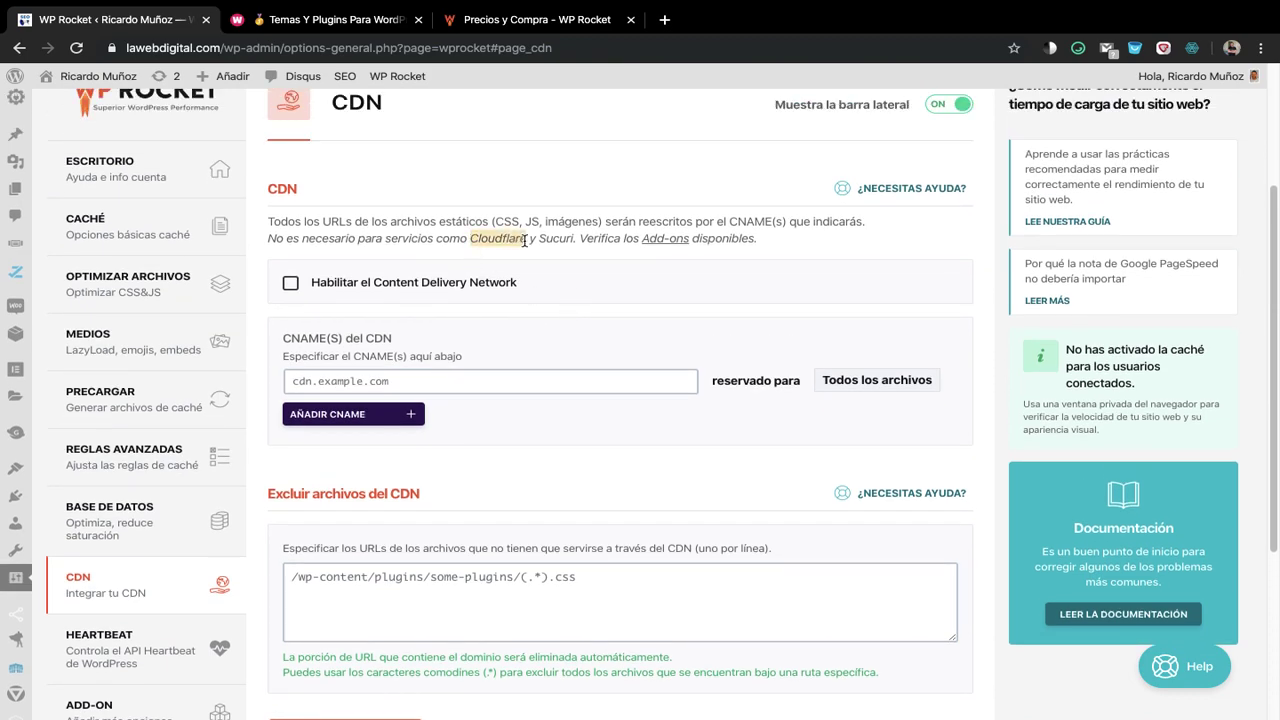
pyautogui.click(578, 279)
pyautogui.scroll(-2, 623, 296)
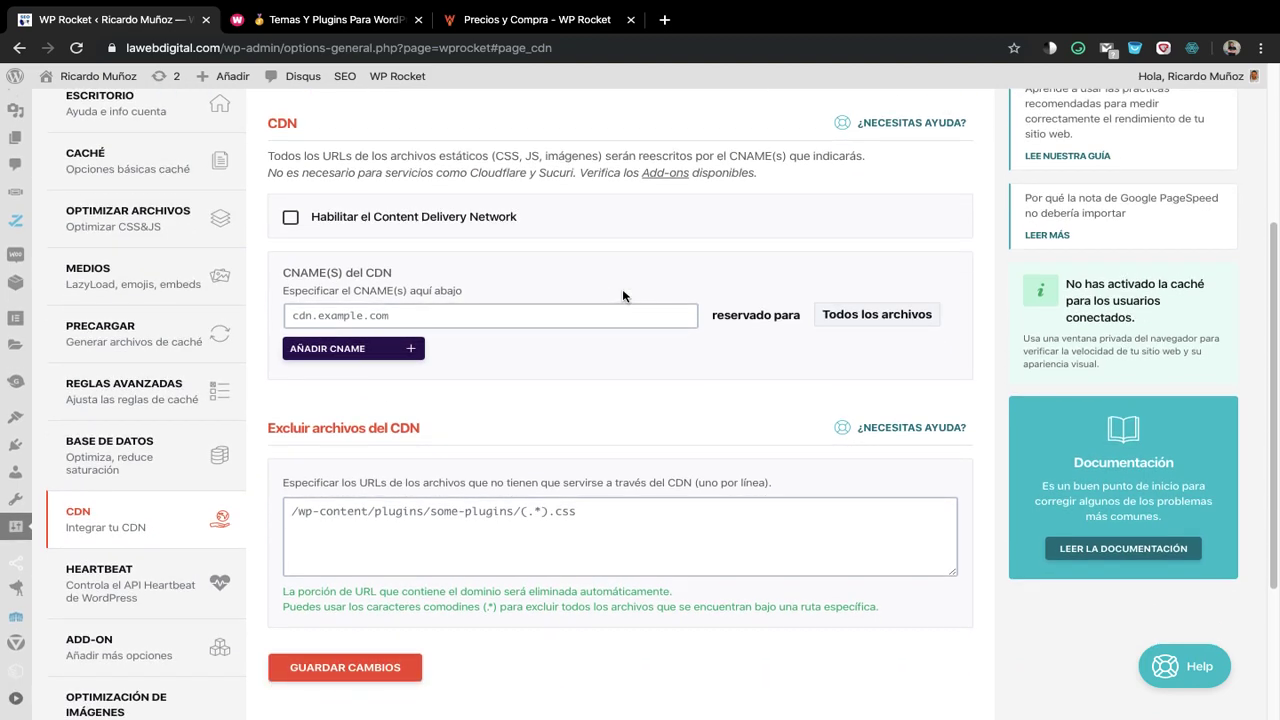
# Examine the Habilitar el Content Delivery Network option, the CNAME(S) del CDN field and the note on Cloudflare and Sucuri
pyautogui.scroll(-2, 623, 291)
pyautogui.scroll(-1, 623, 296)
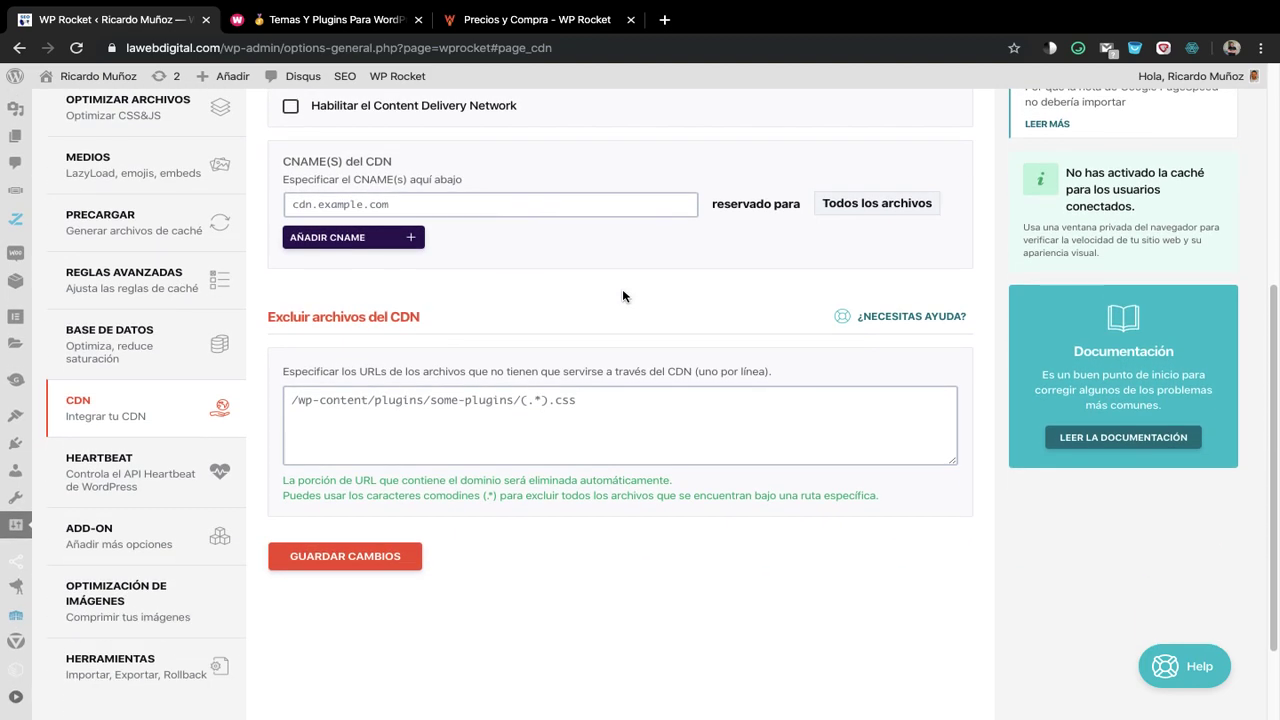
pyautogui.scroll(3, 623, 296)
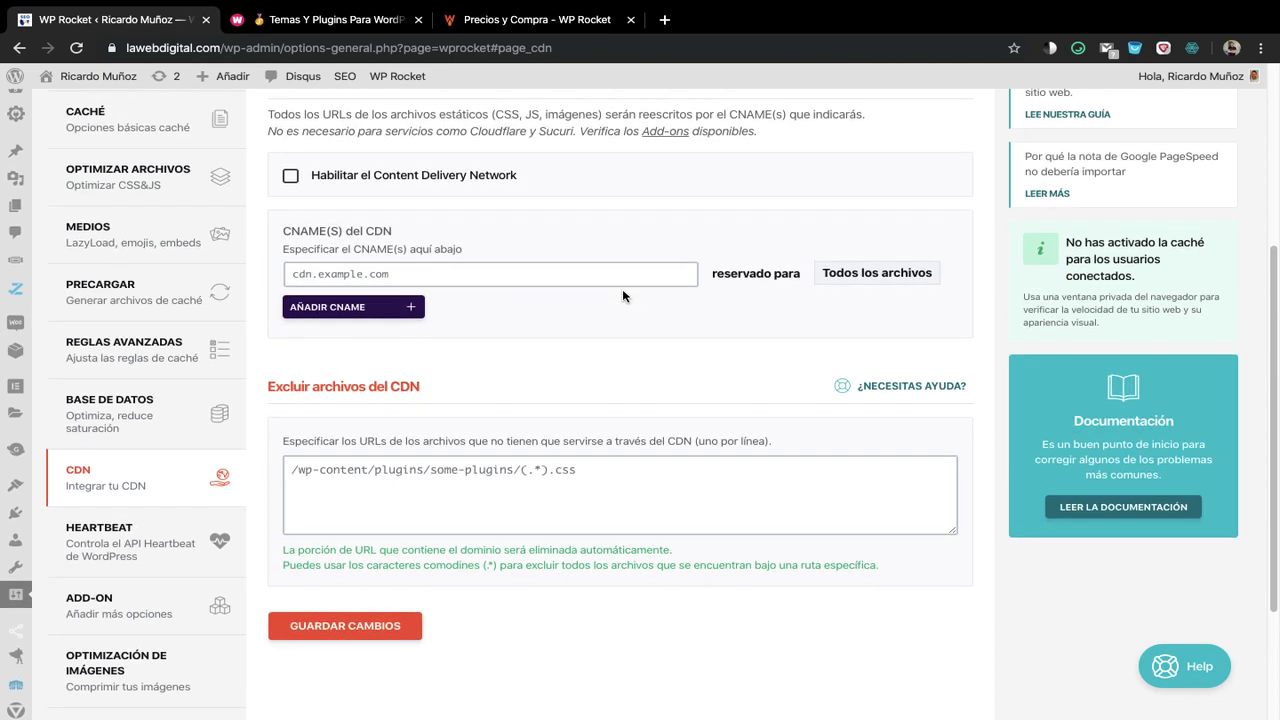
pyautogui.scroll(-1, 623, 296)
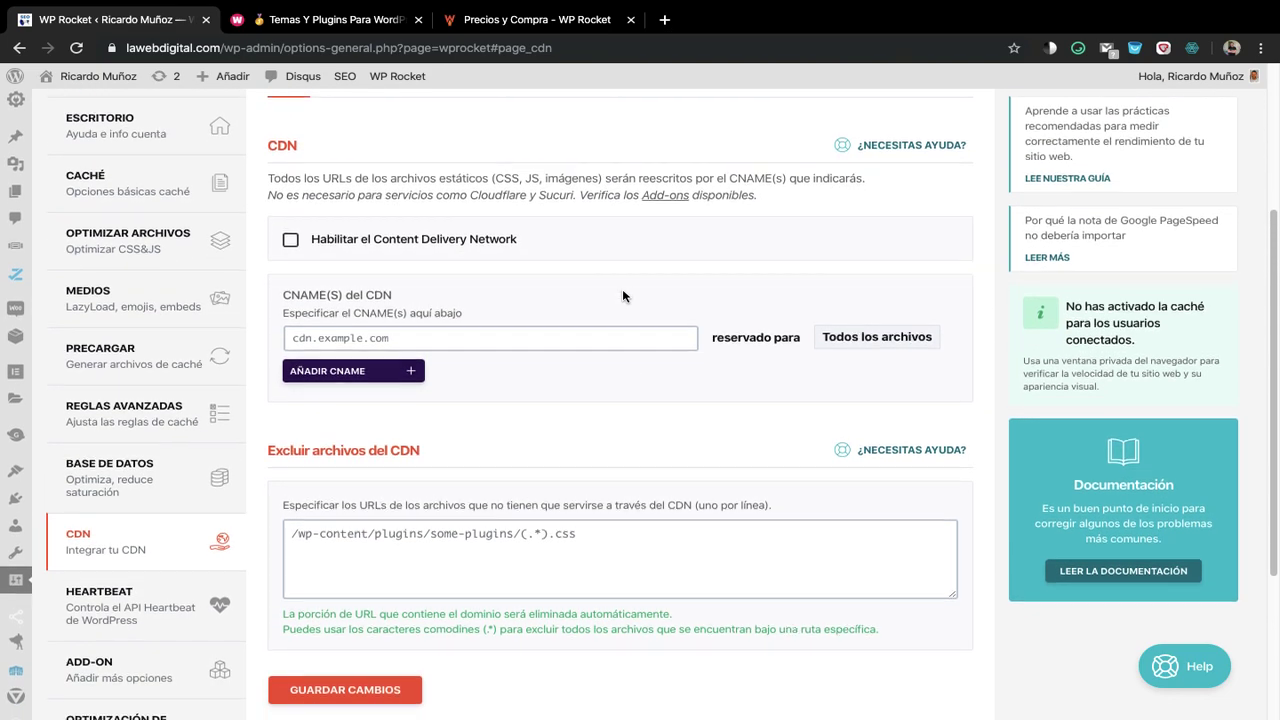
pyautogui.scroll(-3, 623, 296)
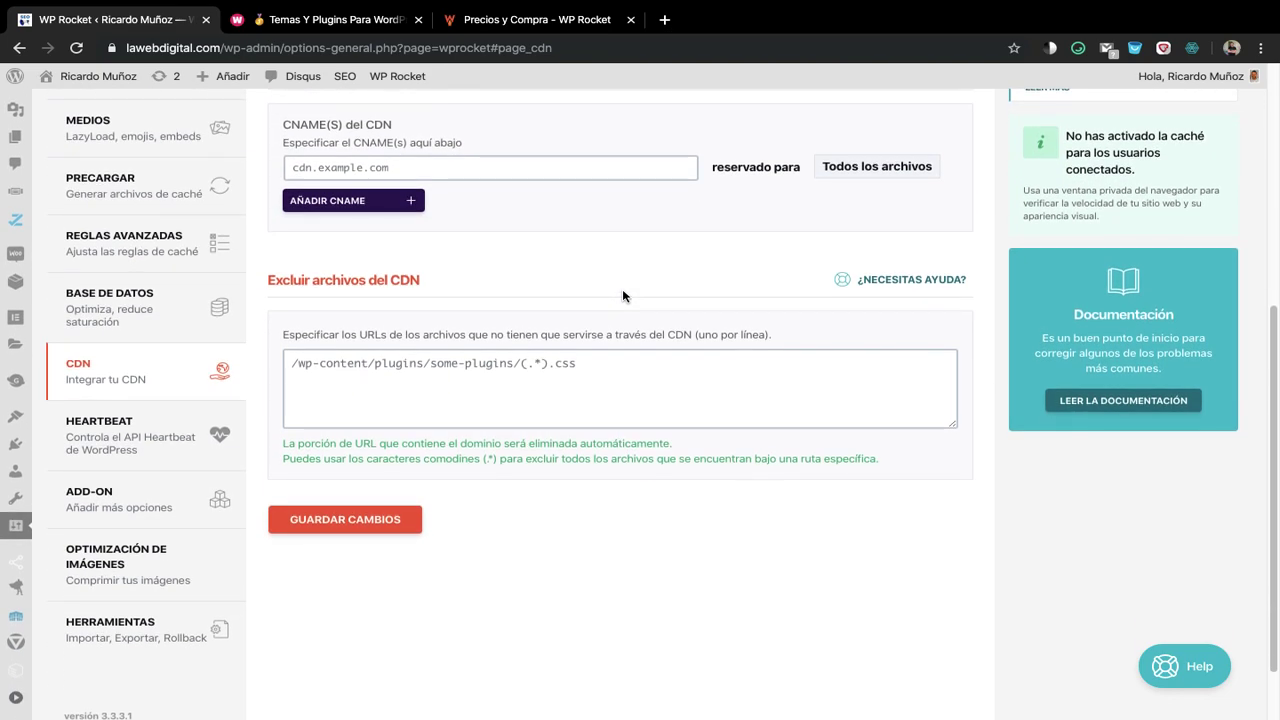
pyautogui.scroll(4, 623, 296)
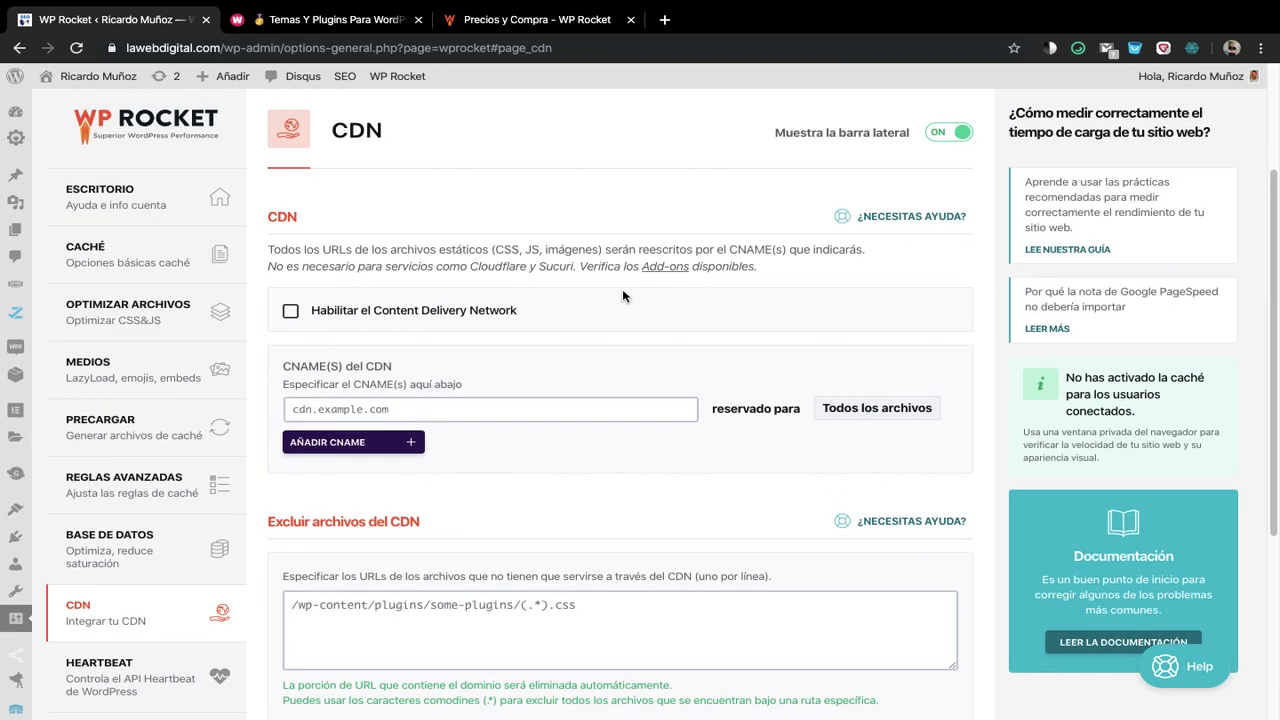
pyautogui.scroll(-1, 623, 296)
pyautogui.scroll(-2, 622, 296)
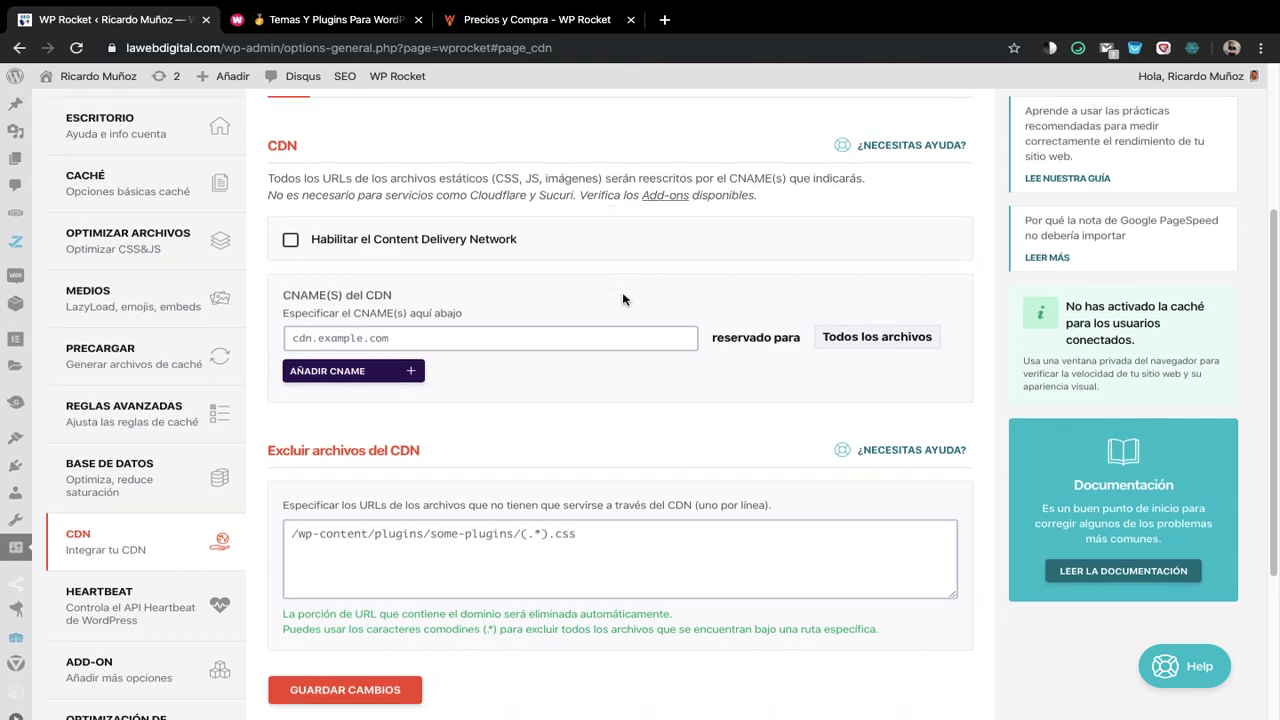
pyautogui.scroll(1, 622, 298)
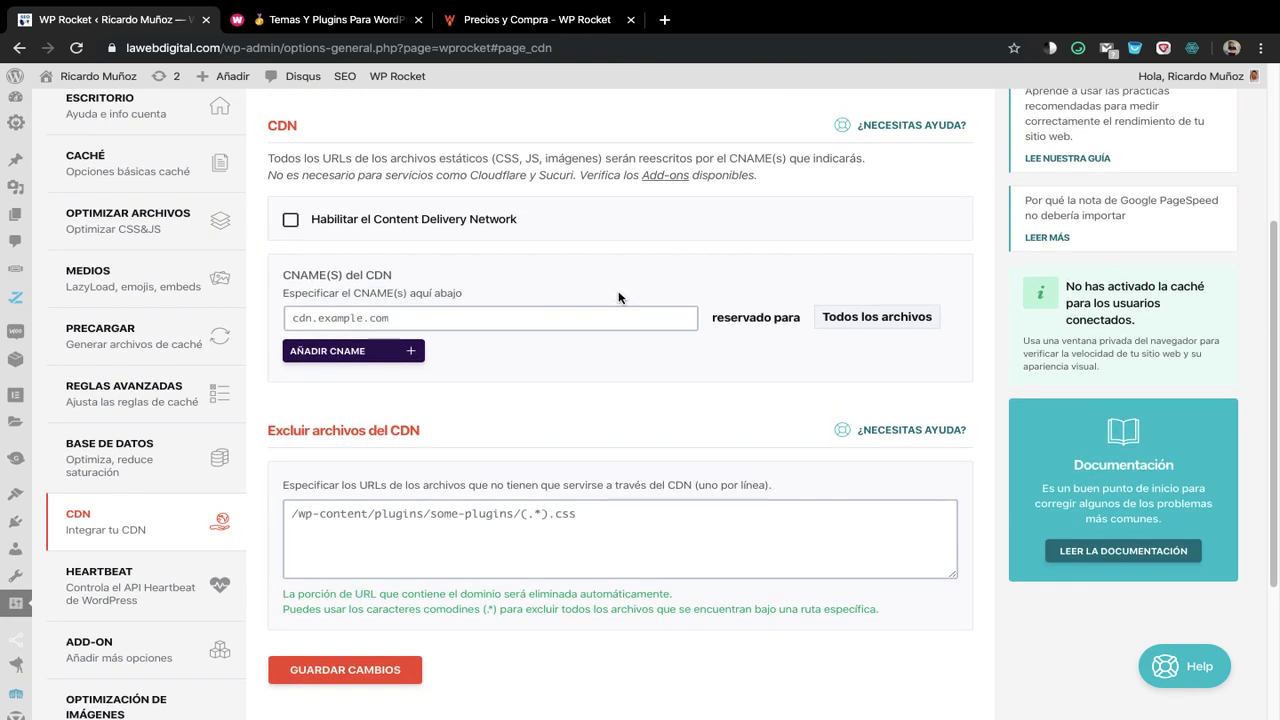
pyautogui.scroll(-1, 557, 262)
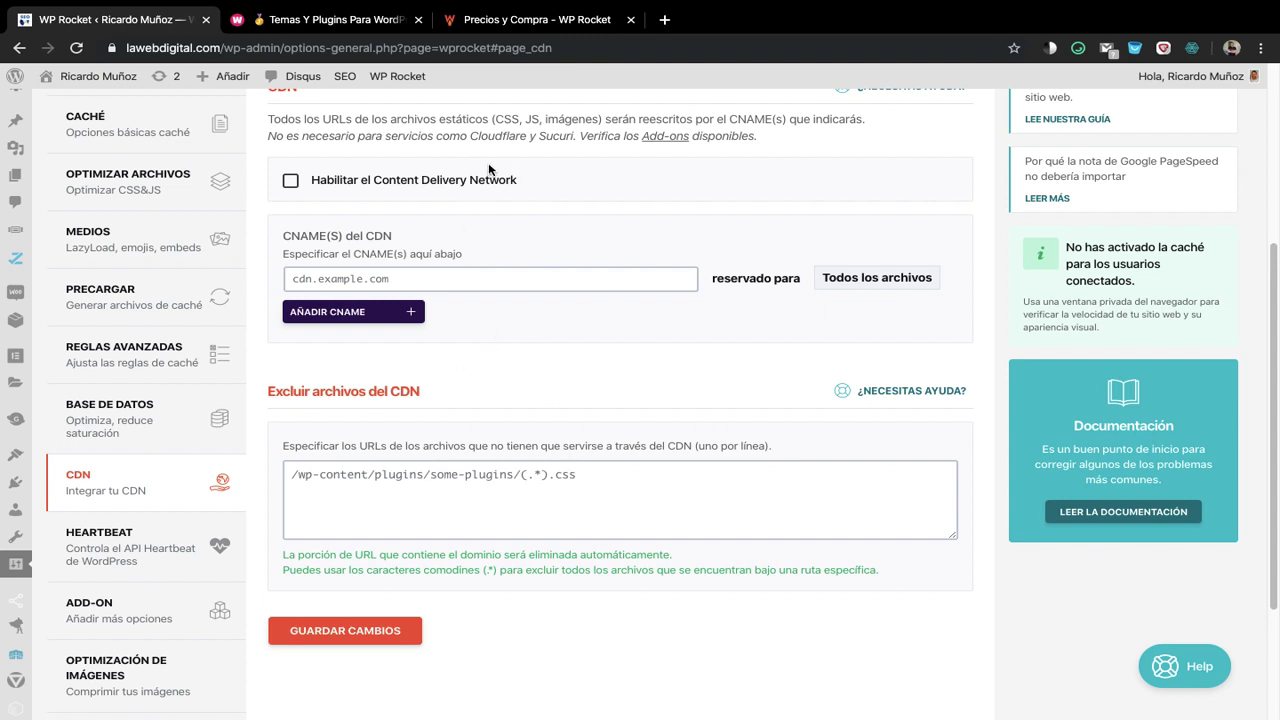
pyautogui.scroll(1, 601, 245)
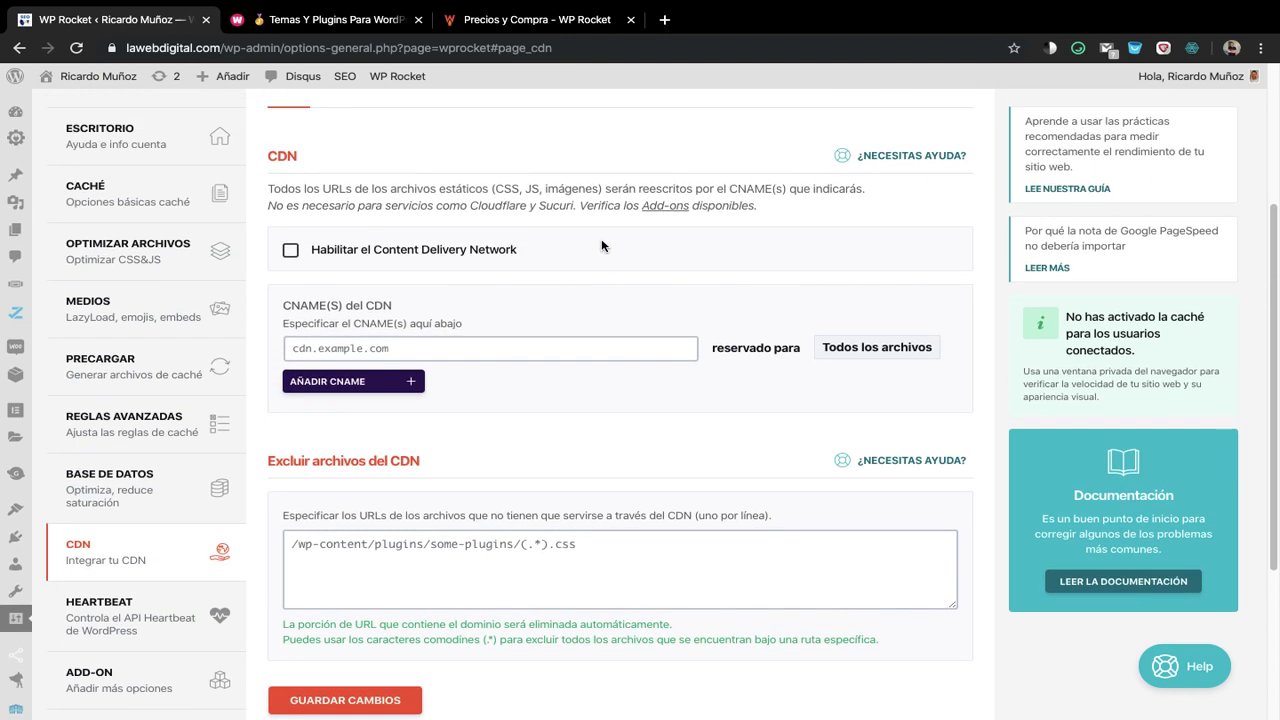
pyautogui.scroll(-1, 601, 245)
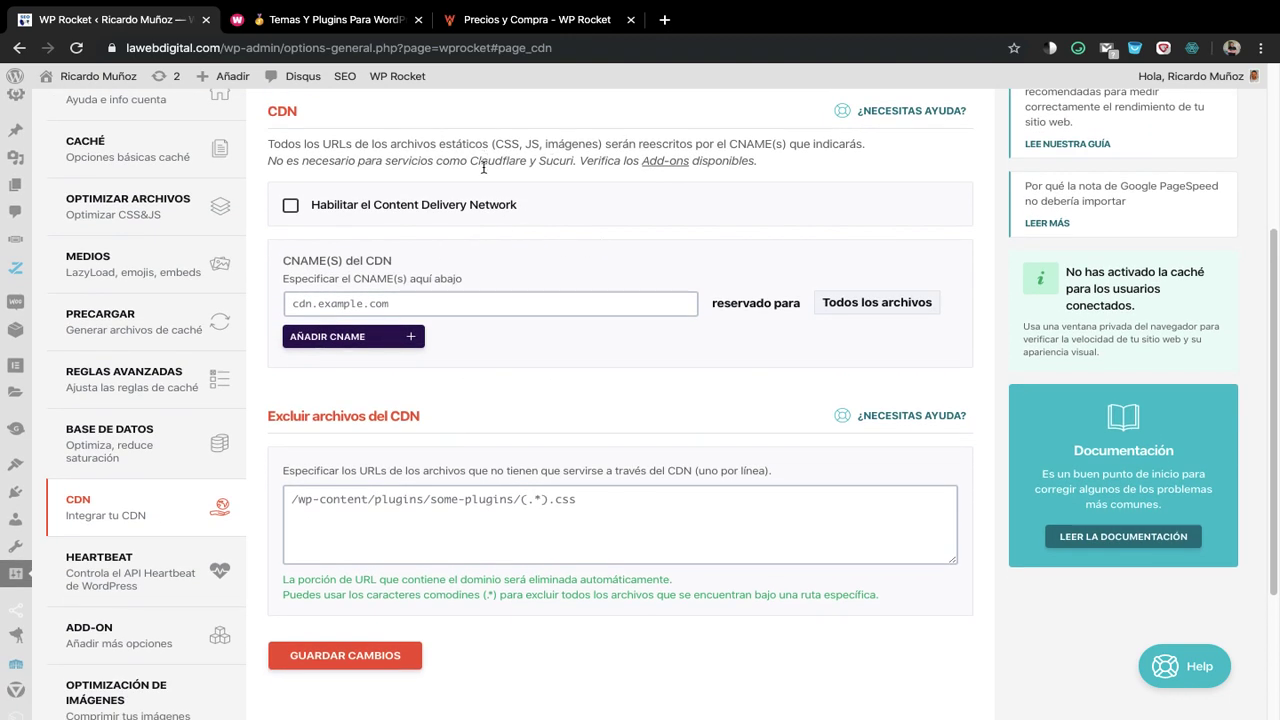
# Inspect the Excluir archivos del CDN section and place the cursor in its URL exclusion field
pyautogui.scroll(-1, 544, 235)
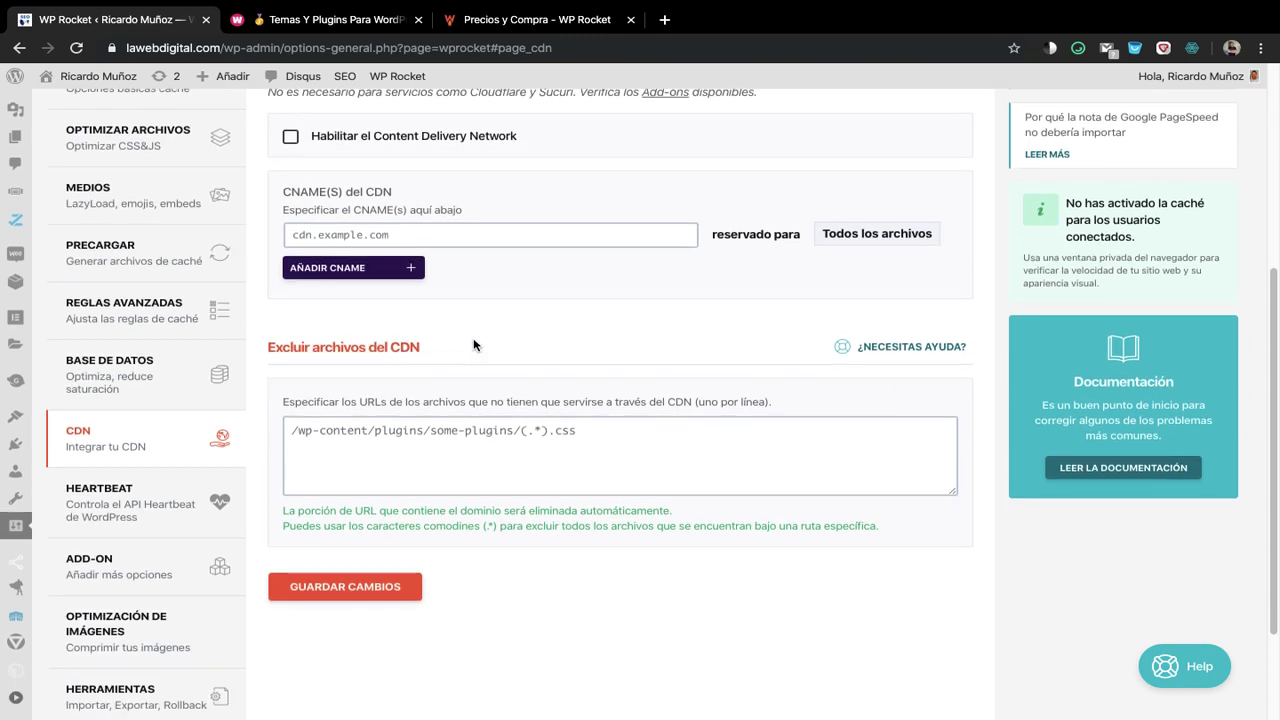
pyautogui.scroll(-1, 550, 332)
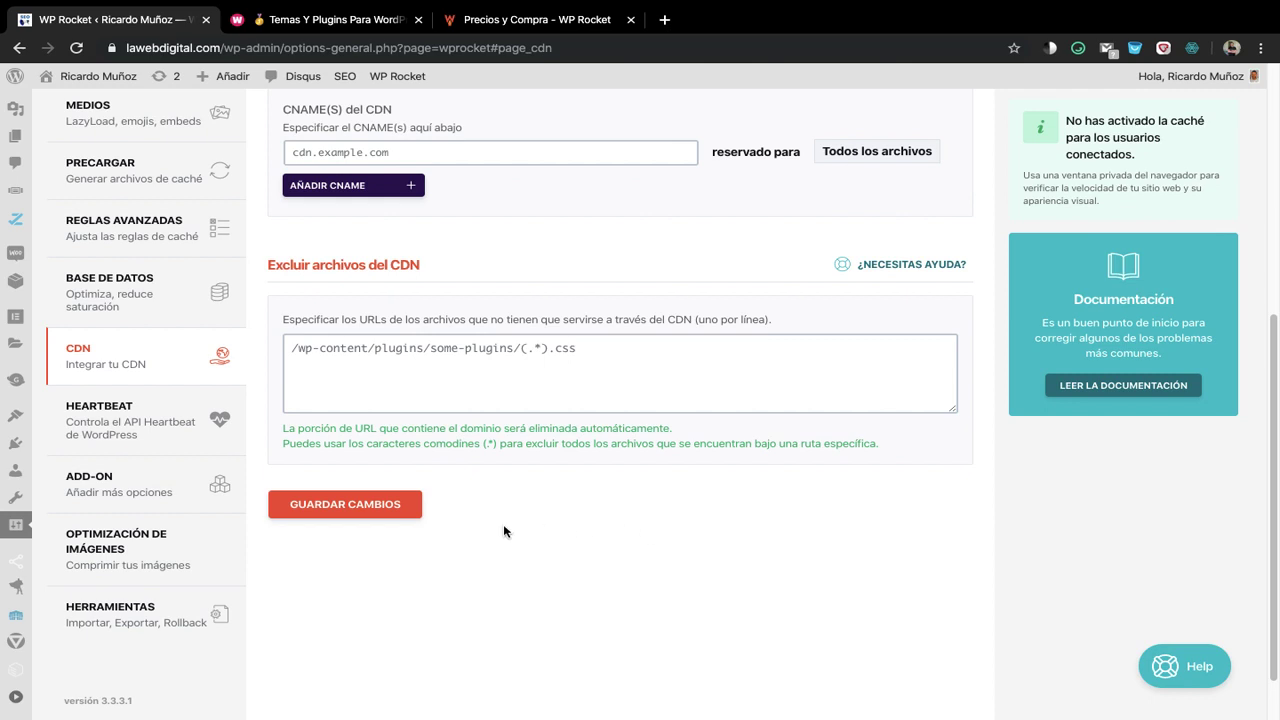
pyautogui.click(384, 363)
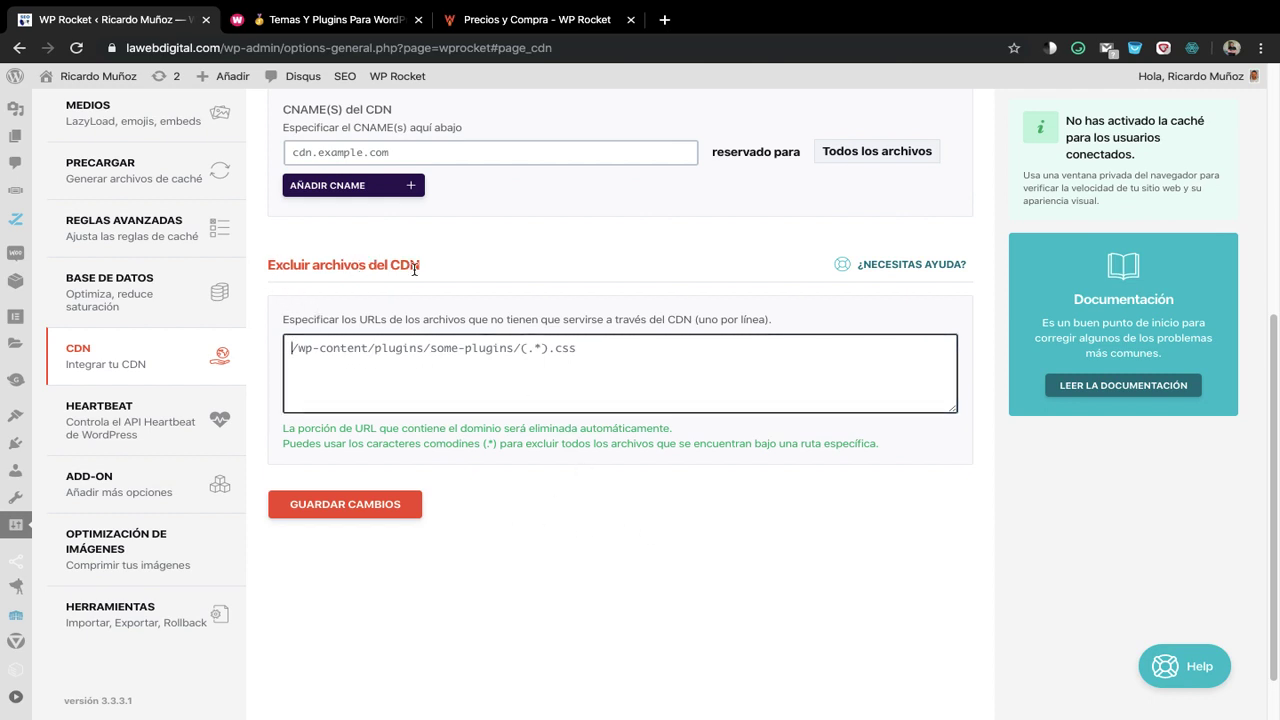
# Open the Heartbeat settings and read the explanation about reducing or disabling Heartbeat API activity
pyautogui.click(88, 427)
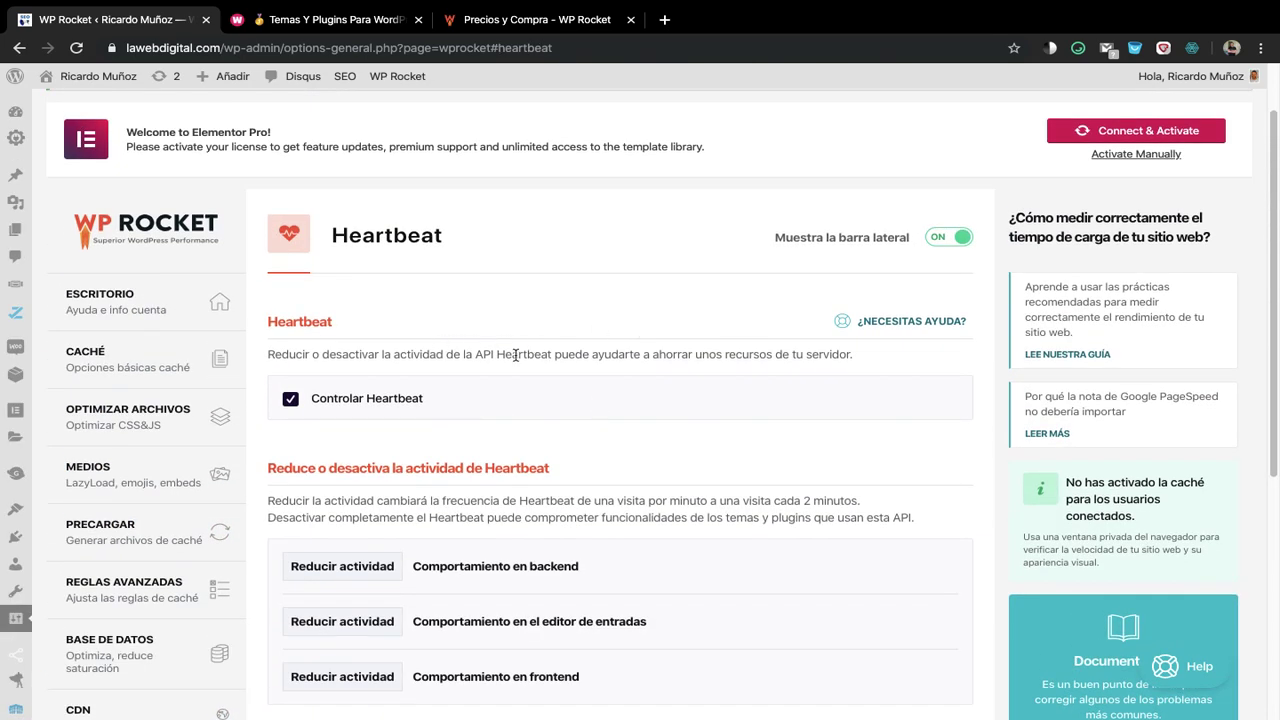
pyautogui.scroll(-3, 550, 396)
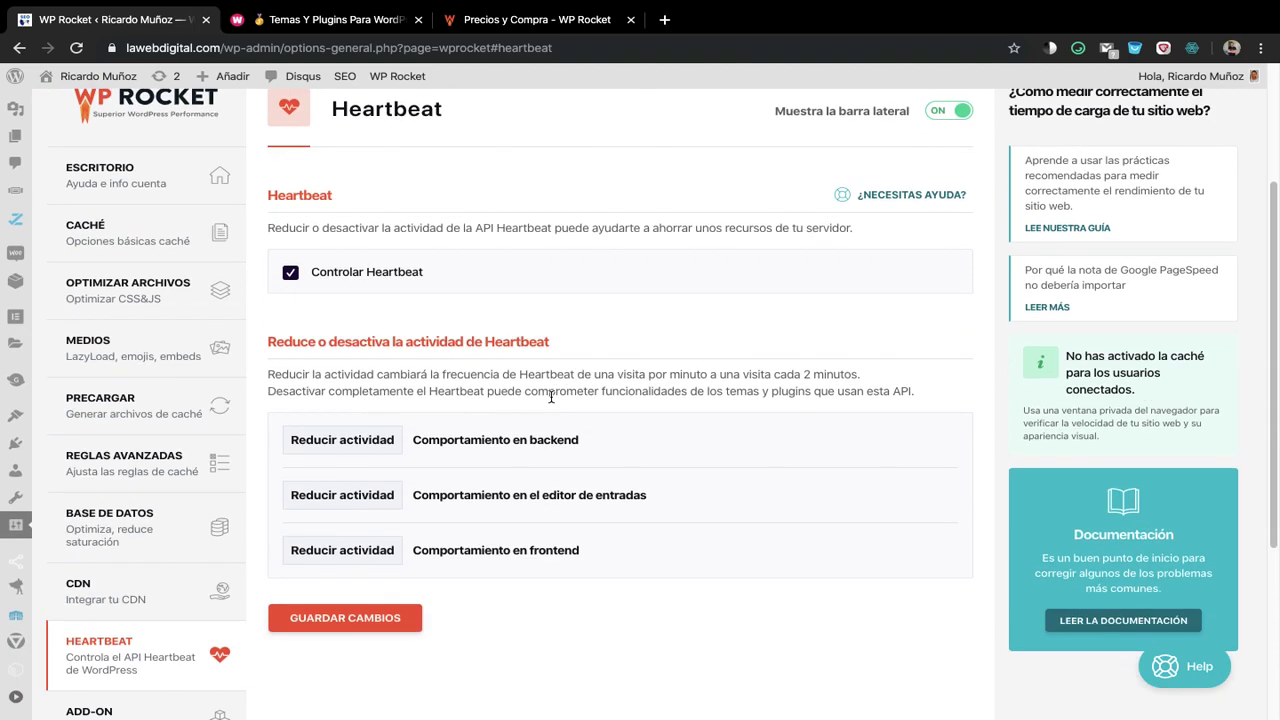
pyautogui.scroll(-2, 679, 386)
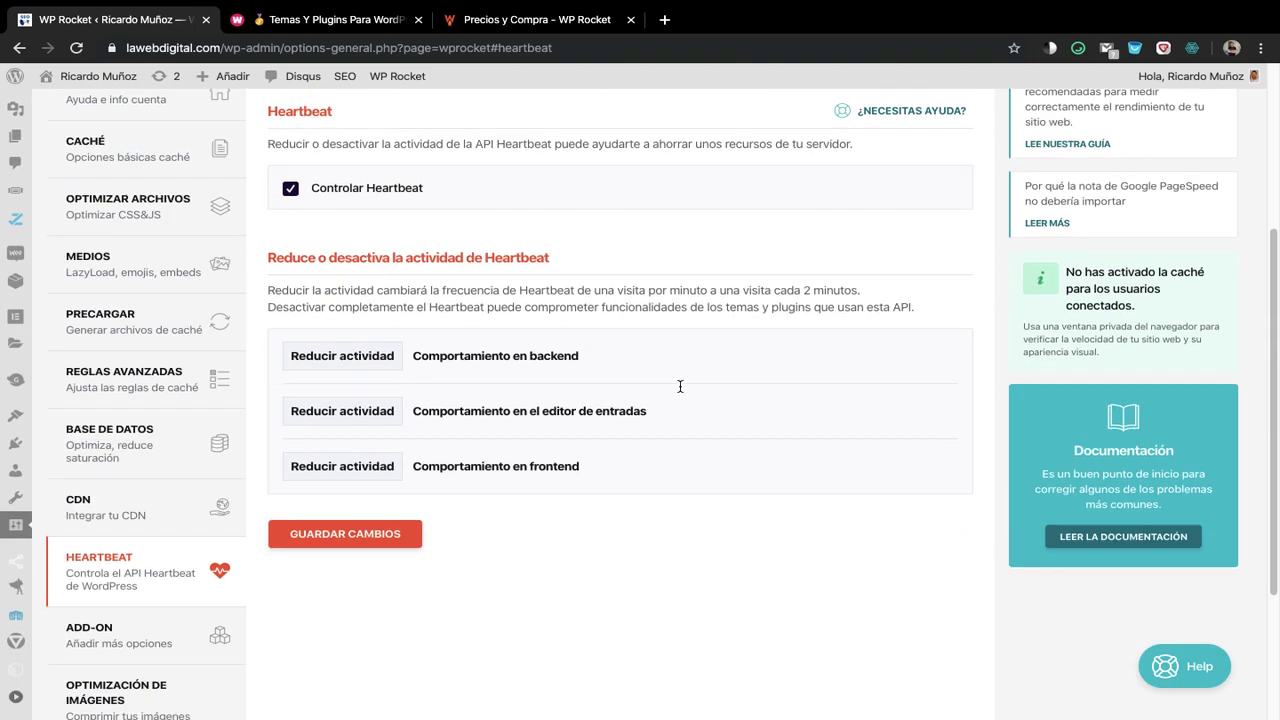
pyautogui.scroll(-1, 708, 483)
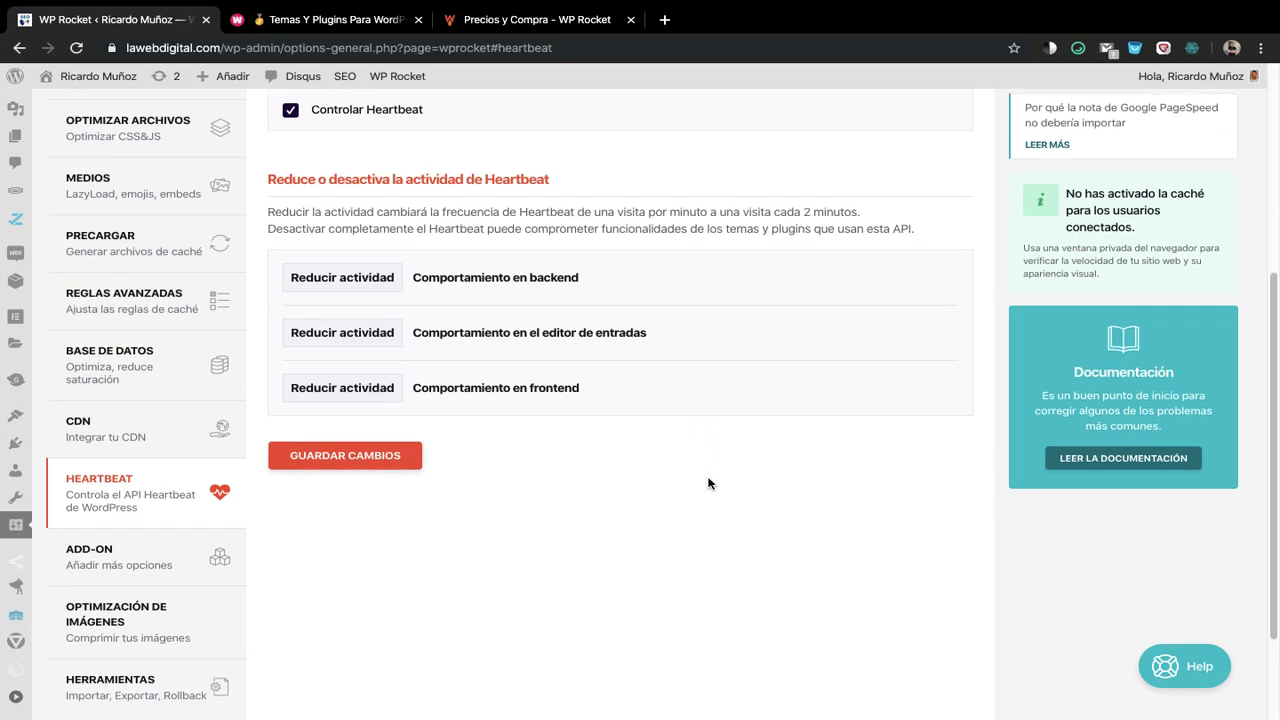
pyautogui.scroll(1, 716, 467)
pyautogui.scroll(2, 716, 467)
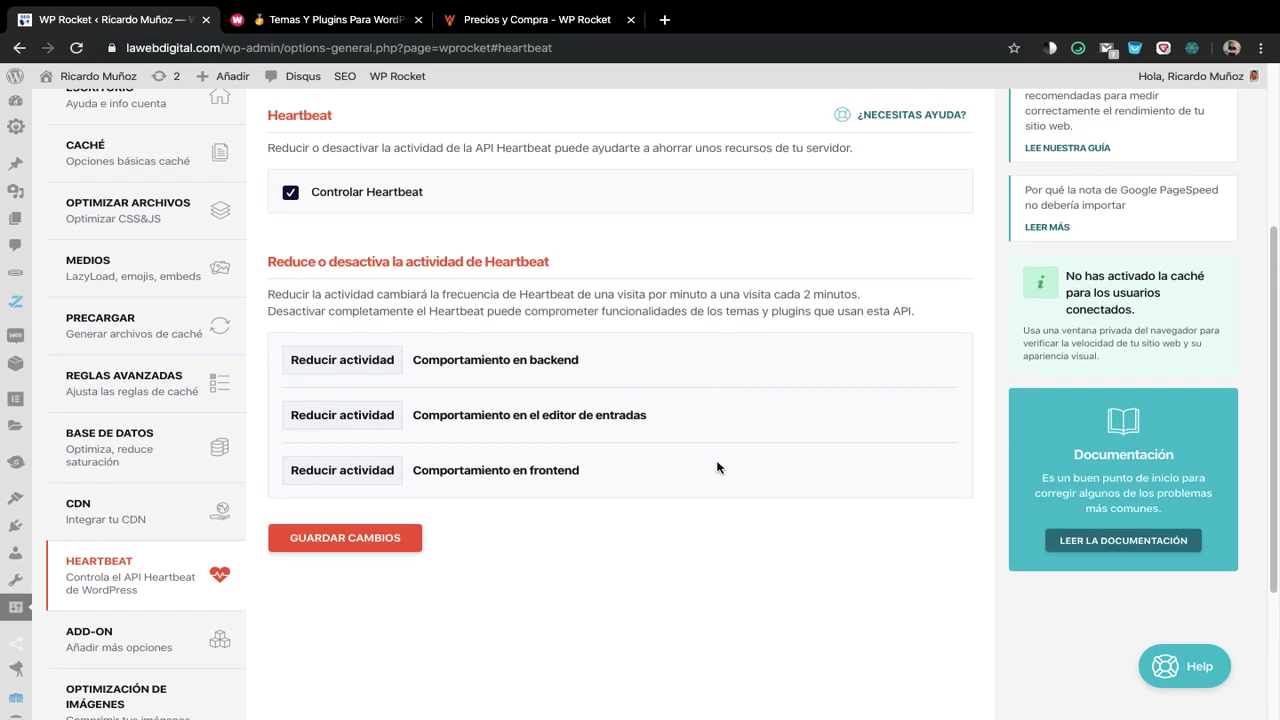
pyautogui.scroll(-2, 651, 473)
pyautogui.scroll(-1, 651, 473)
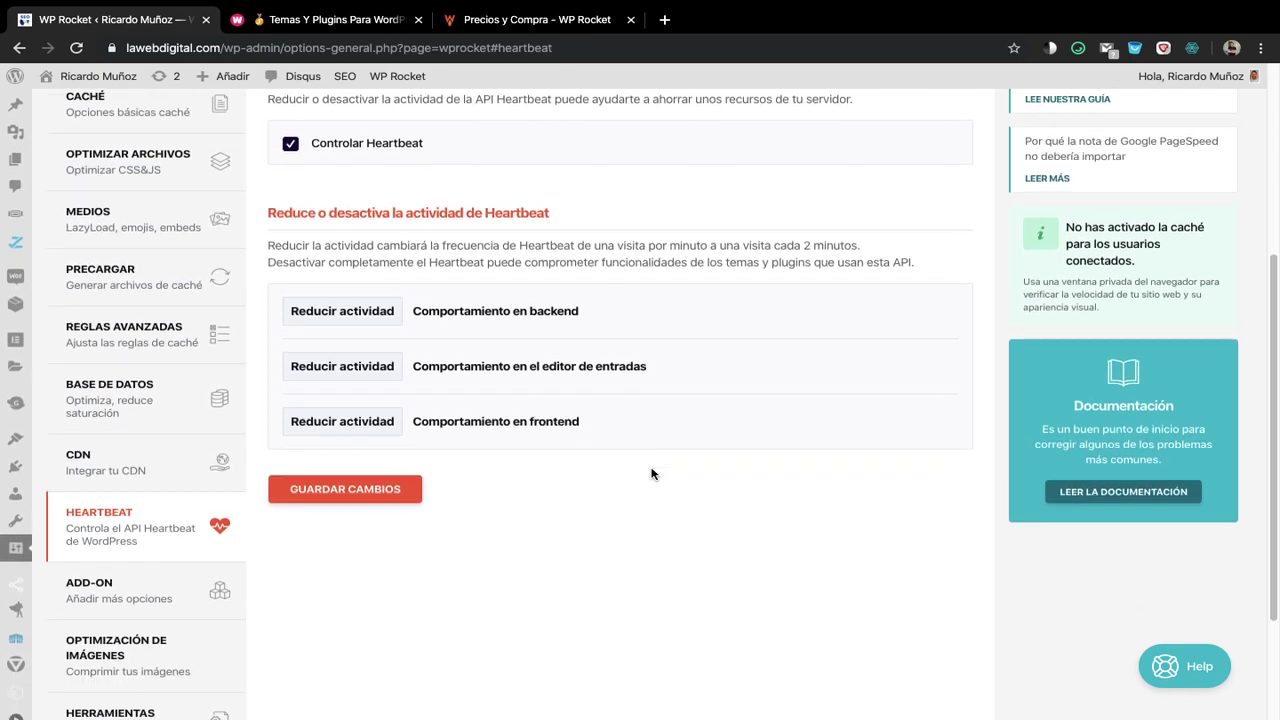
# Check the Controlar Heartbeat option and the activity settings for backend, post editor and frontend
pyautogui.scroll(2, 651, 473)
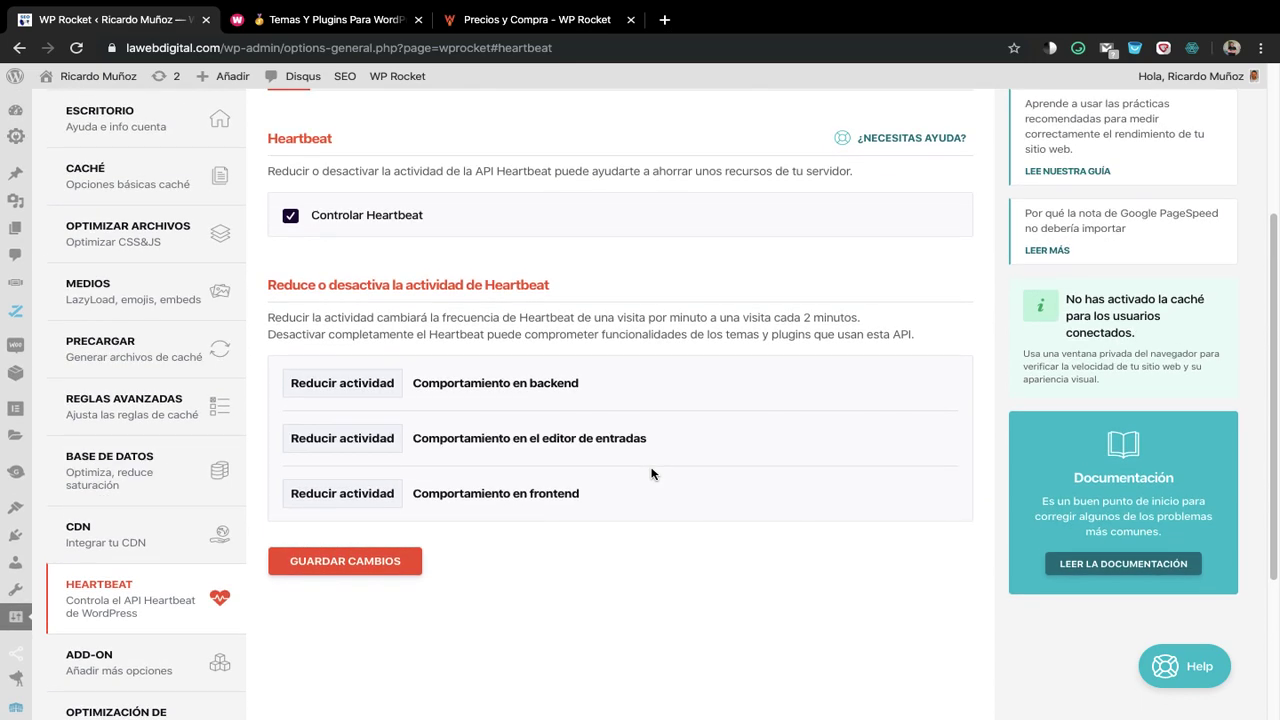
pyautogui.scroll(-2, 651, 473)
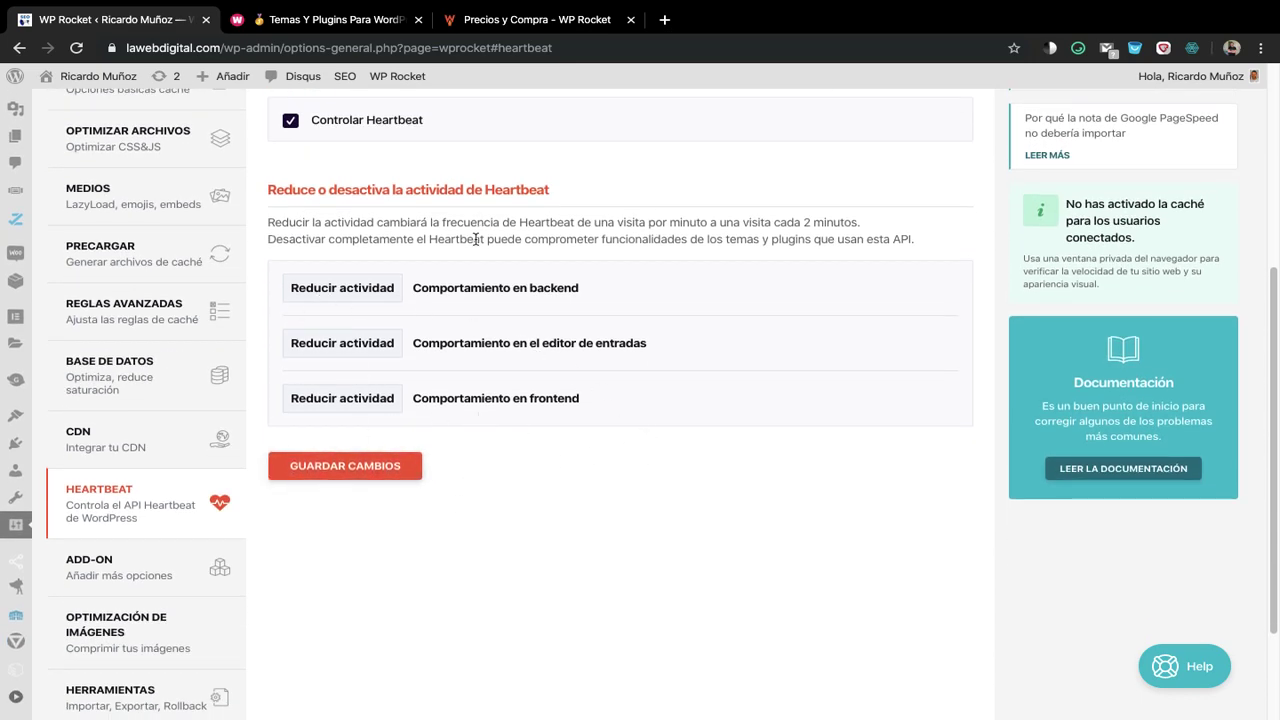
pyautogui.scroll(4, 507, 479)
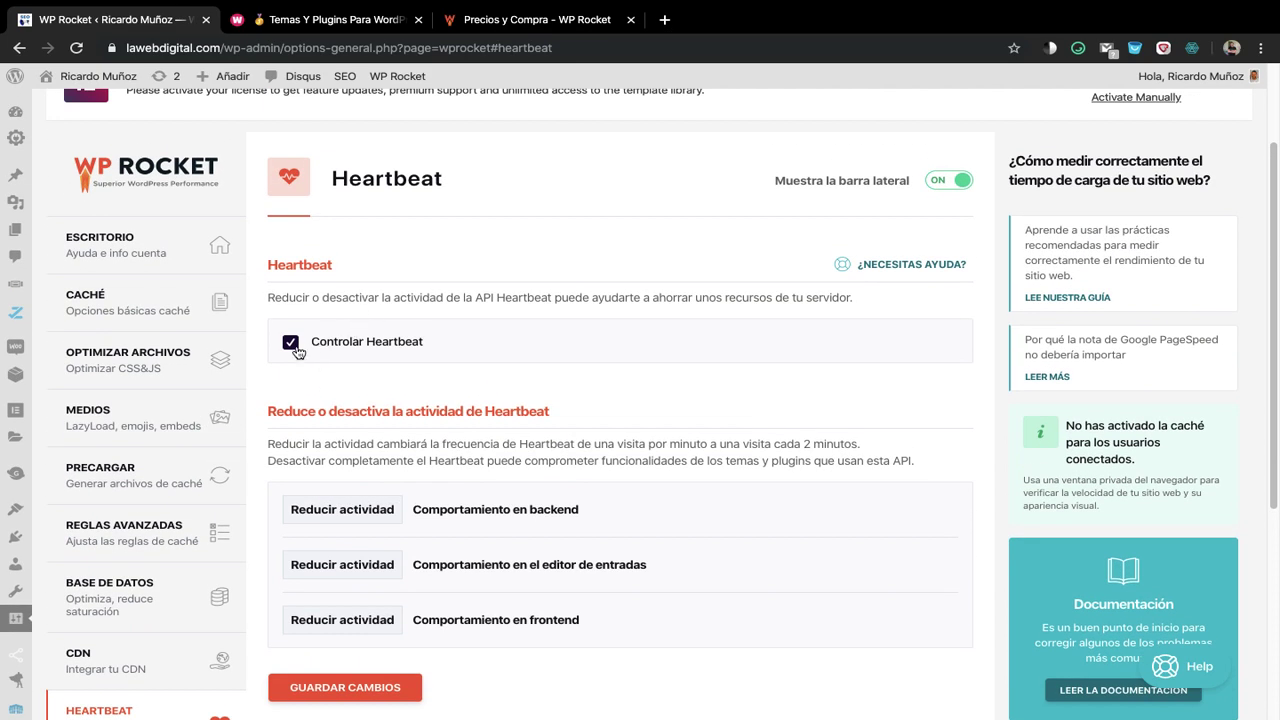
pyautogui.scroll(-4, 385, 495)
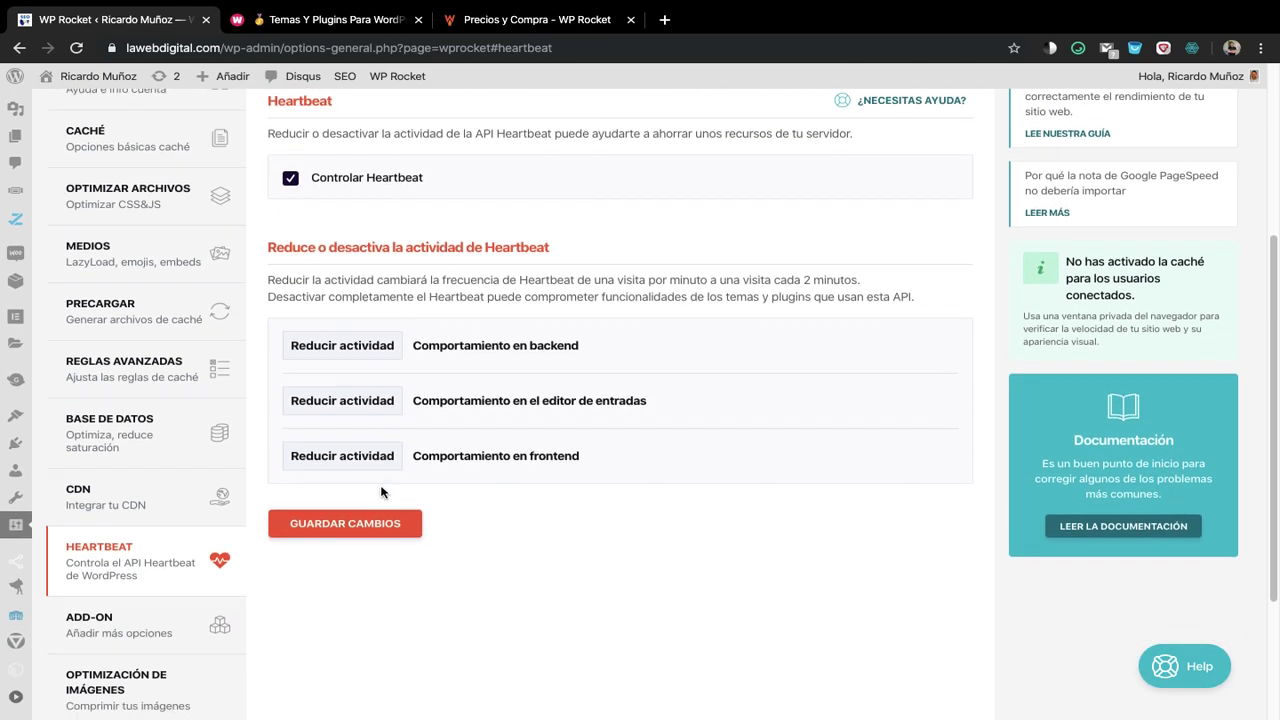
pyautogui.scroll(-2, 547, 618)
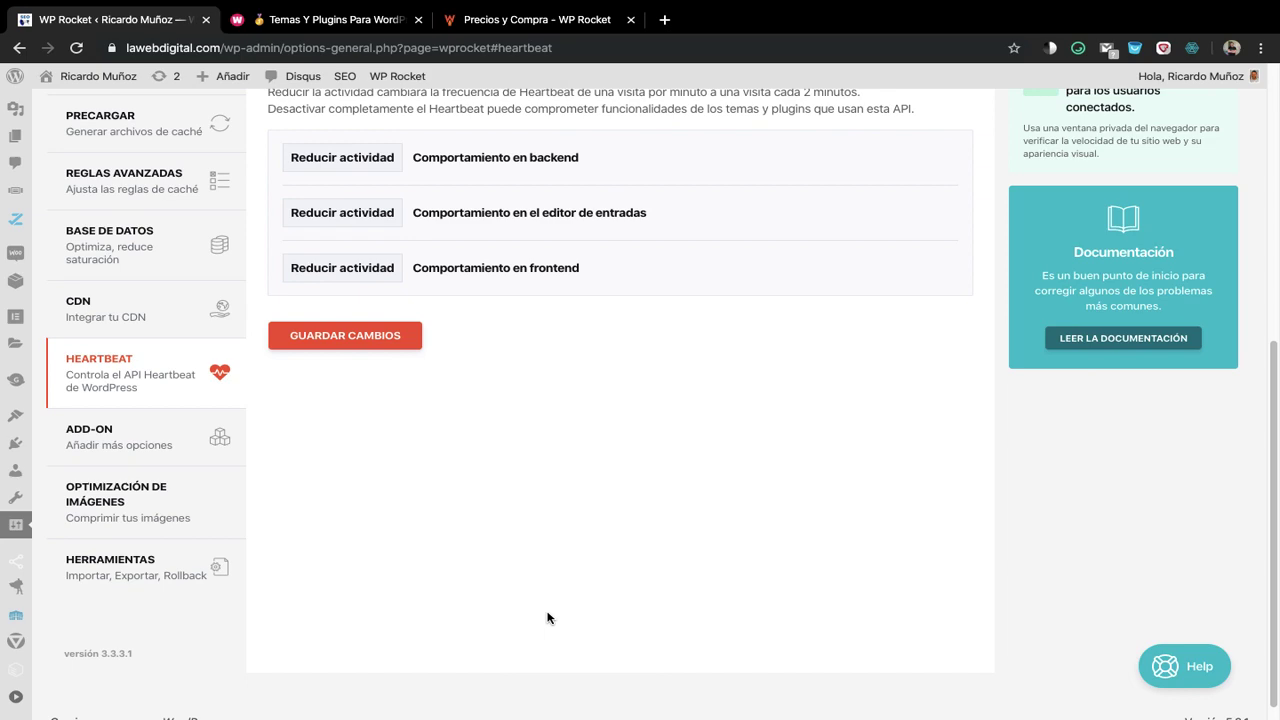
# Open the Add-on settings and review the one-click add-ons for Google Tracking, Facebook Pixel and Varnish
pyautogui.click(152, 430)
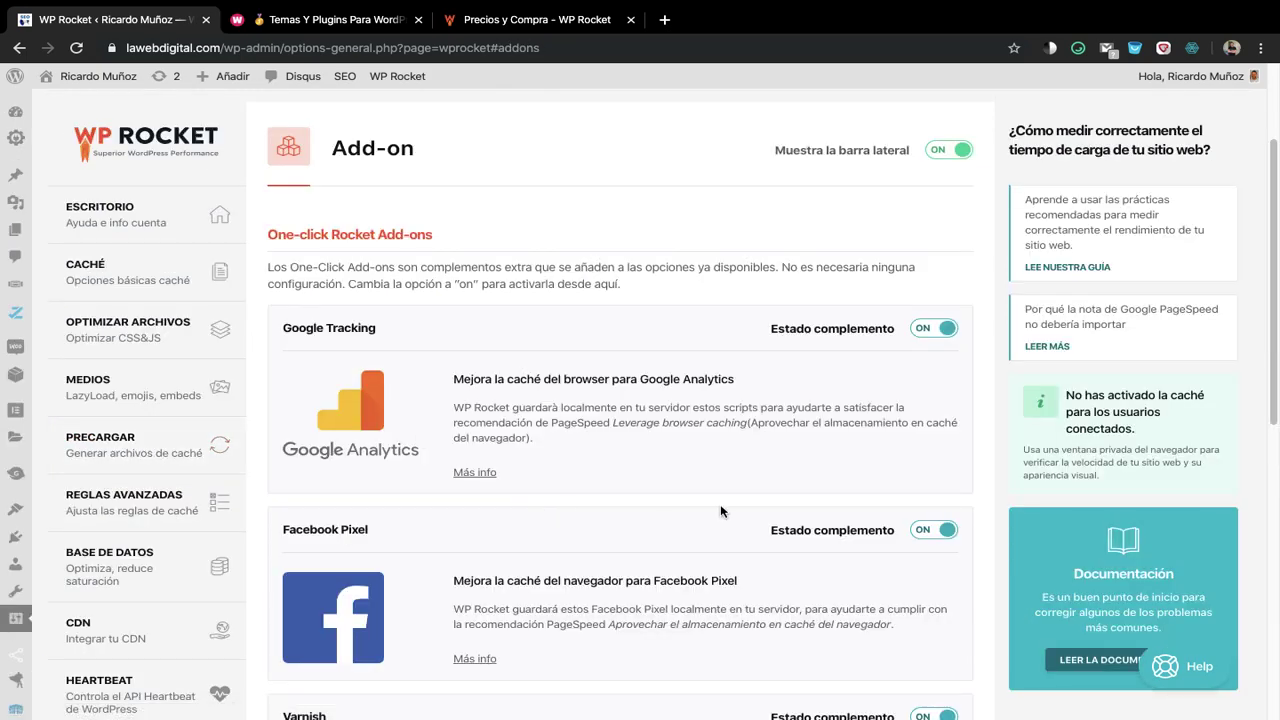
pyautogui.scroll(-1, 720, 511)
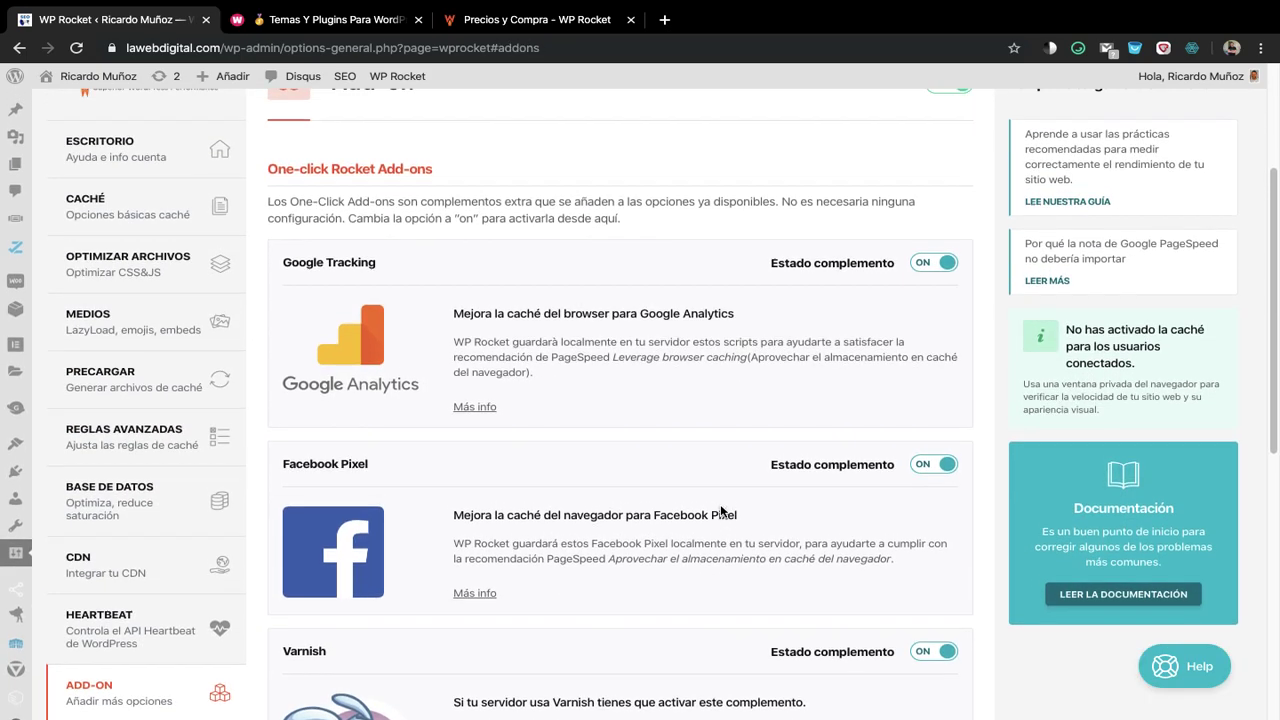
pyautogui.scroll(1, 720, 511)
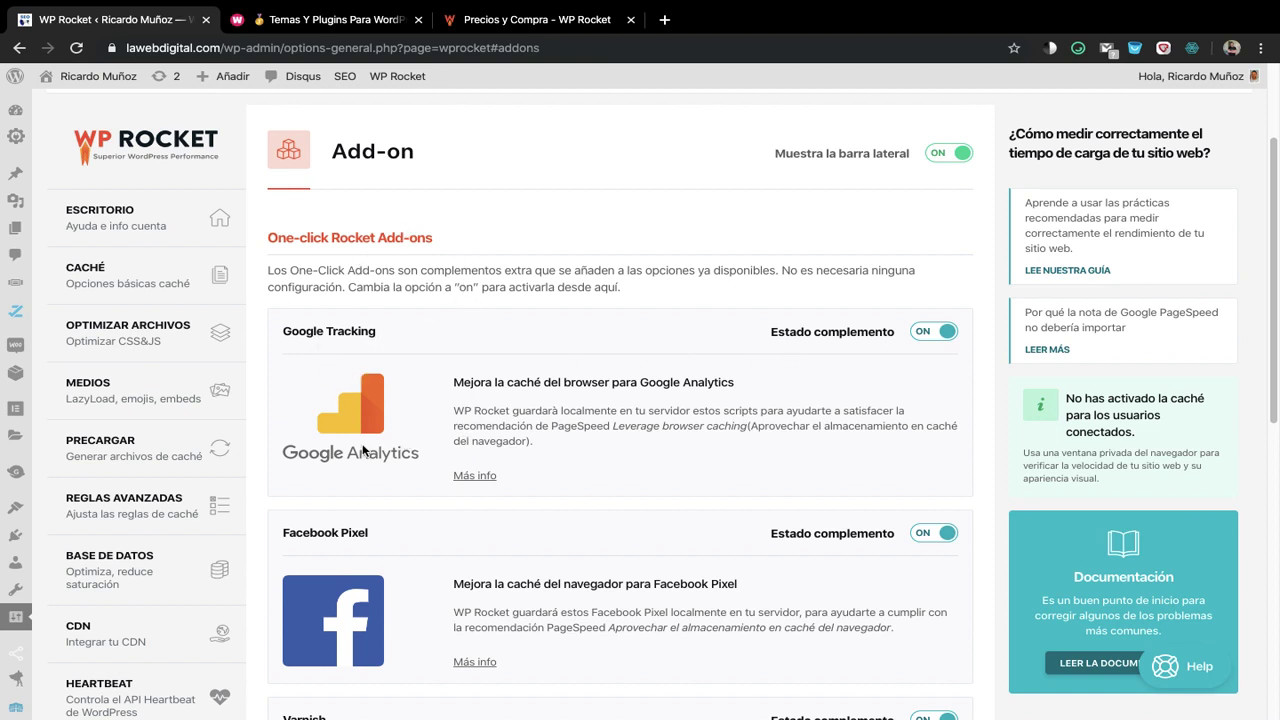
pyautogui.scroll(-2, 644, 522)
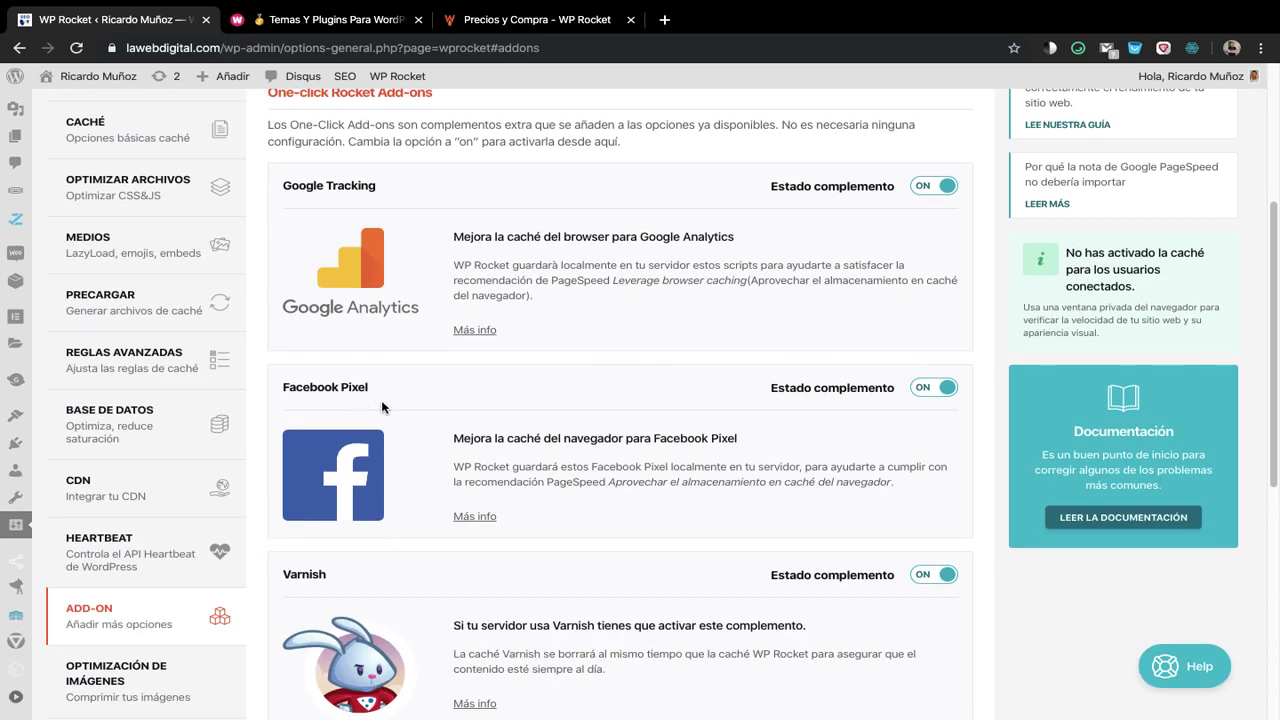
pyautogui.scroll(-3, 531, 408)
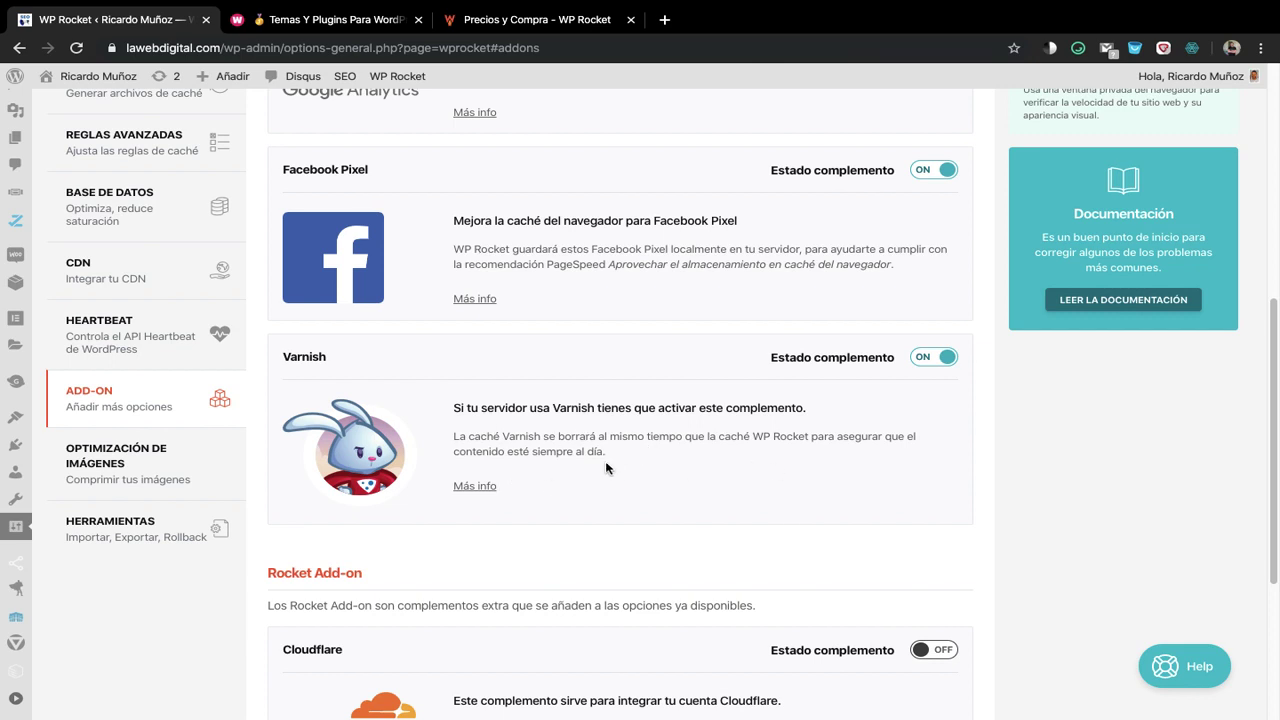
pyautogui.scroll(-1, 591, 472)
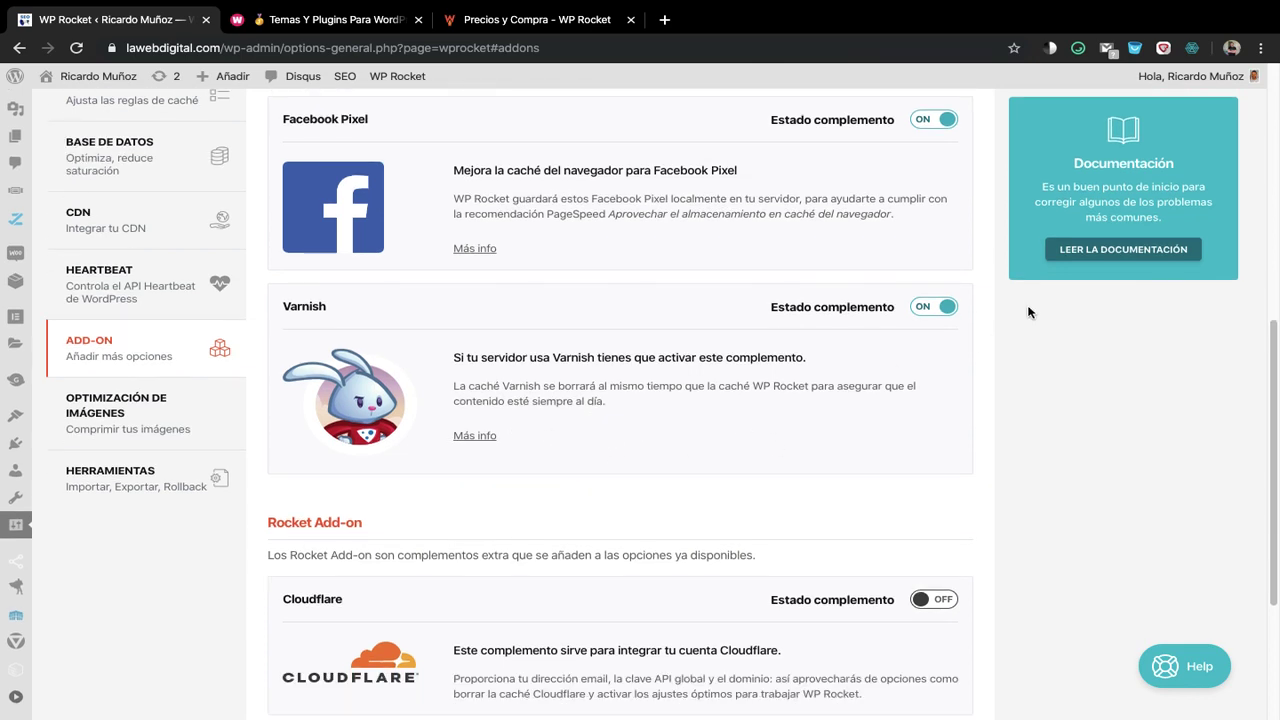
# Review the Cloudflare and Sucuri entries under Rocket Add-on and their API key requirements
pyautogui.scroll(-4, 656, 463)
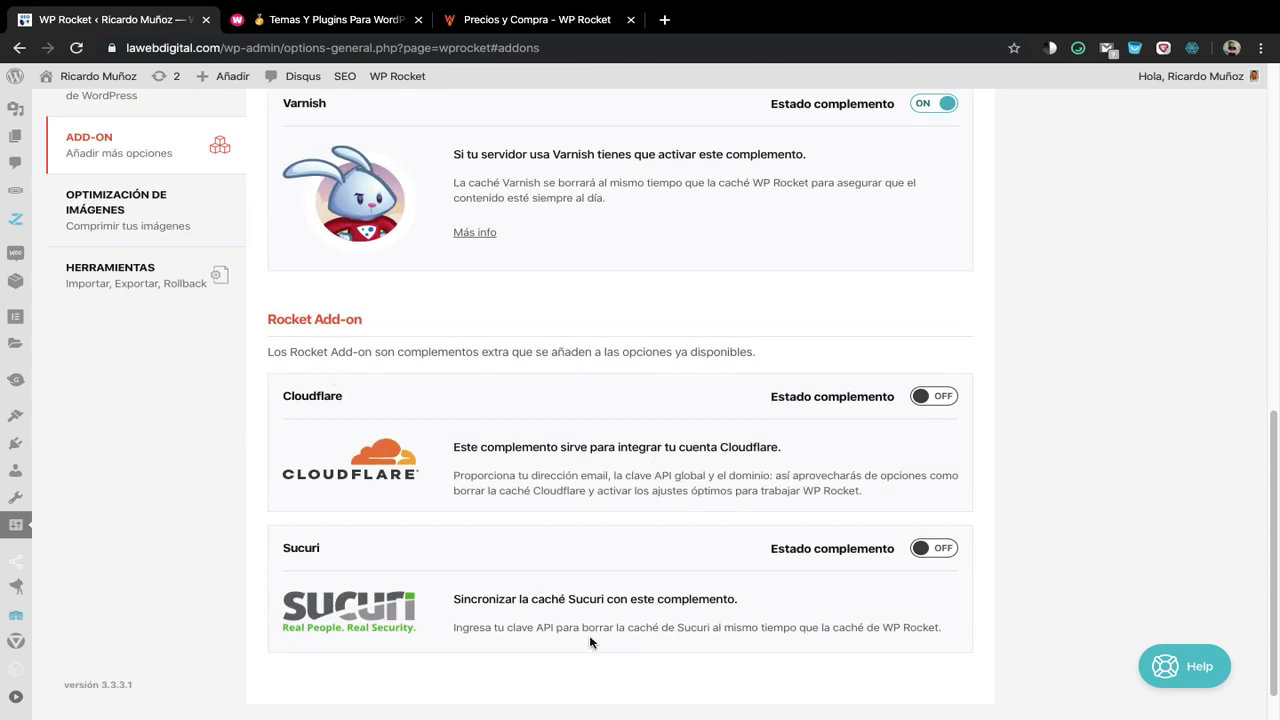
pyautogui.scroll(1, 566, 665)
pyautogui.scroll(-2, 567, 664)
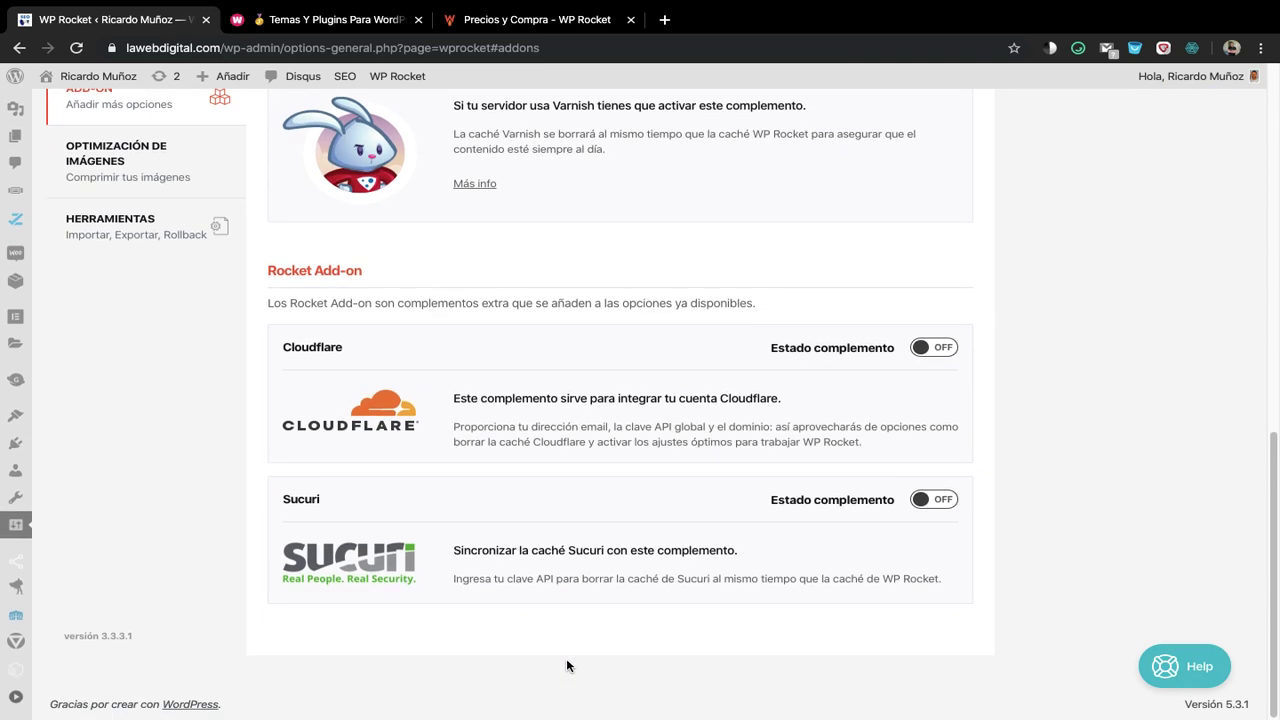
pyautogui.scroll(2, 566, 666)
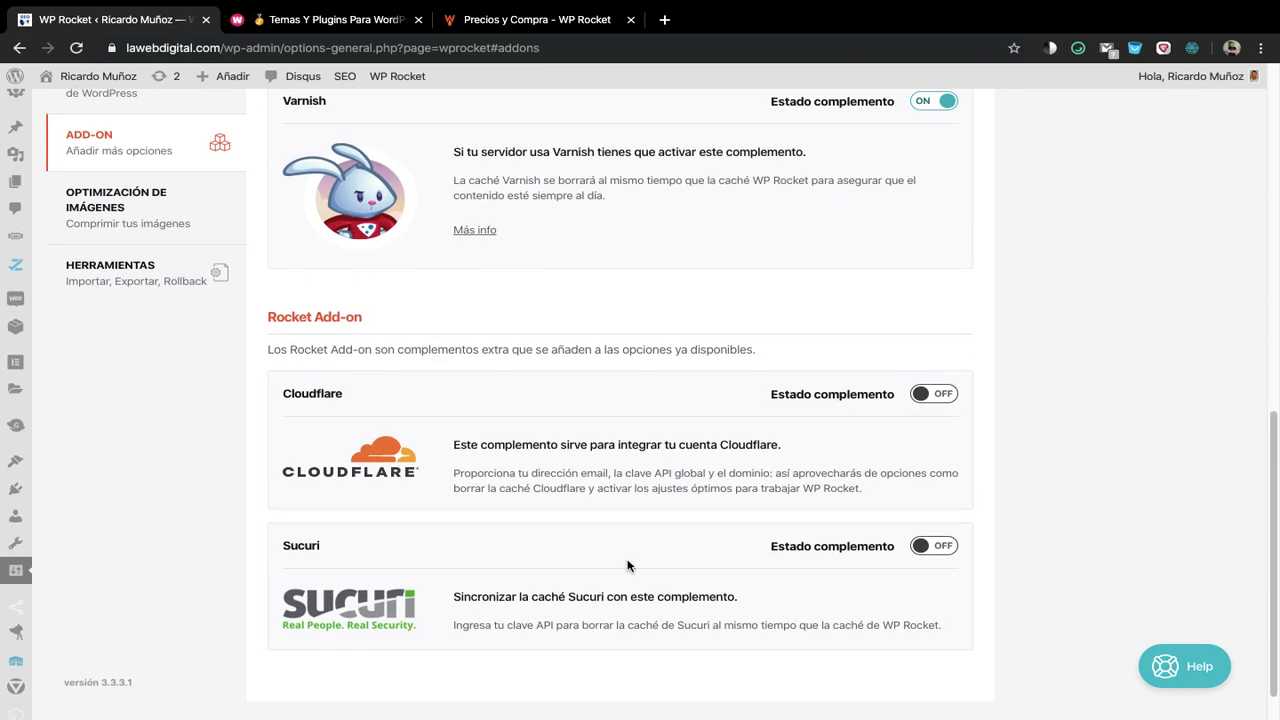
pyautogui.scroll(-2, 628, 566)
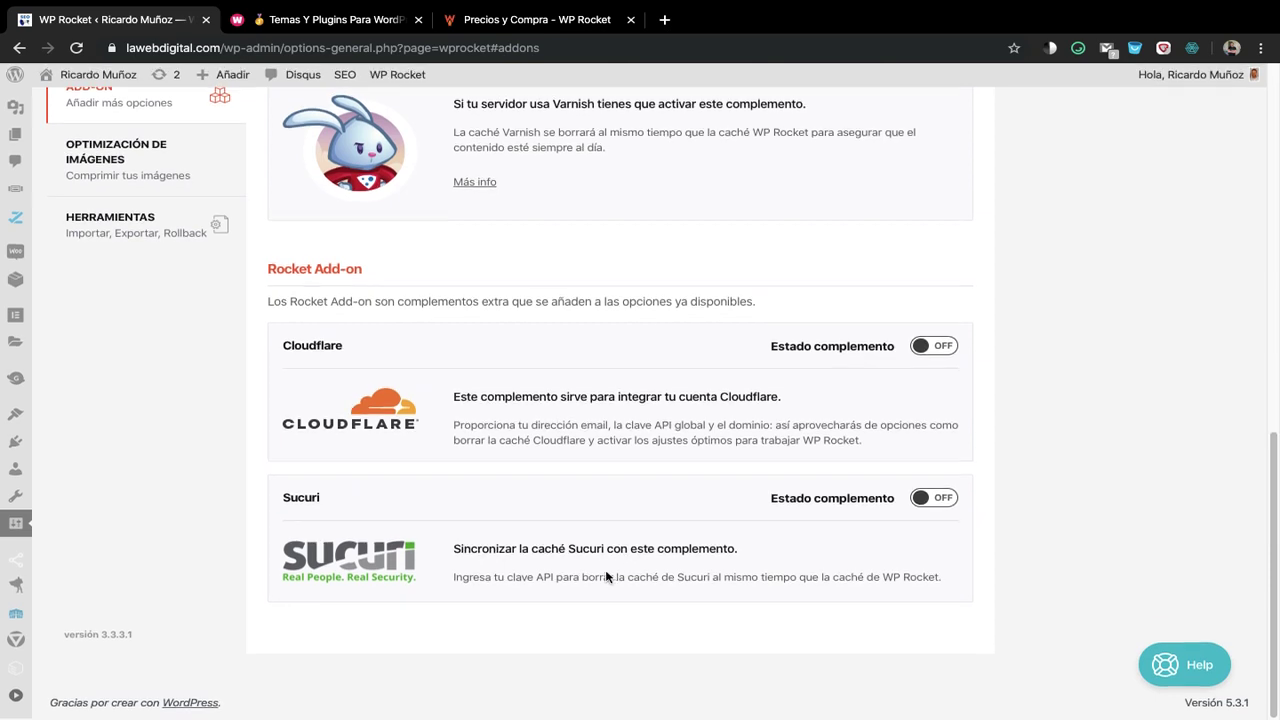
pyautogui.scroll(1, 483, 638)
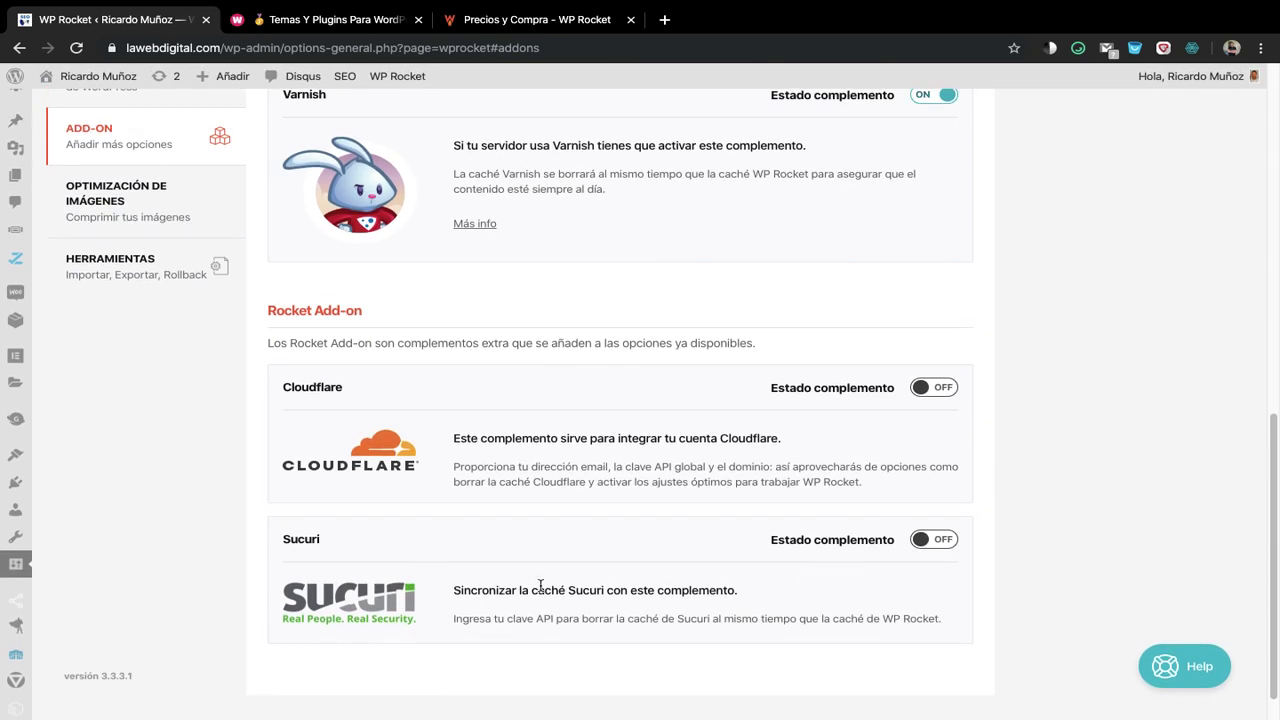
# Open the Optimización de imágenes section and review the Imagify compression plugin's description, links and install option
pyautogui.scroll(3, 438, 565)
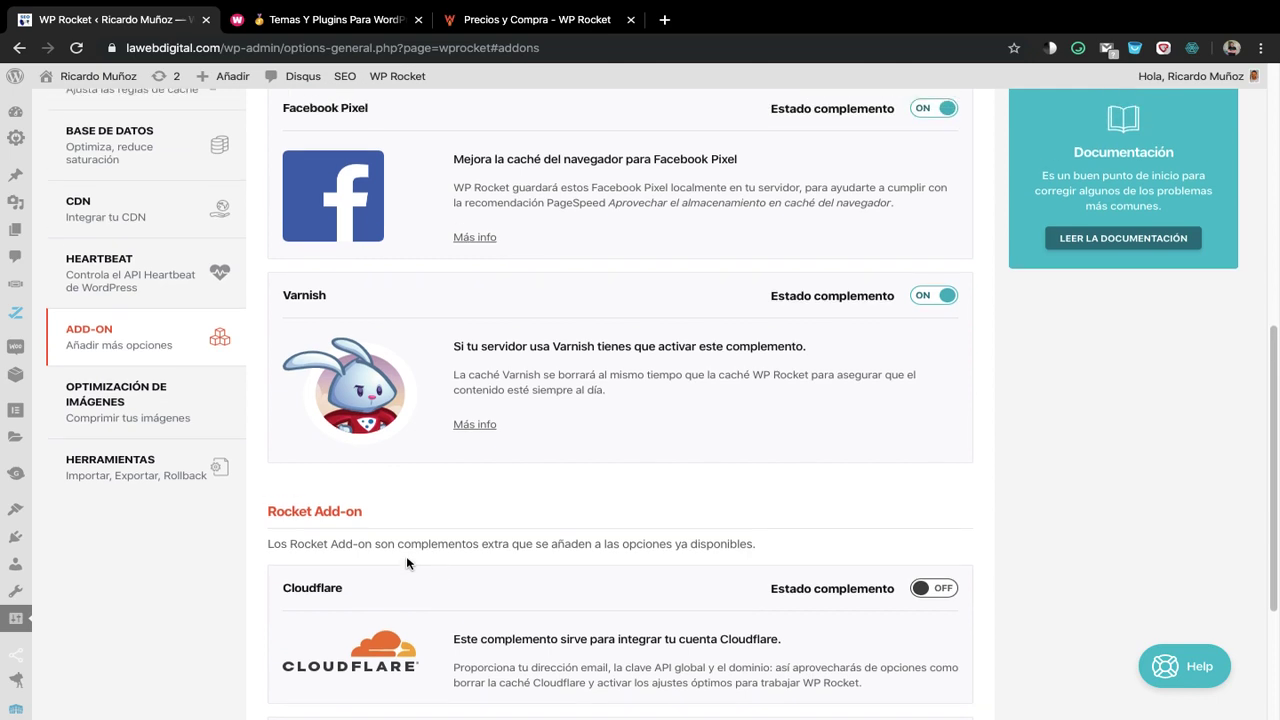
pyautogui.click(135, 401)
pyautogui.scroll(-3, 606, 526)
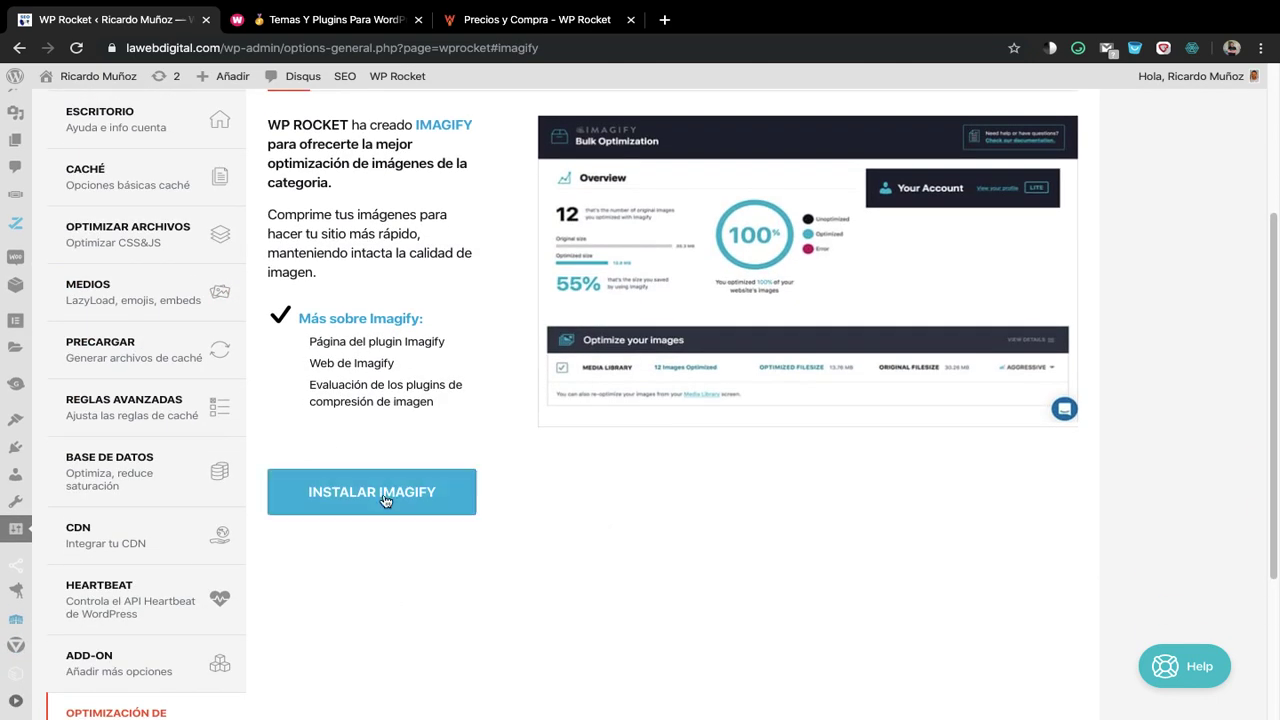
pyautogui.scroll(-2, 658, 523)
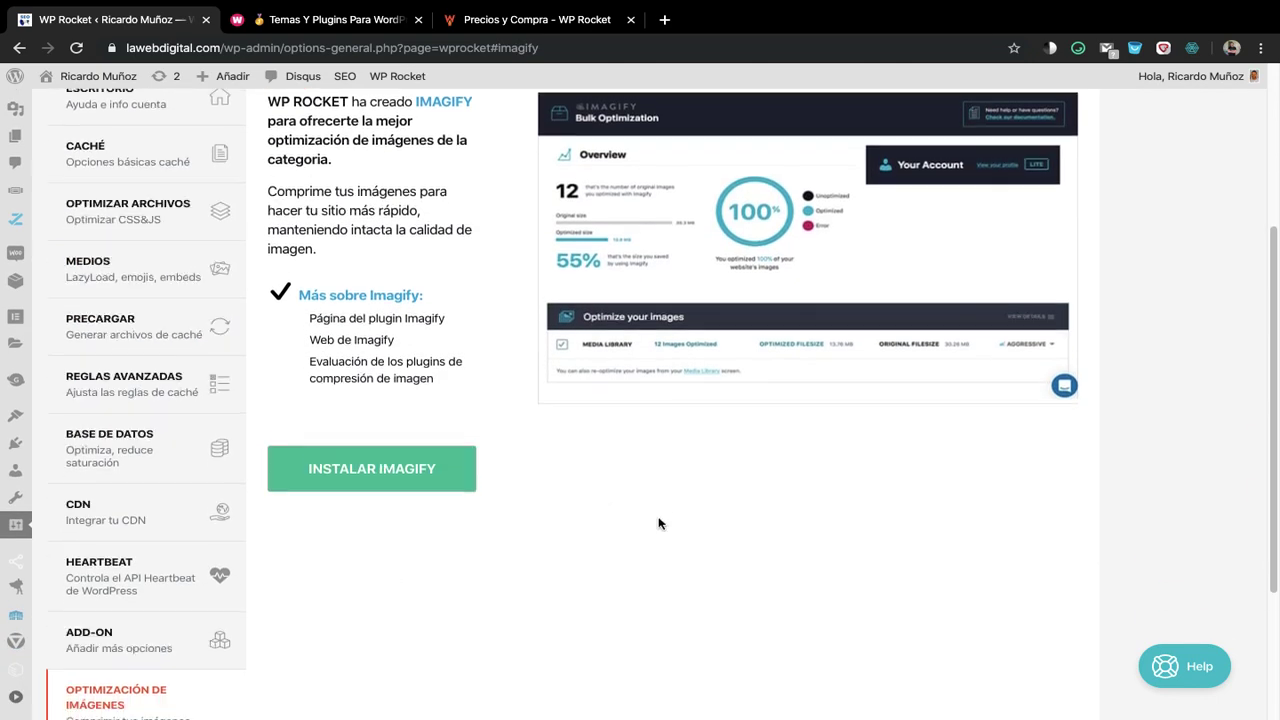
pyautogui.scroll(-1, 658, 523)
pyautogui.scroll(2, 658, 523)
pyautogui.scroll(1, 630, 523)
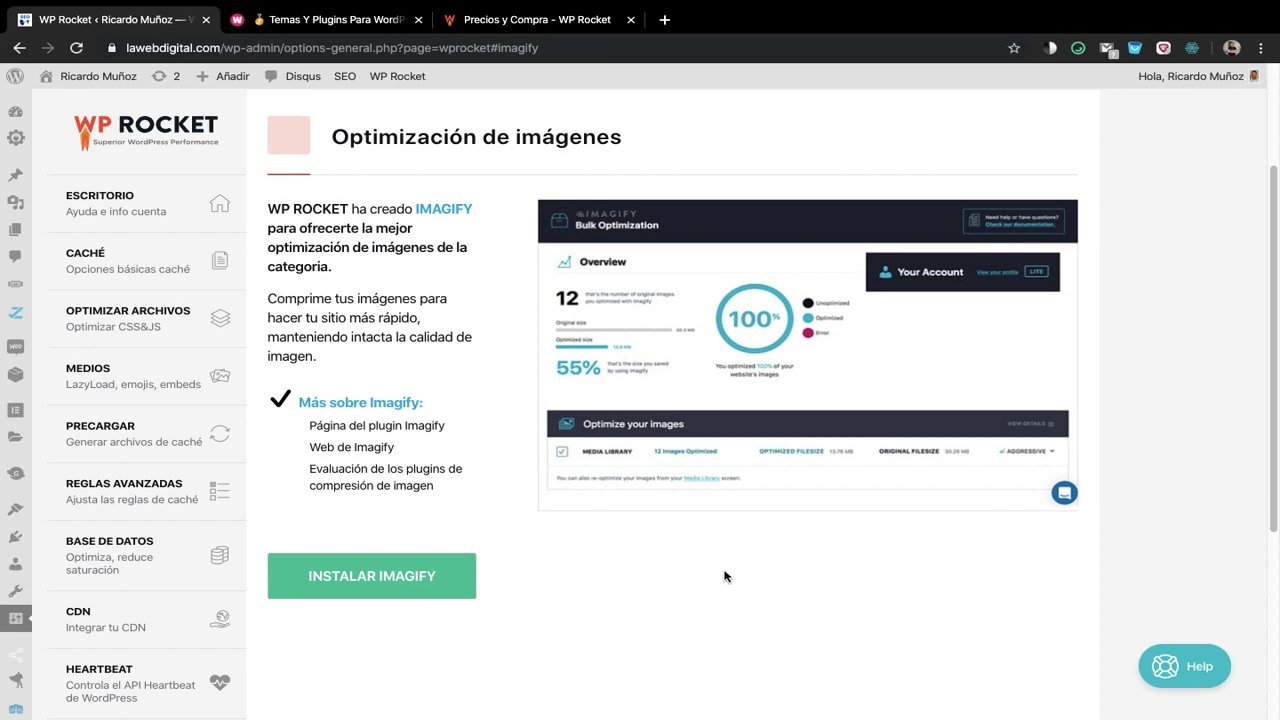
pyautogui.scroll(-2, 725, 577)
pyautogui.scroll(1, 725, 577)
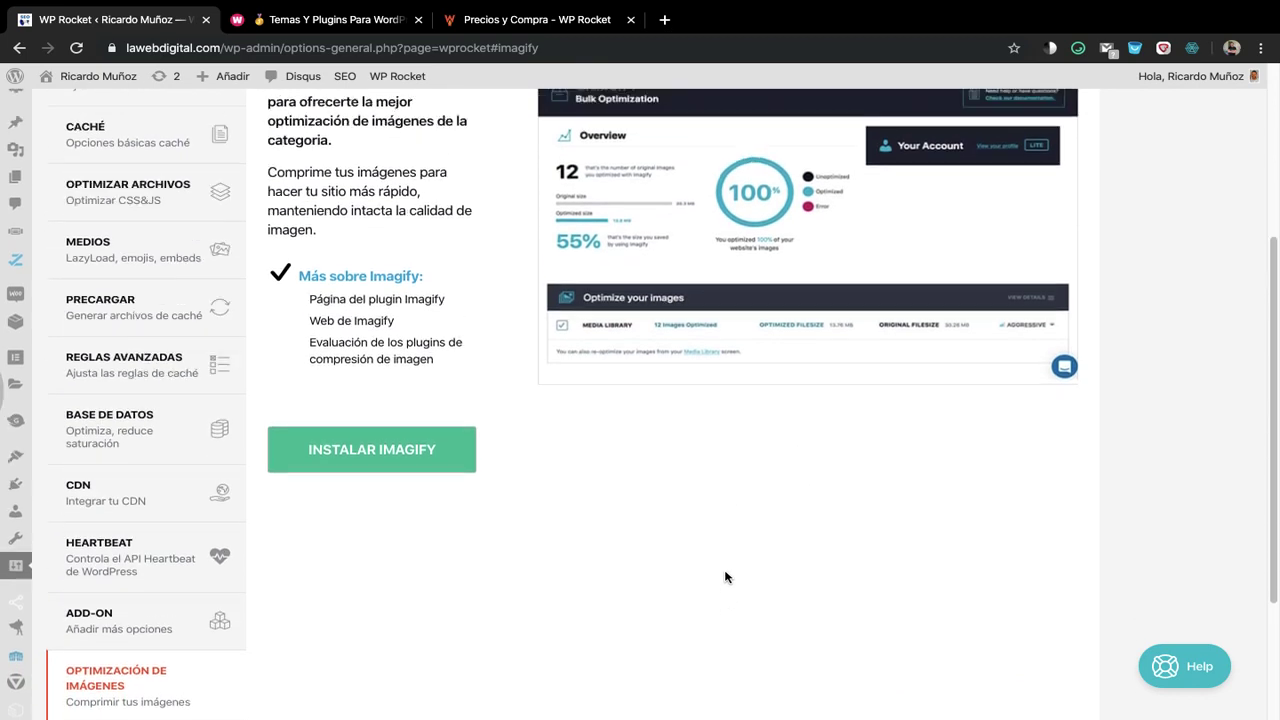
pyautogui.scroll(-1, 755, 563)
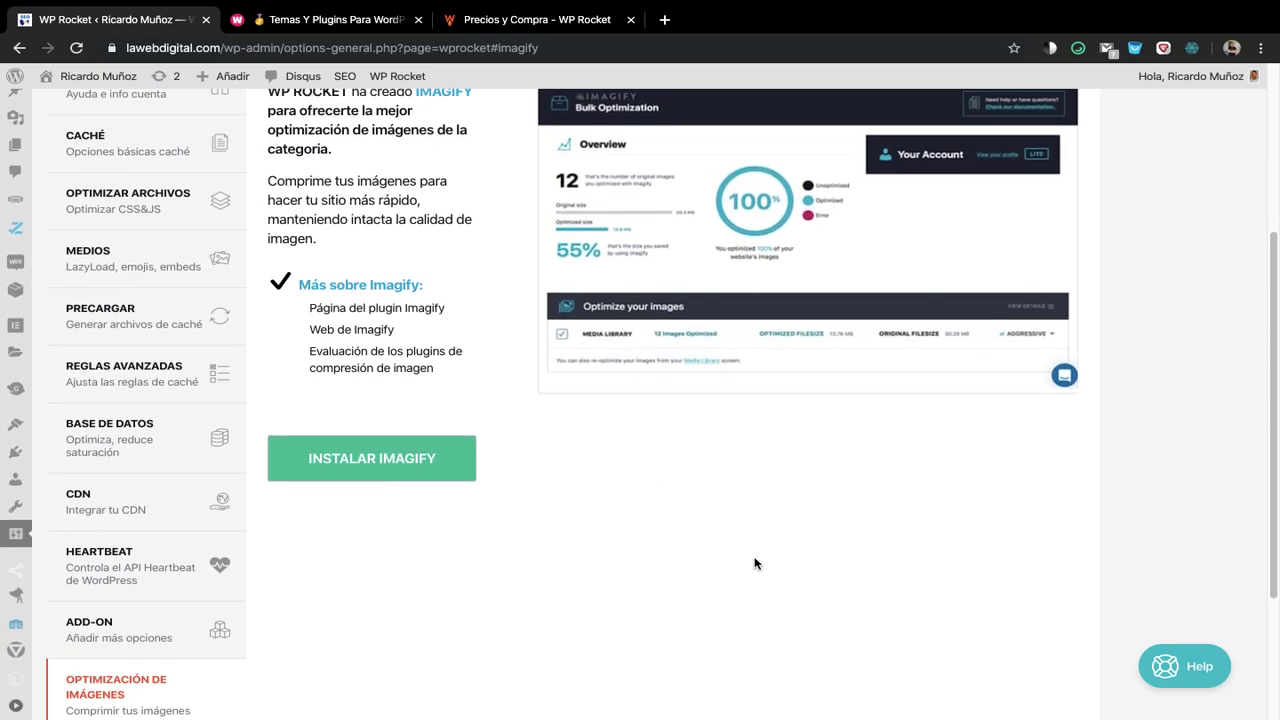
pyautogui.scroll(-1, 755, 563)
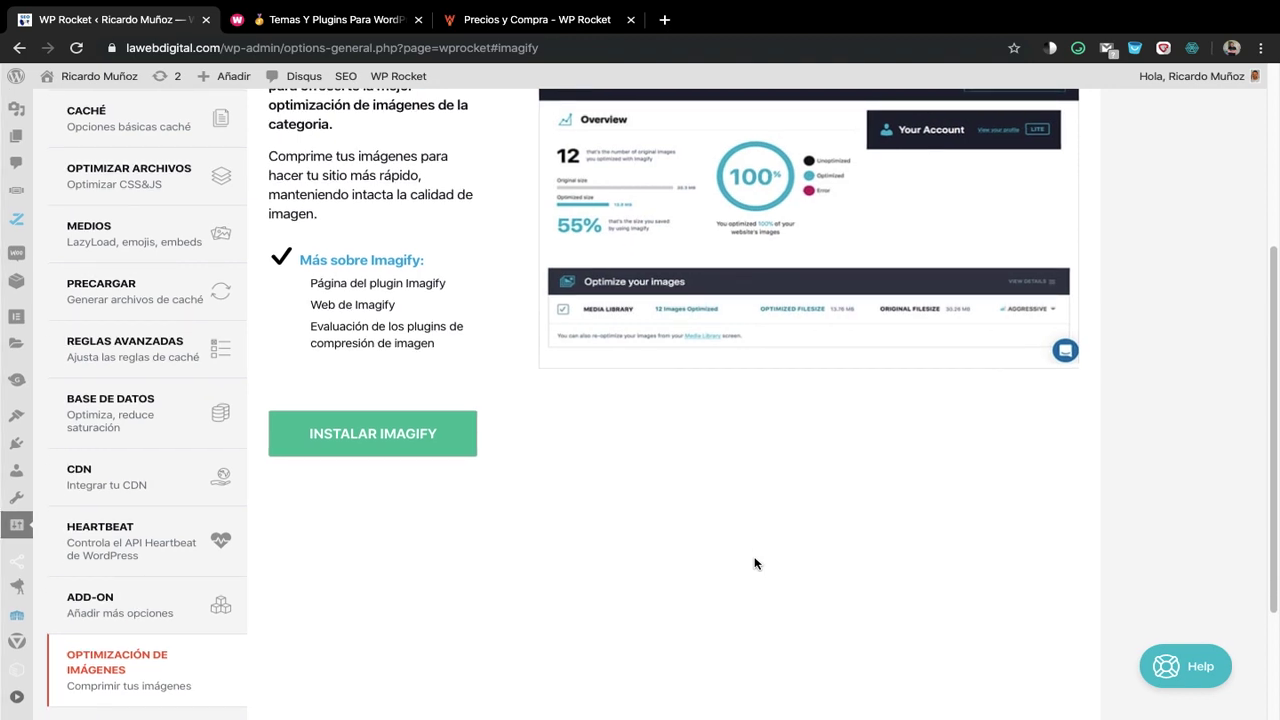
pyautogui.scroll(-1, 690, 514)
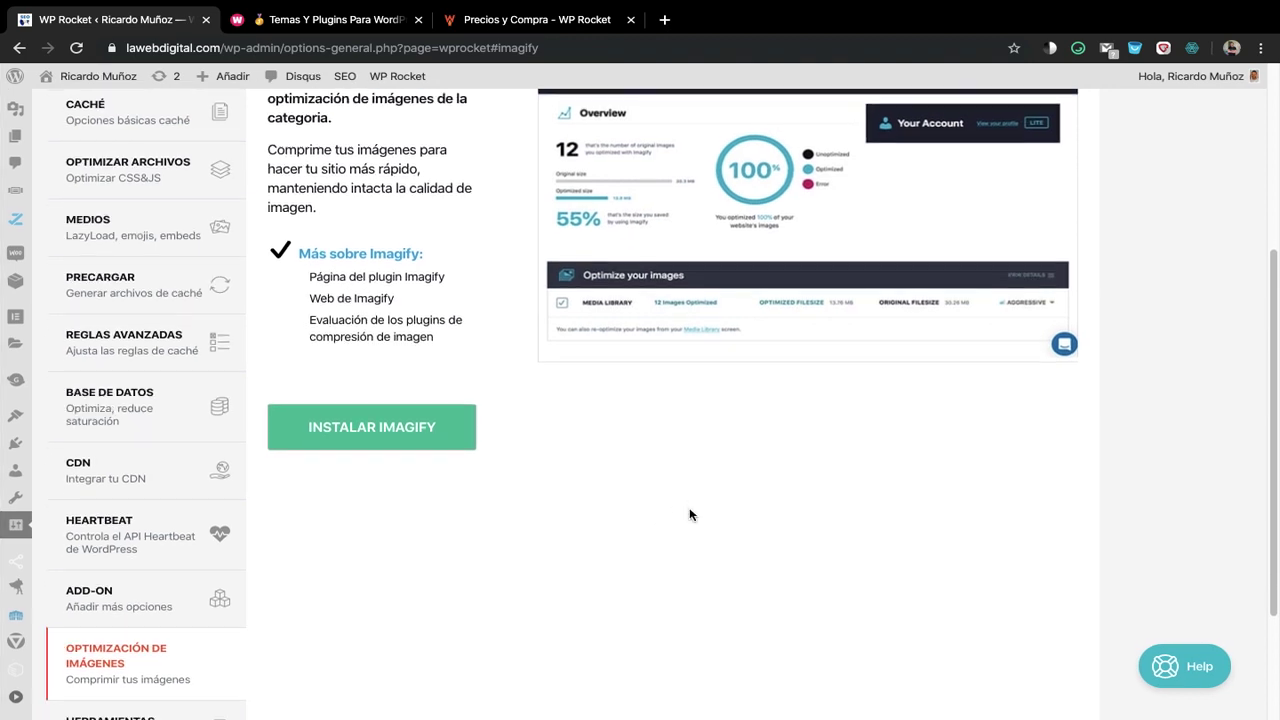
# Open the Herramientas section and review the options for exporting settings, importing settings and rolling back the plugin version
pyautogui.scroll(-1, 470, 516)
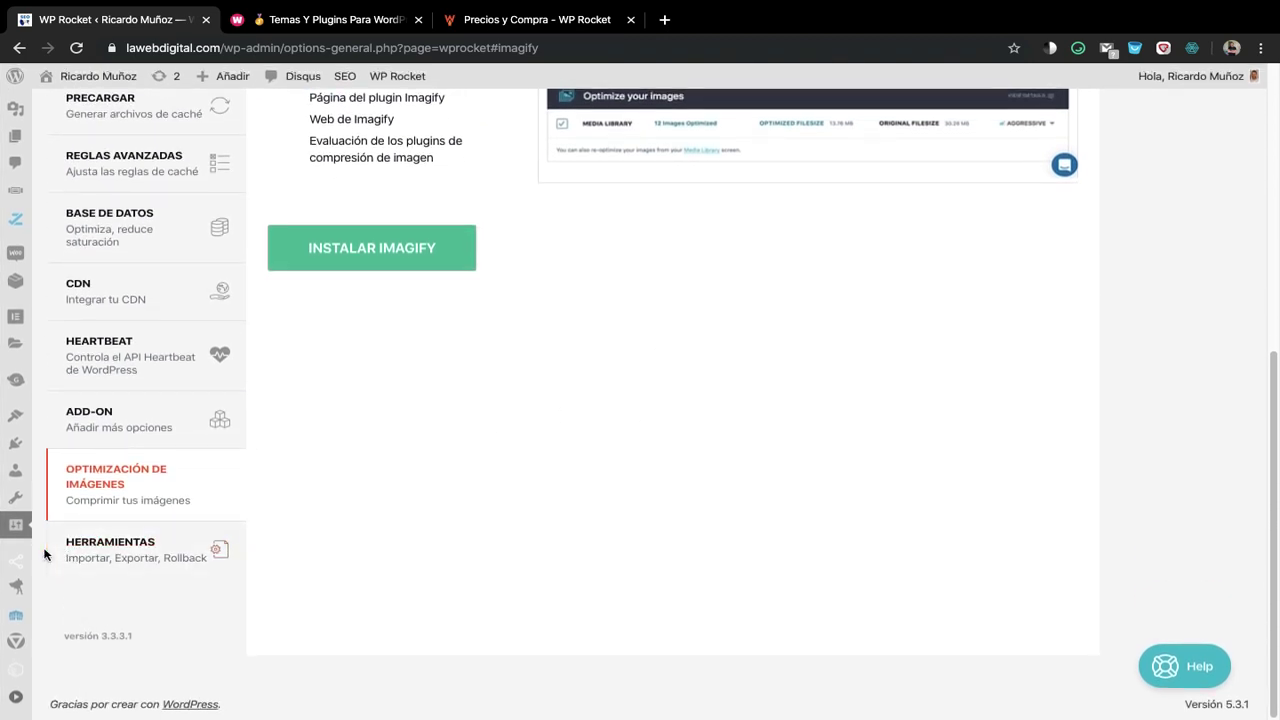
pyautogui.click(105, 545)
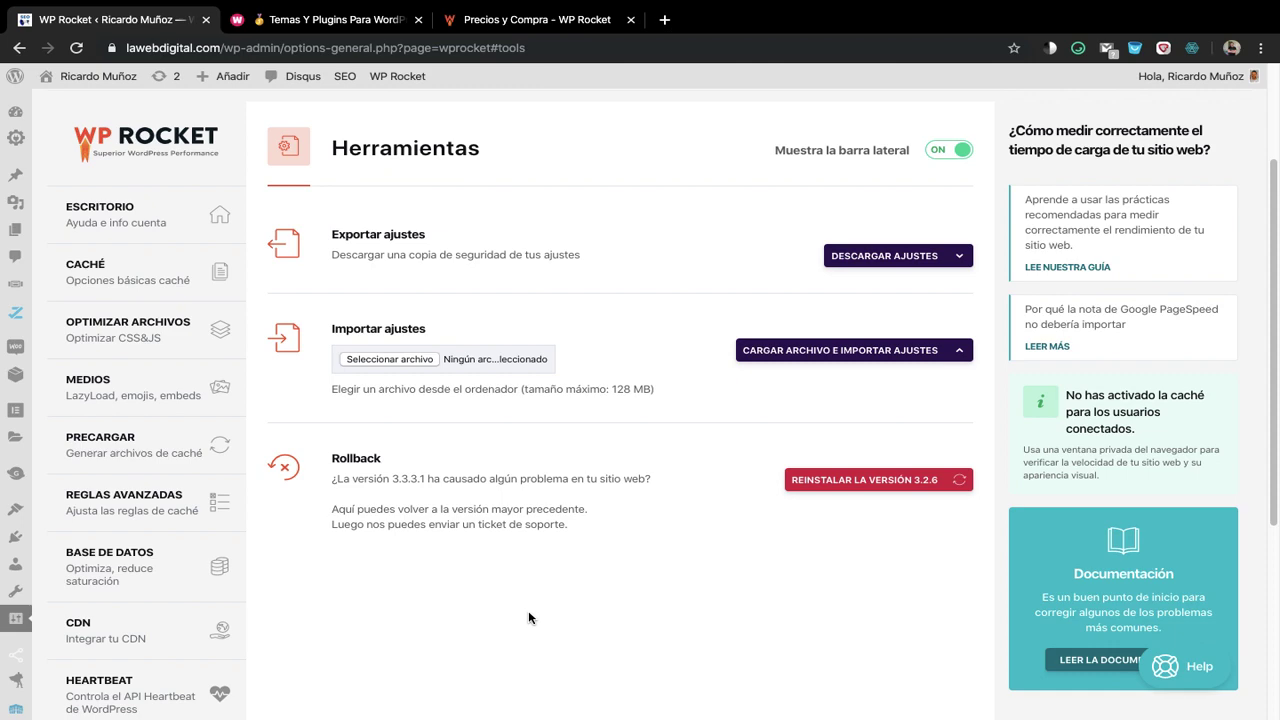
pyautogui.scroll(3, 529, 617)
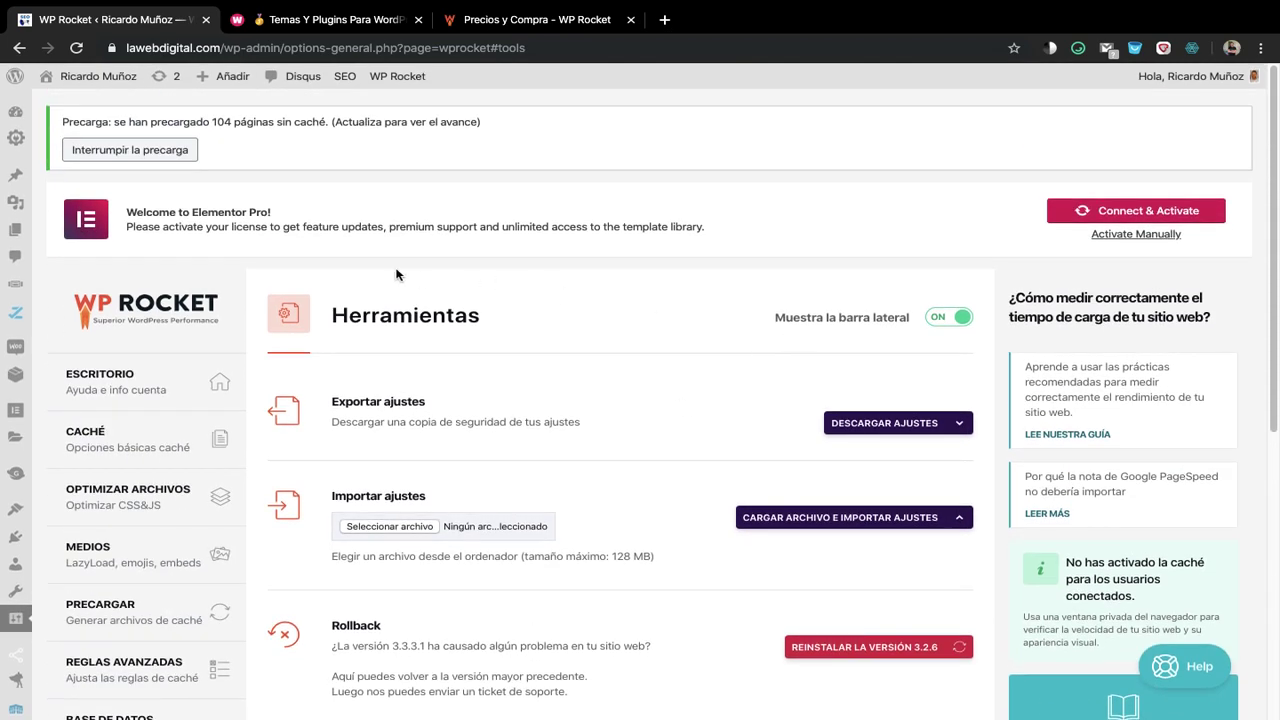